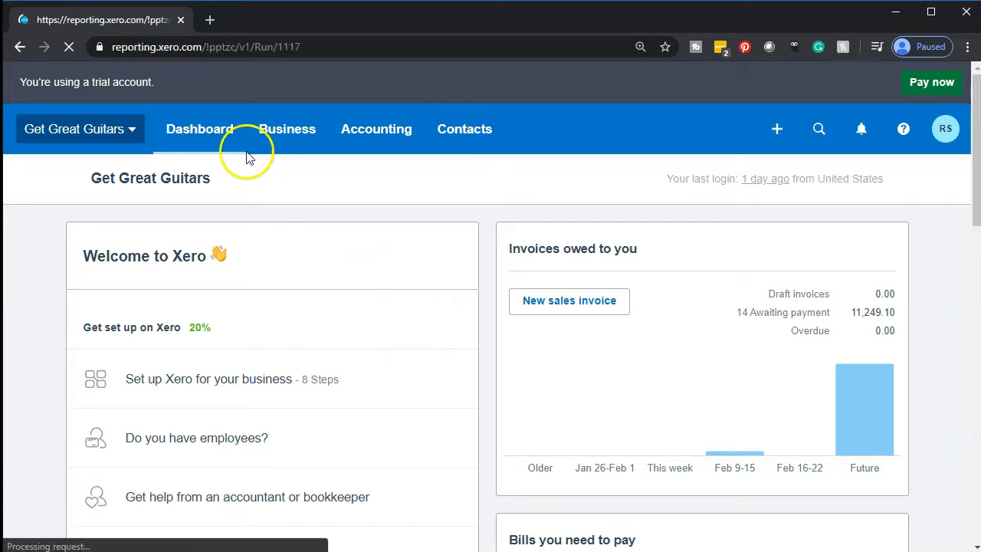
- Duplicate the browser tab holding the Balance Sheet report and return to the original tab
{"action": "right_click", "coordinate": [134, 20]}
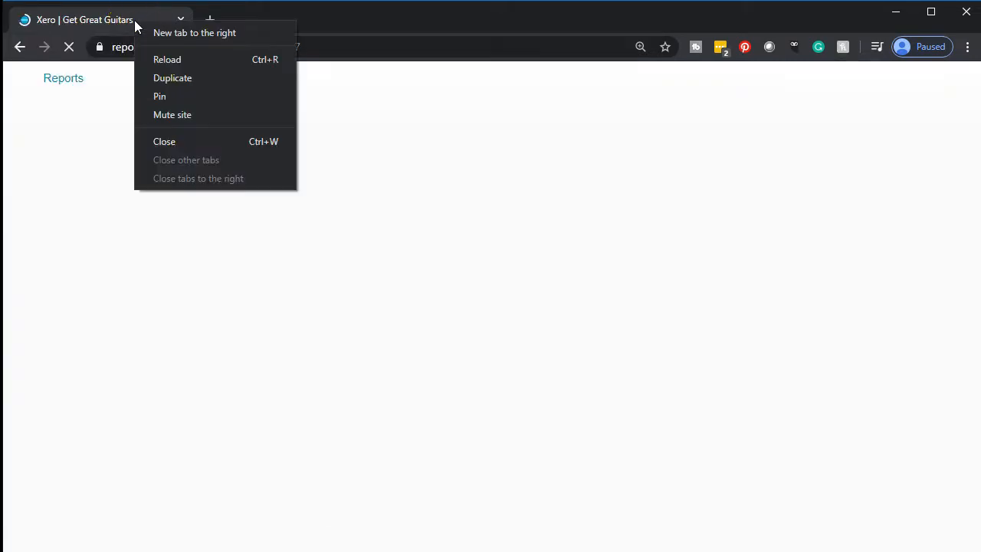
{"action": "left_click", "coordinate": [172, 83]}
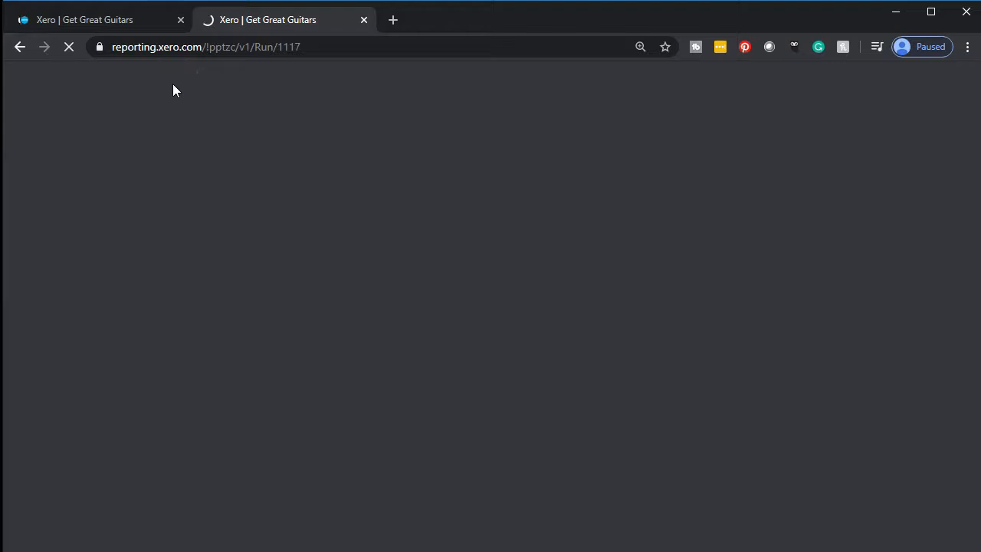
{"action": "left_click", "coordinate": [126, 21]}
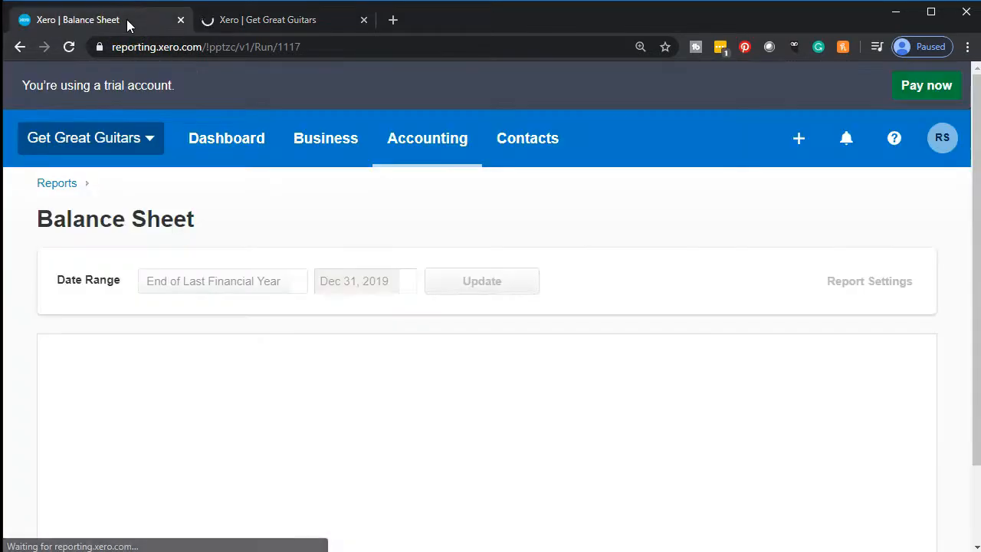
- Open the Income Statement report in the original tab and duplicate that browser tab
{"action": "left_click", "coordinate": [418, 150]}
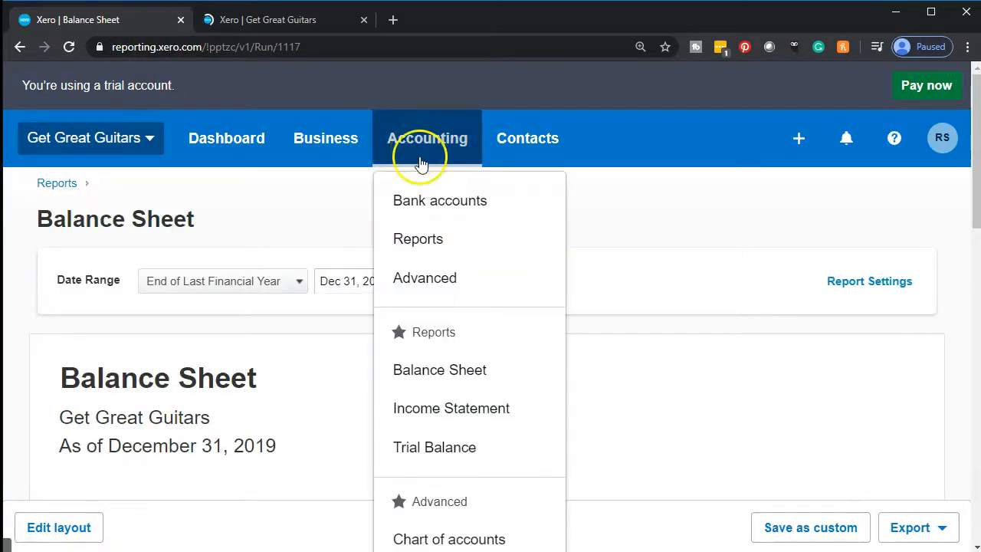
{"action": "left_click", "coordinate": [485, 420]}
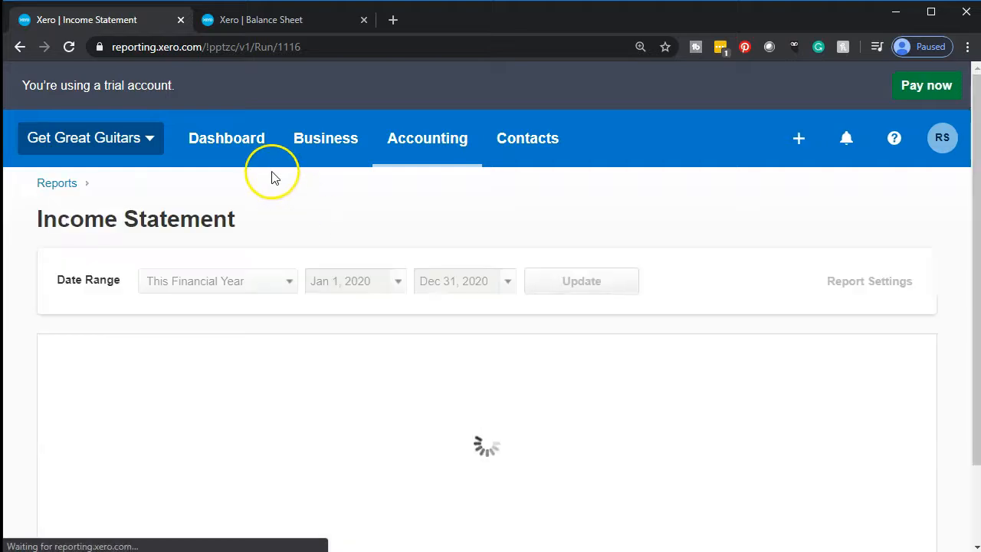
{"action": "right_click", "coordinate": [127, 19]}
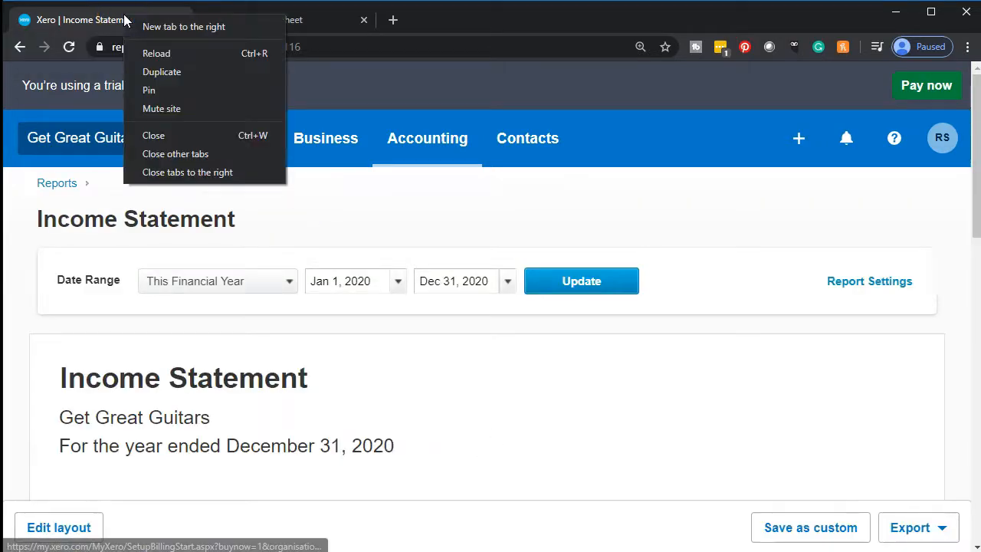
{"action": "left_click", "coordinate": [160, 71]}
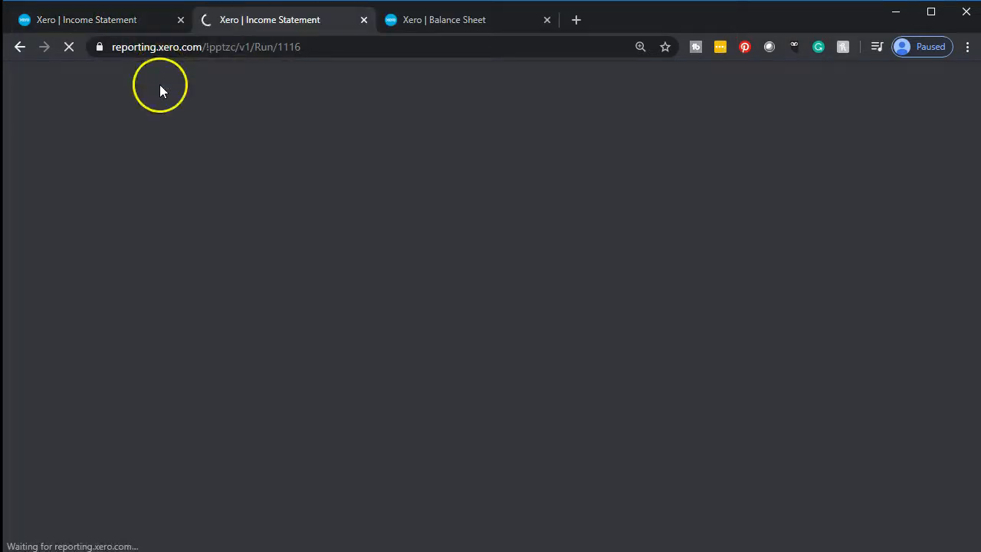
- Set the Balance Sheet report's date to Mar 31, 2020 and update the report
{"action": "left_click", "coordinate": [466, 21]}
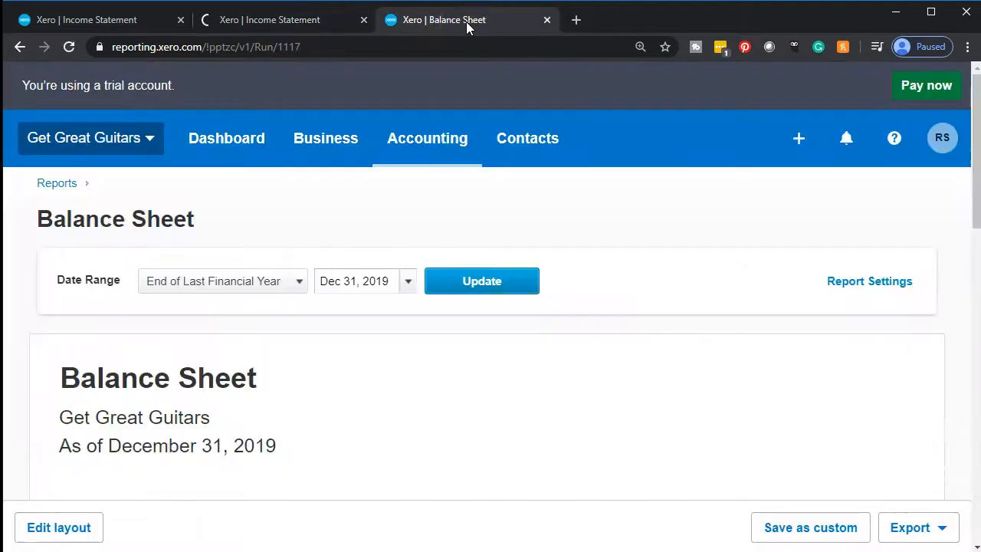
{"action": "left_click", "coordinate": [410, 283]}
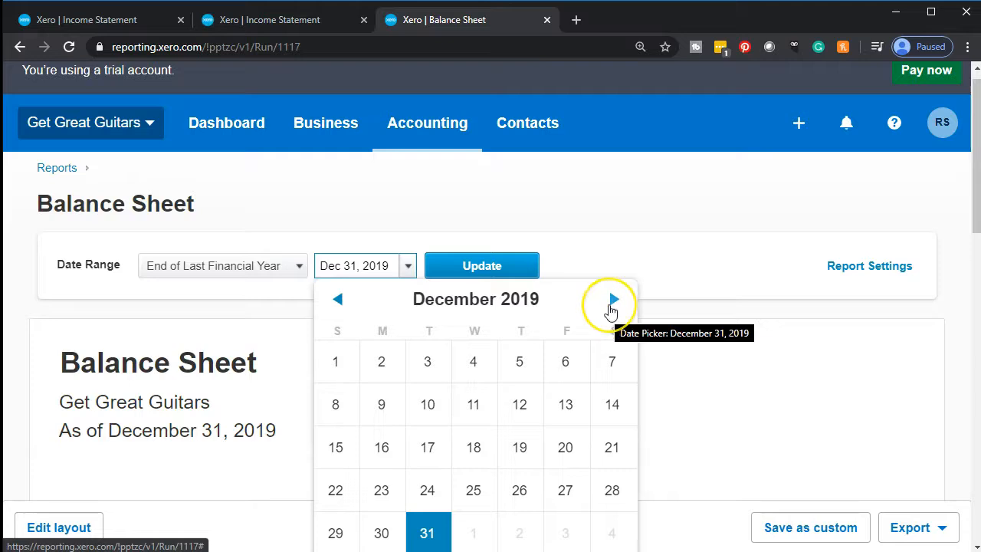
{"action": "left_click", "coordinate": [611, 305]}
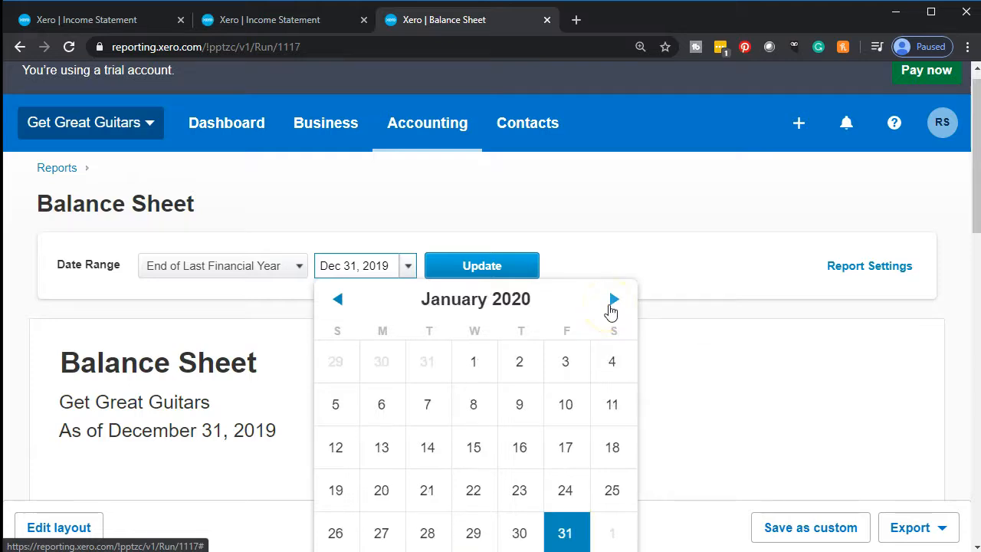
{"action": "left_click", "coordinate": [611, 305]}
{"action": "left_click", "coordinate": [611, 305]}
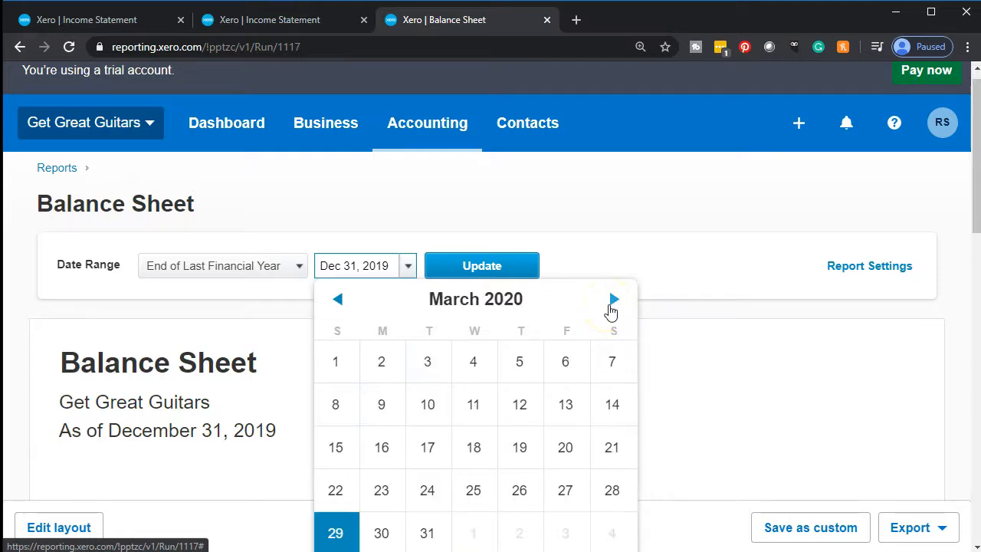
{"action": "left_click", "coordinate": [433, 532]}
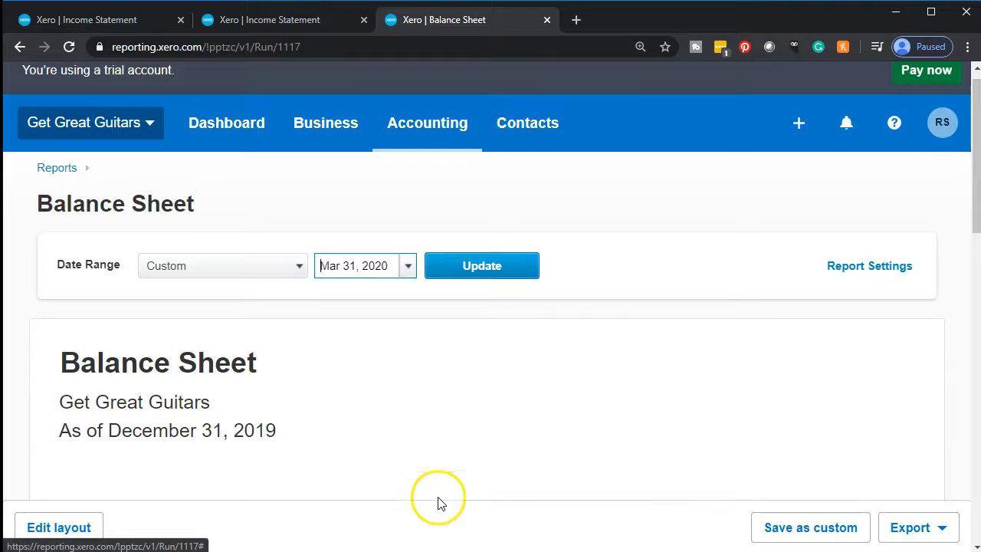
{"action": "left_click", "coordinate": [489, 273]}
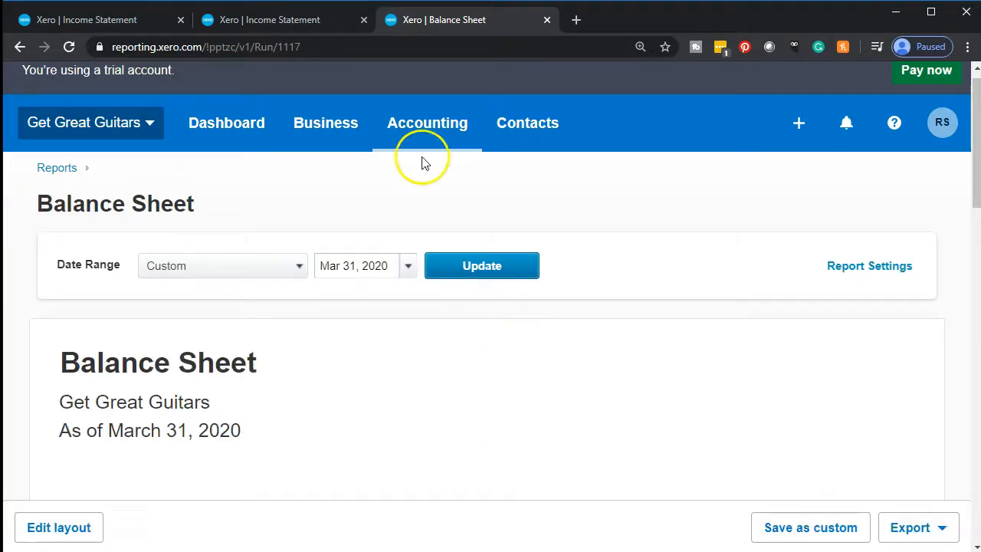
- Set the start date of the Income Statement in the duplicated tab to Mar 1, 2020
{"action": "left_click", "coordinate": [286, 24]}
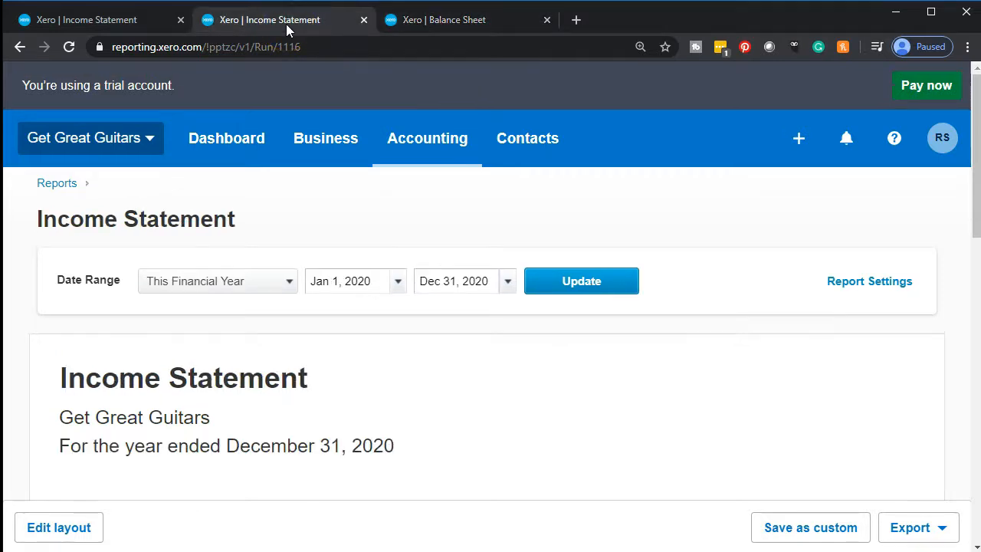
{"action": "left_click", "coordinate": [399, 282]}
{"action": "left_click", "coordinate": [610, 322]}
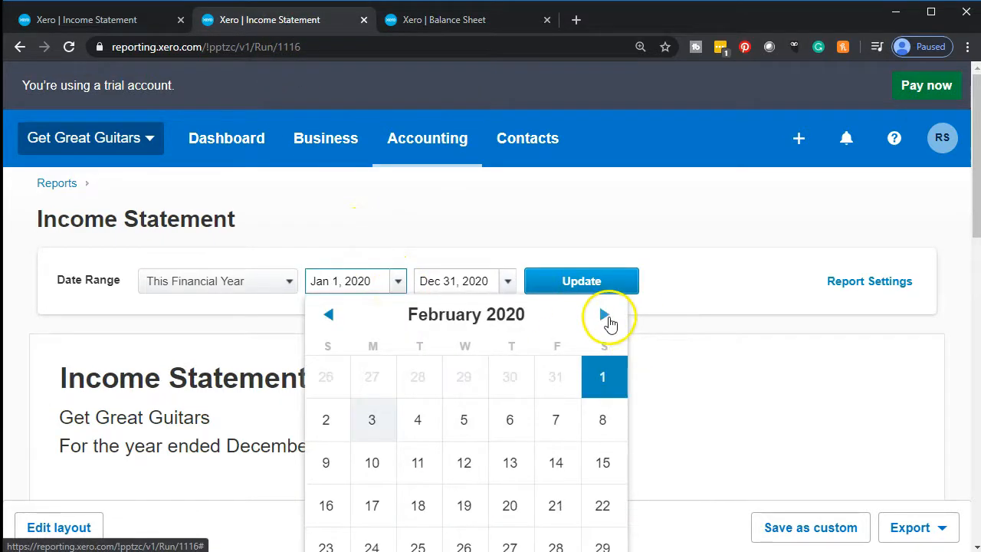
{"action": "left_click", "coordinate": [610, 323]}
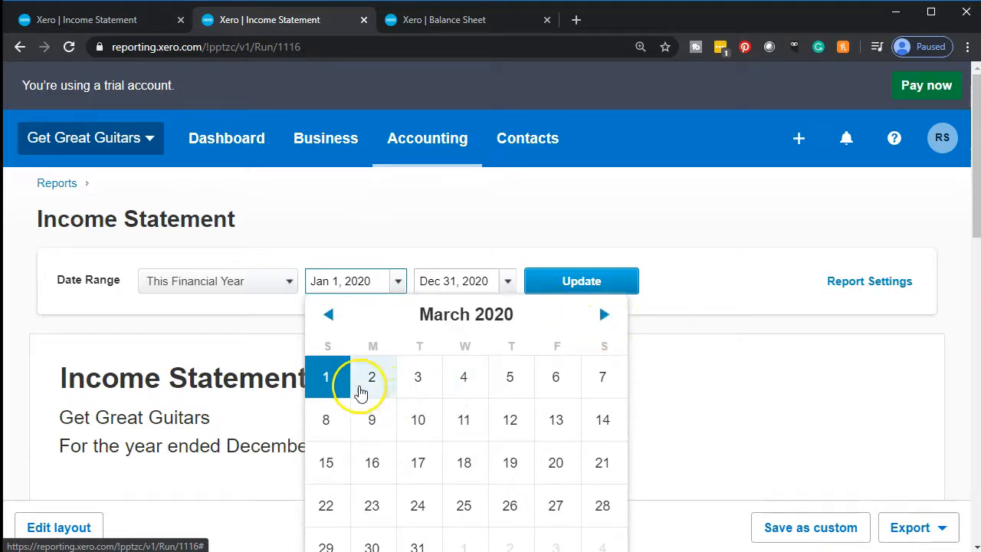
{"action": "left_click", "coordinate": [330, 381]}
{"action": "left_click", "coordinate": [507, 282]}
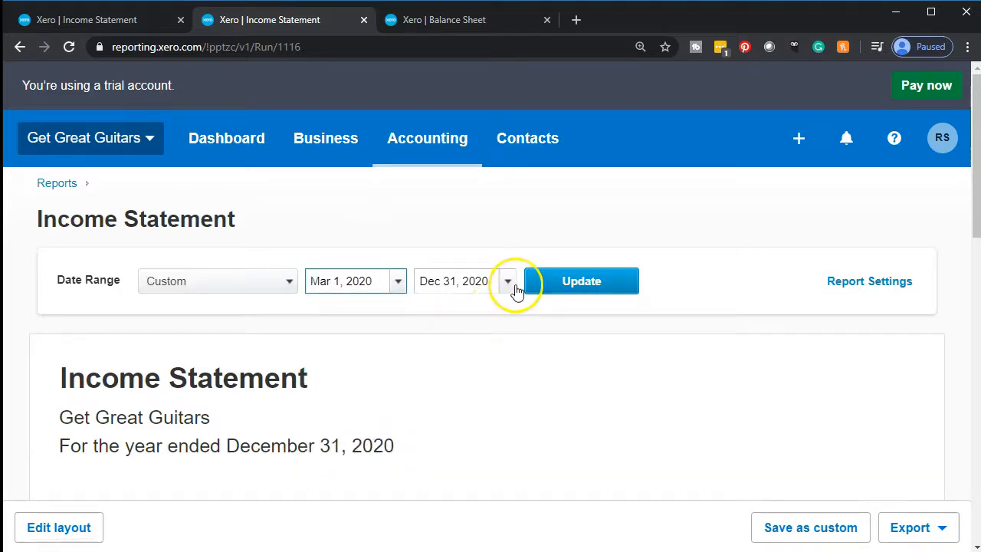
{"action": "left_click", "coordinate": [718, 301]}
{"action": "left_click", "coordinate": [719, 301]}
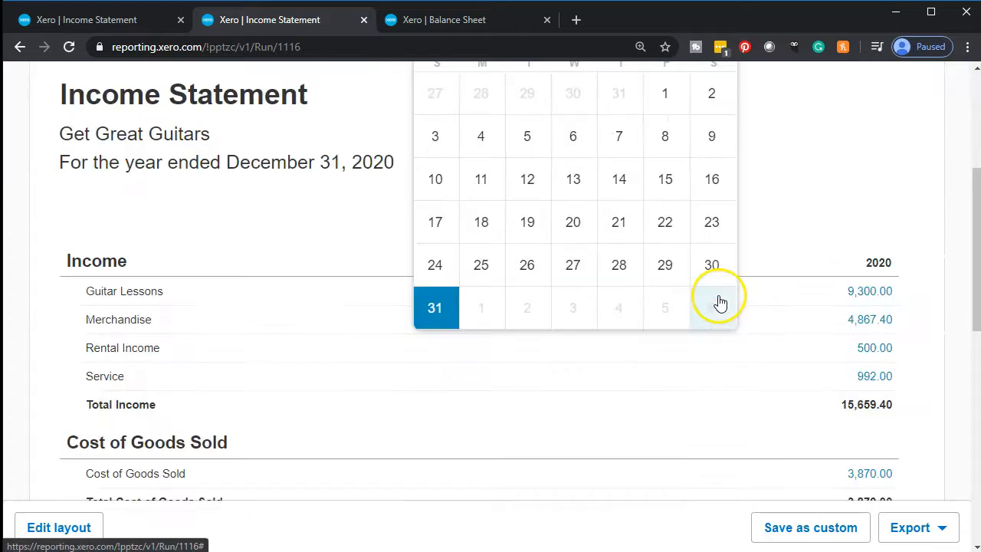
{"action": "left_click", "coordinate": [623, 451]}
{"action": "scroll", "coordinate": [541, 237], "scroll_direction": "up", "scroll_amount": 1}
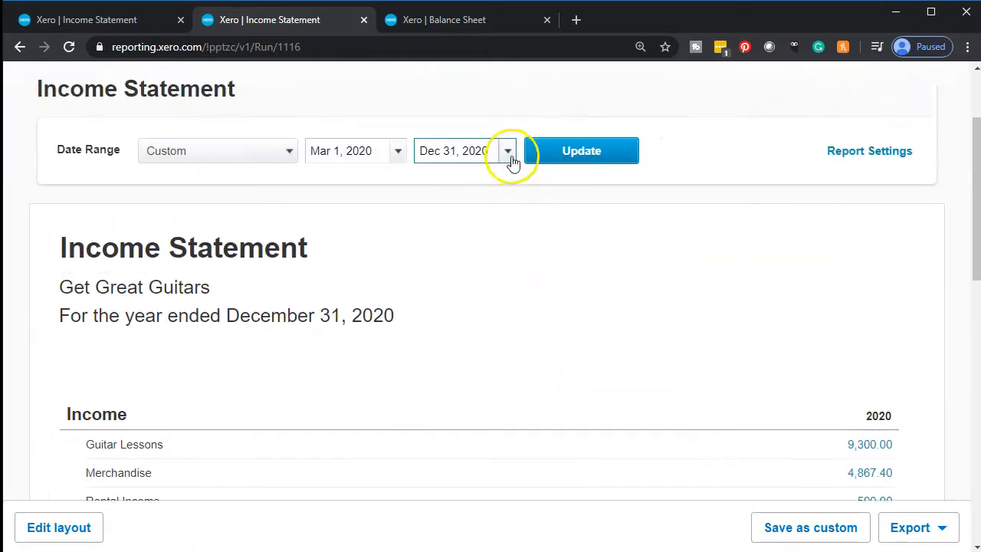
- Set the Income Statement's end date to Mar 31, 2021 and update the report
{"action": "left_click", "coordinate": [508, 154]}
{"action": "left_click", "coordinate": [711, 184]}
{"action": "left_click", "coordinate": [711, 185]}
{"action": "left_click", "coordinate": [711, 184]}
{"action": "left_click", "coordinate": [584, 424]}
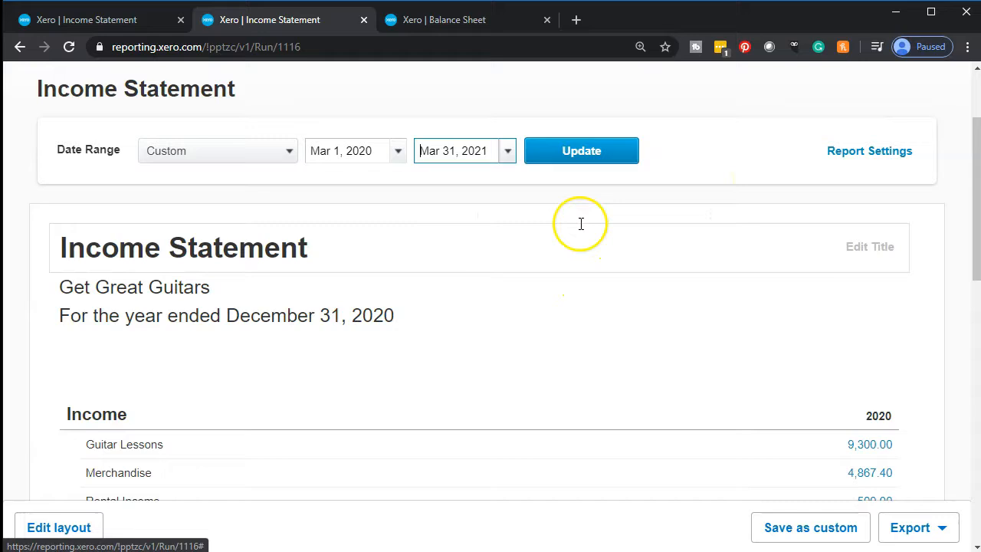
{"action": "left_click", "coordinate": [580, 152]}
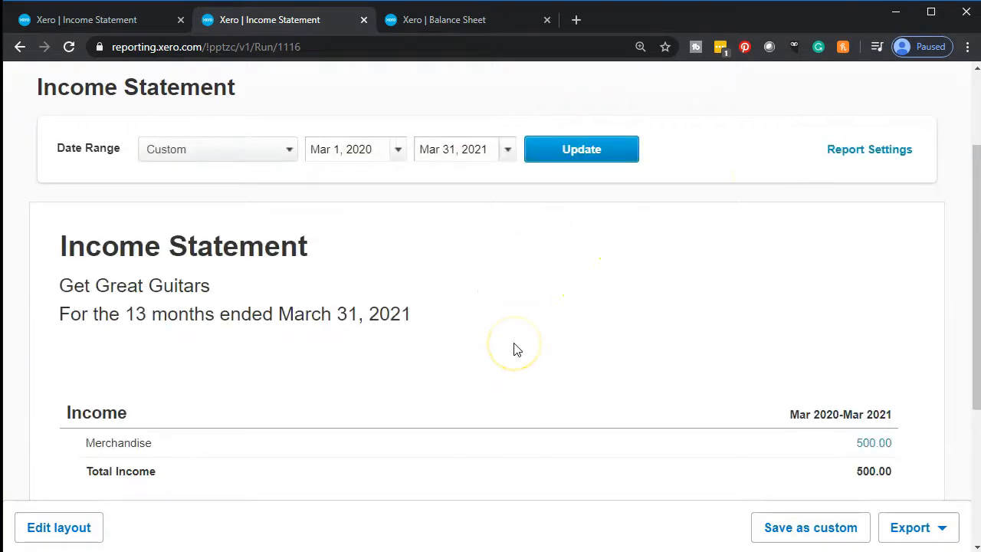
- Review the Income Statement's income and cost lines, and the Balance Sheet's assets and liabilities
{"action": "scroll", "coordinate": [514, 346], "scroll_direction": "down", "scroll_amount": 3}
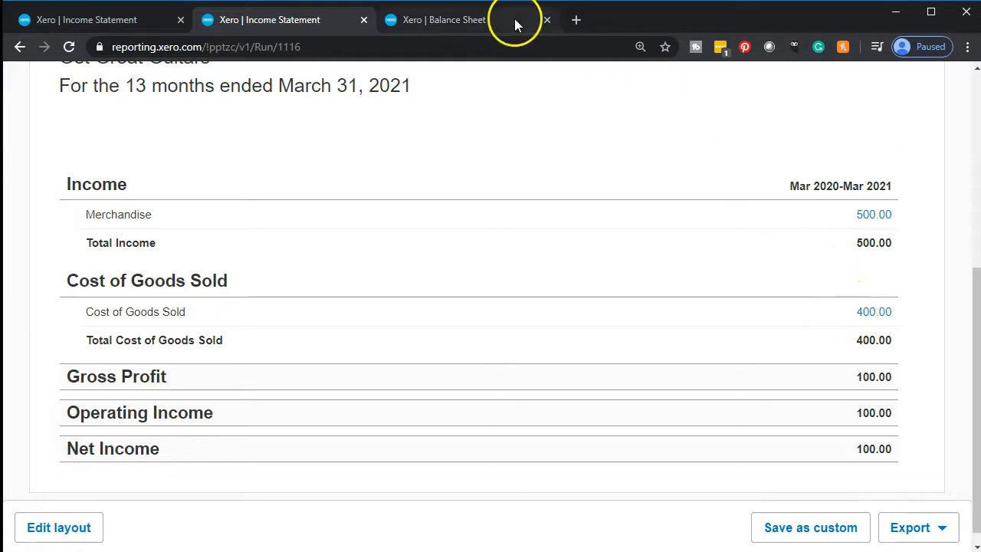
{"action": "left_click", "coordinate": [478, 23]}
{"action": "scroll", "coordinate": [486, 269], "scroll_direction": "down", "scroll_amount": 5}
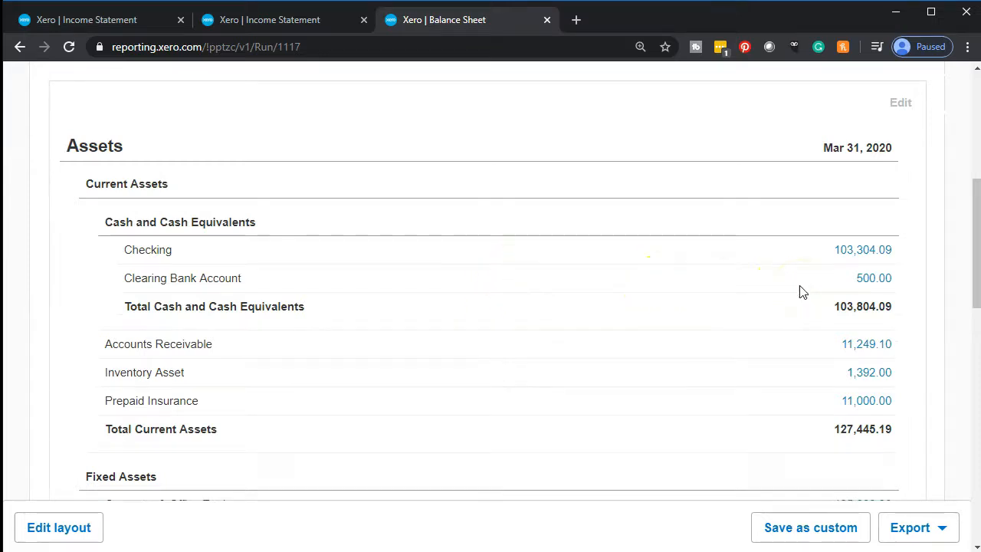
{"action": "scroll", "coordinate": [802, 292], "scroll_direction": "down", "scroll_amount": 1}
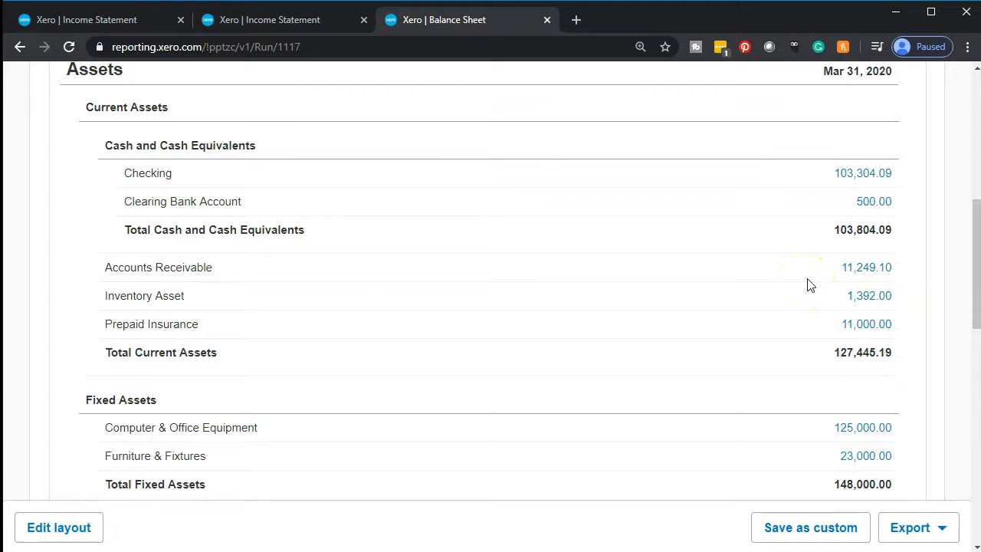
{"action": "scroll", "coordinate": [810, 284], "scroll_direction": "down", "scroll_amount": 5}
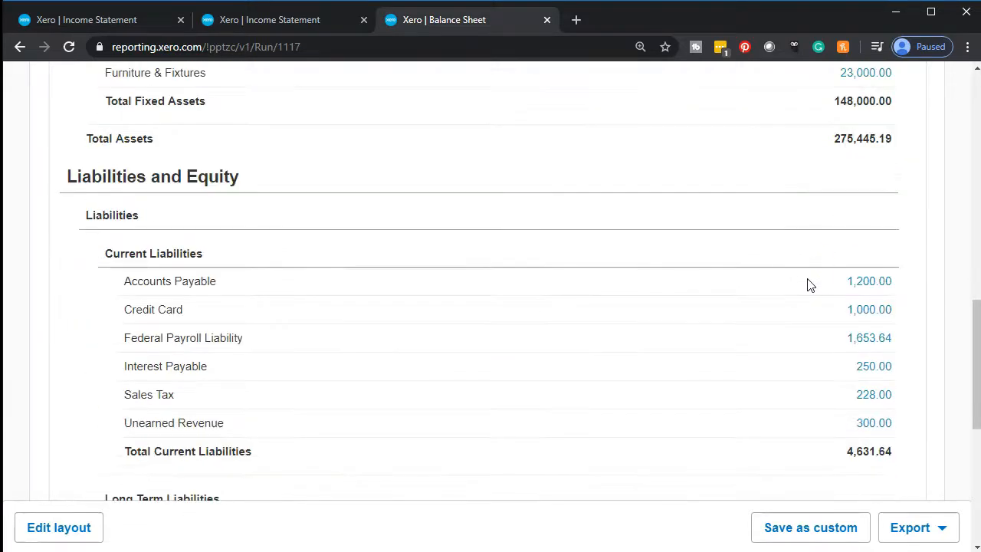
{"action": "scroll", "coordinate": [806, 273], "scroll_direction": "down", "scroll_amount": 1}
{"action": "scroll", "coordinate": [806, 273], "scroll_direction": "down", "scroll_amount": 1}
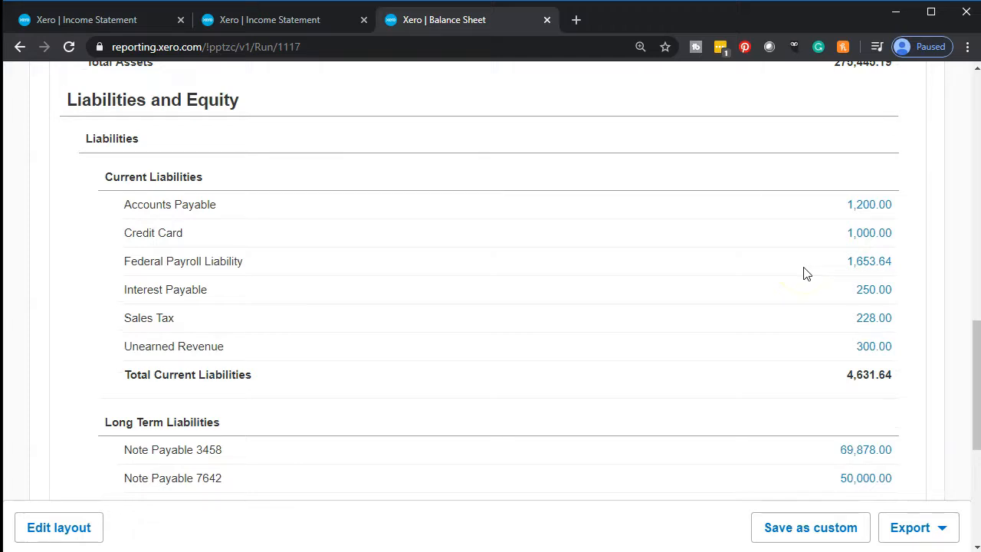
{"action": "scroll", "coordinate": [806, 273], "scroll_direction": "up", "scroll_amount": 6}
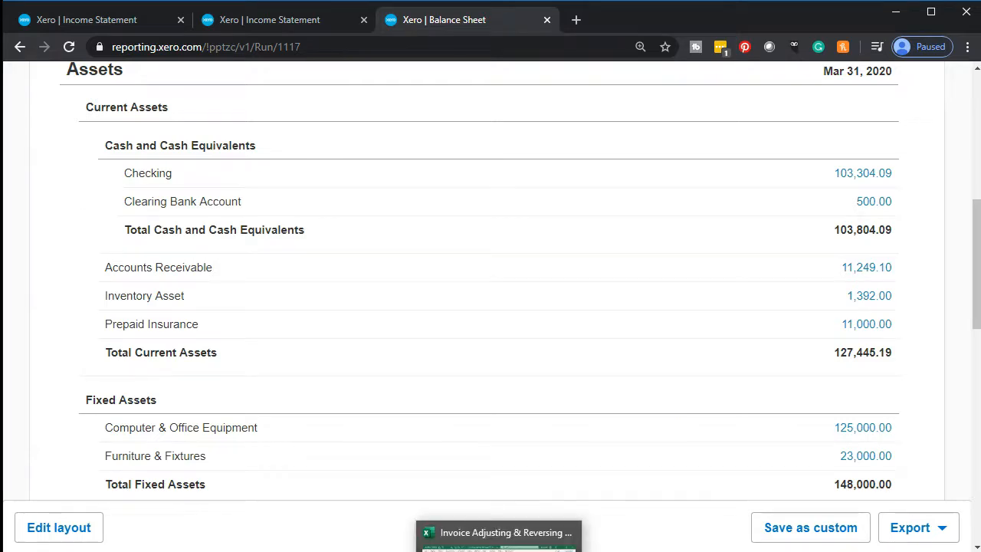
- Check the entry in the Excel workbook Invoice Adjusting & Reversing Entry.xlsx against the Balance Sheet's current asset accounts in Xero
{"action": "left_click", "coordinate": [429, 545]}
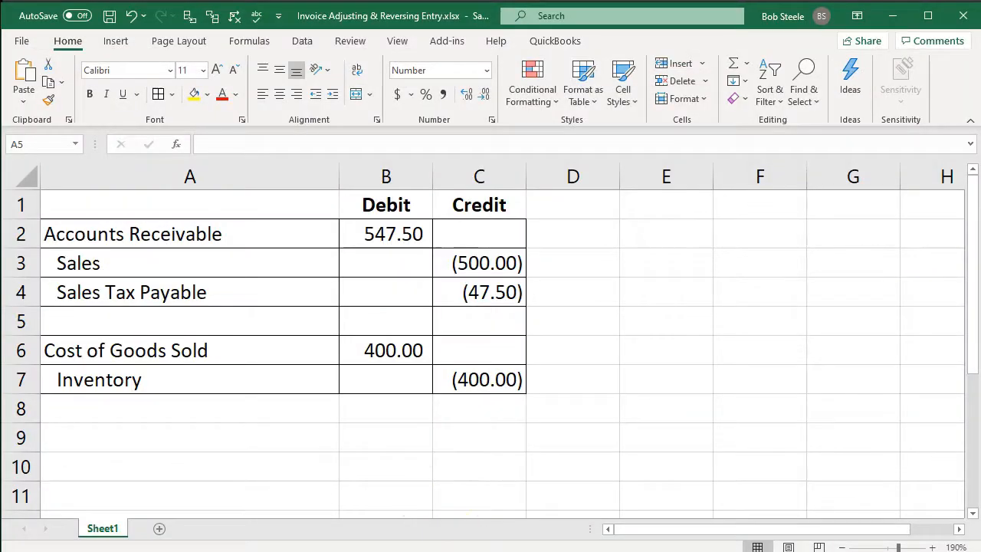
{"action": "left_click", "coordinate": [431, 545]}
{"action": "scroll", "coordinate": [568, 337], "scroll_direction": "up", "scroll_amount": 1}
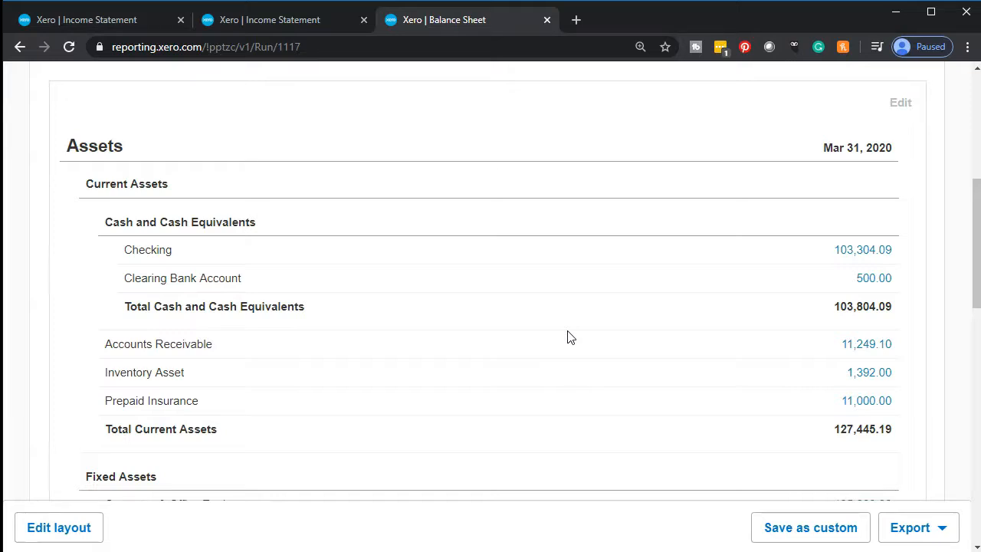
{"action": "left_click", "coordinate": [539, 338]}
{"action": "left_click", "coordinate": [543, 368]}
{"action": "left_click", "coordinate": [545, 423]}
{"action": "left_click", "coordinate": [544, 499]}
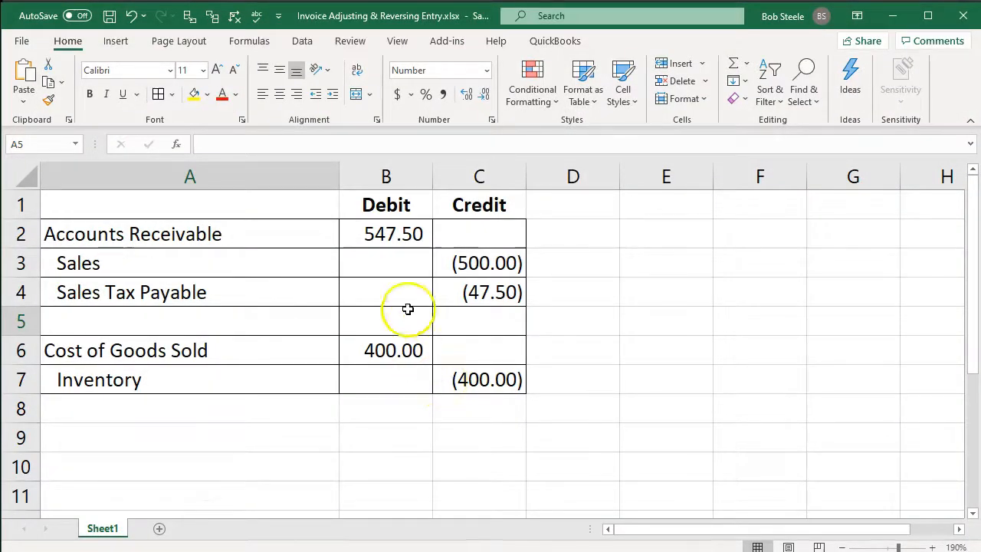
- Switch to the Excel workbook and go through the entry's debit and credit cells from Accounts Receivable to Inventory
{"action": "left_click", "coordinate": [303, 230]}
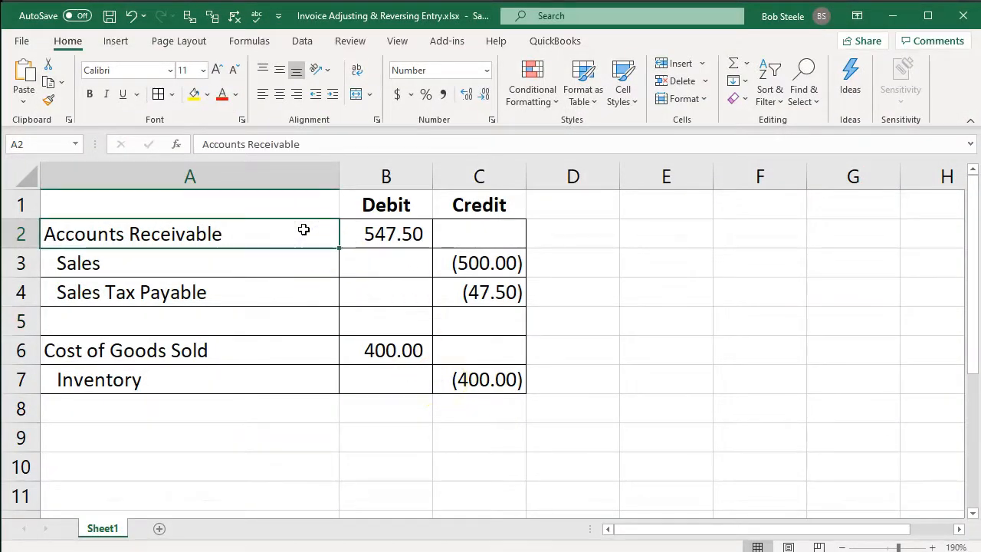
{"action": "key", "text": "Right"}
{"action": "key", "text": "Down"}
{"action": "key", "text": "Right"}
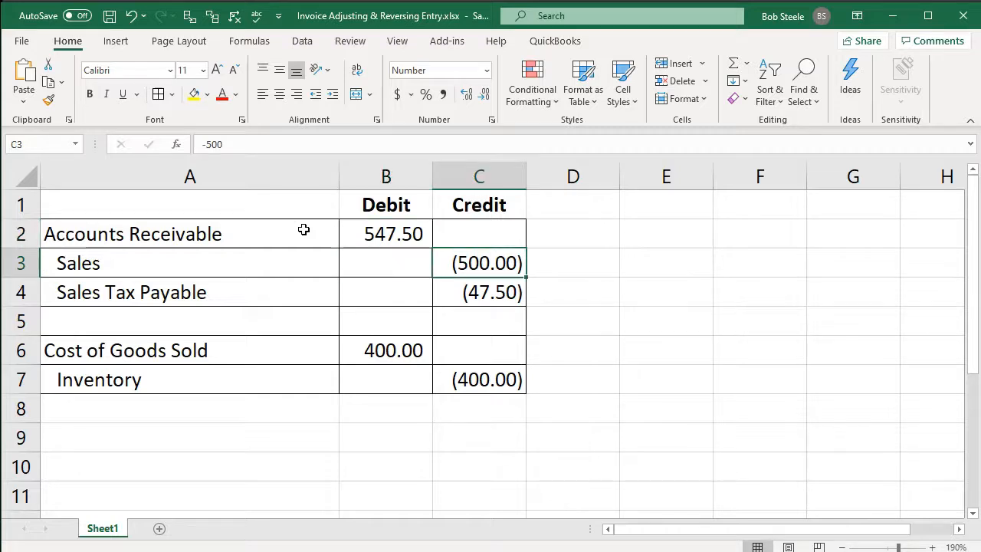
{"action": "key", "text": "Down"}
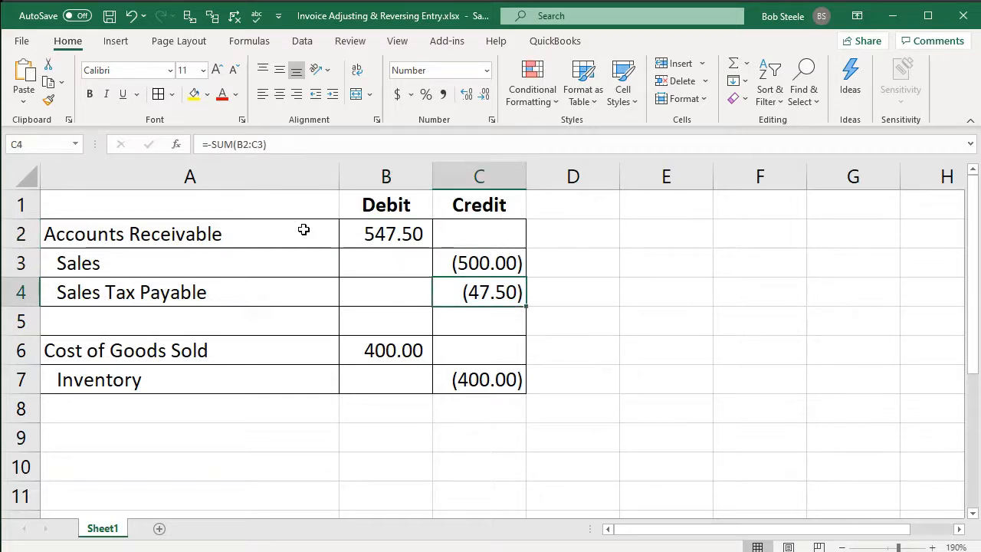
{"action": "key", "text": "Down"}
{"action": "key", "text": "Down"}
{"action": "key", "text": "Left"}
{"action": "key", "text": "Down"}
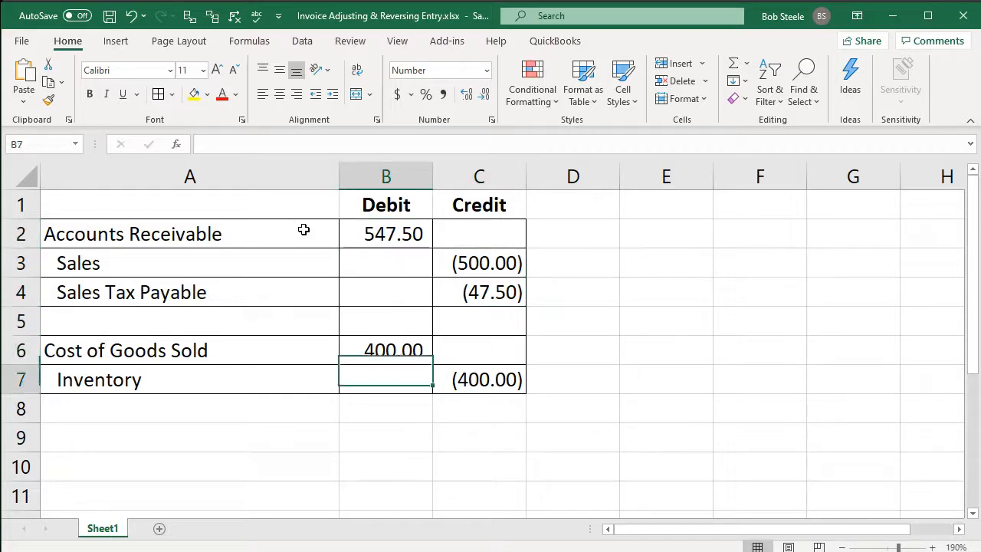
{"action": "key", "text": "Right"}
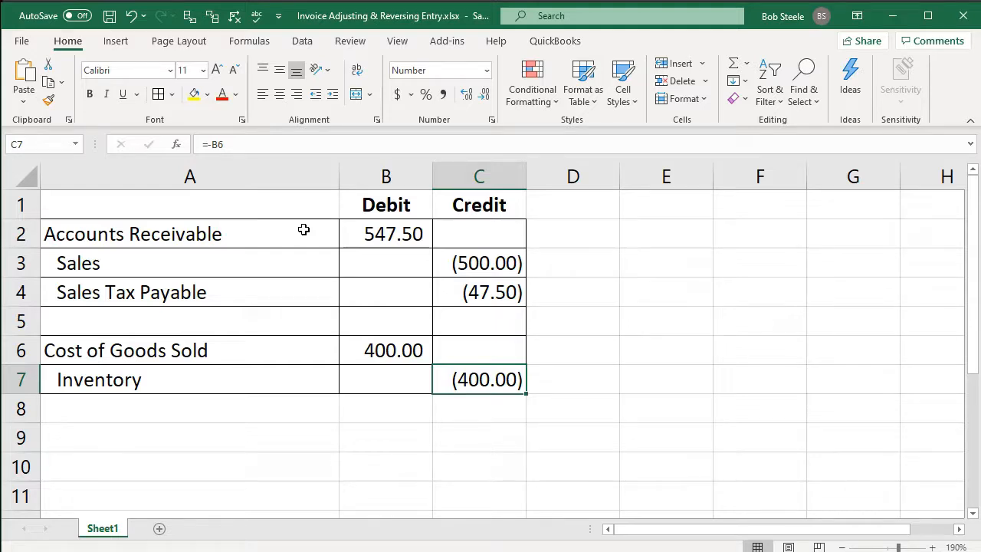
- Select the Accounts Receivable label in the Excel workbook and switch back to the Balance Sheet in Xero
{"action": "left_click", "coordinate": [304, 229]}
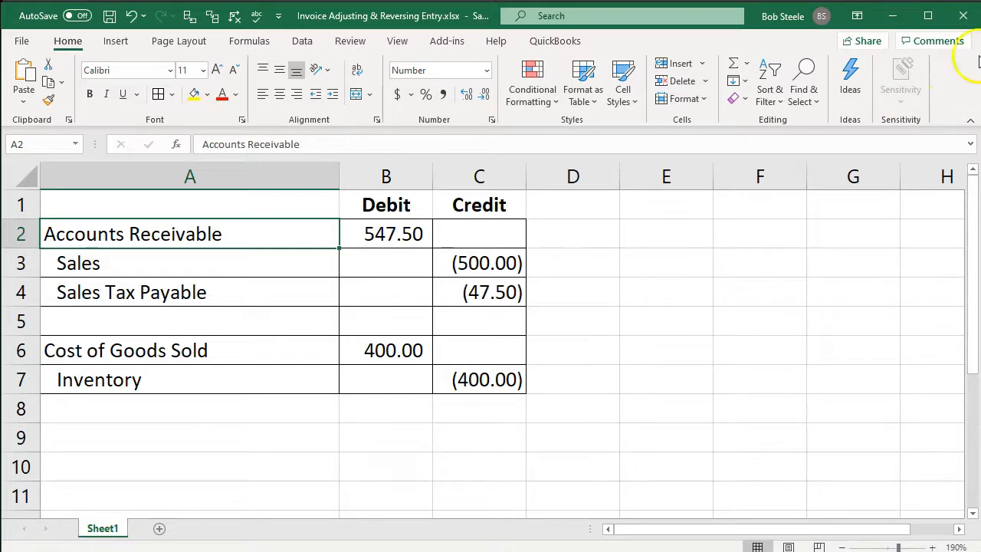
{"action": "left_click", "coordinate": [895, 18]}
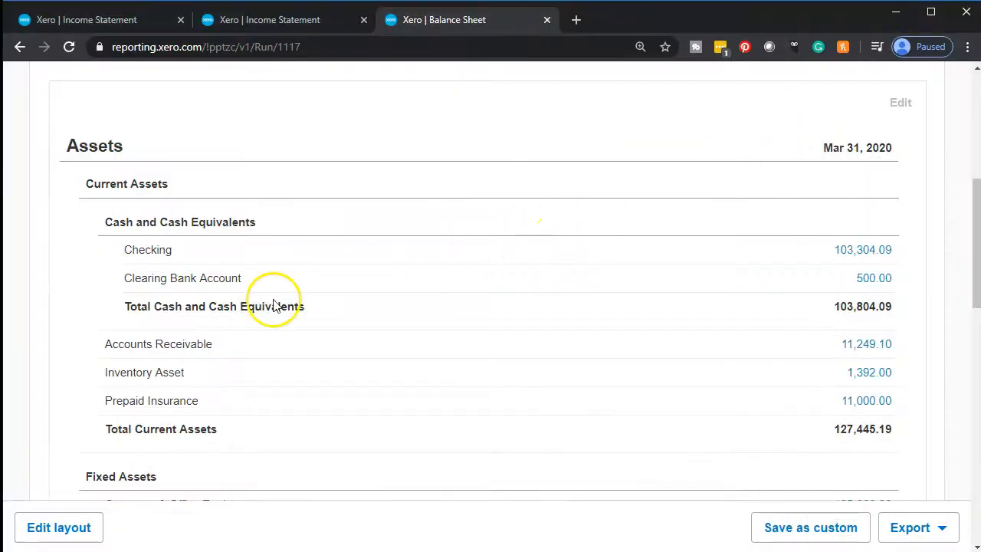
{"action": "scroll", "coordinate": [274, 304], "scroll_direction": "up", "scroll_amount": 4}
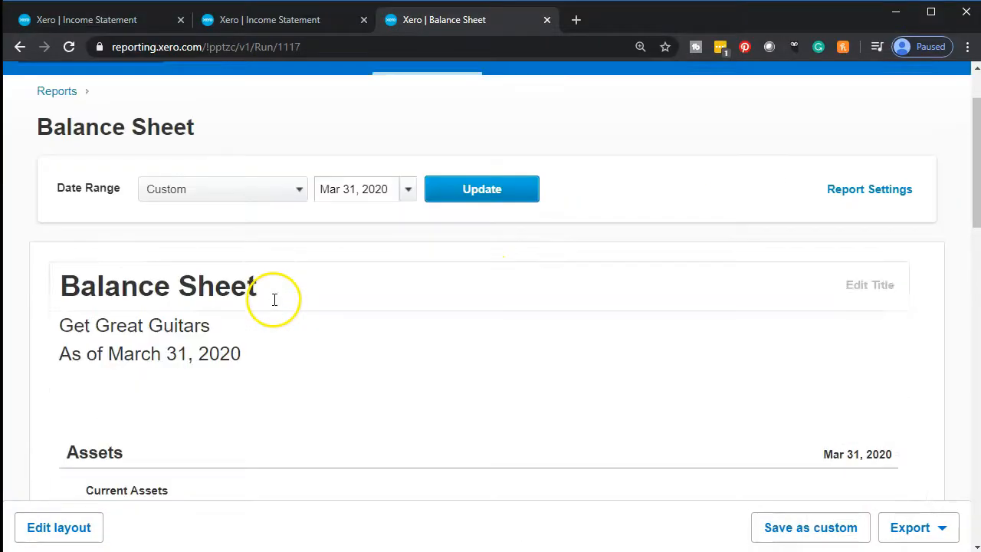
- Open the Journal Report from Xero's accounting reports, using the first Income Statement browser tab, and start a new manual journal
{"action": "left_click", "coordinate": [111, 21]}
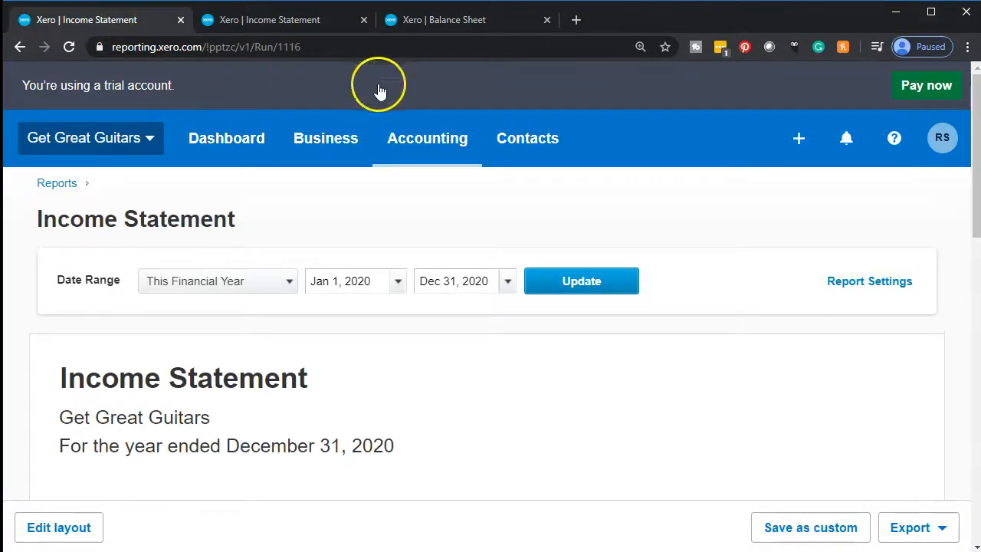
{"action": "left_click", "coordinate": [396, 142]}
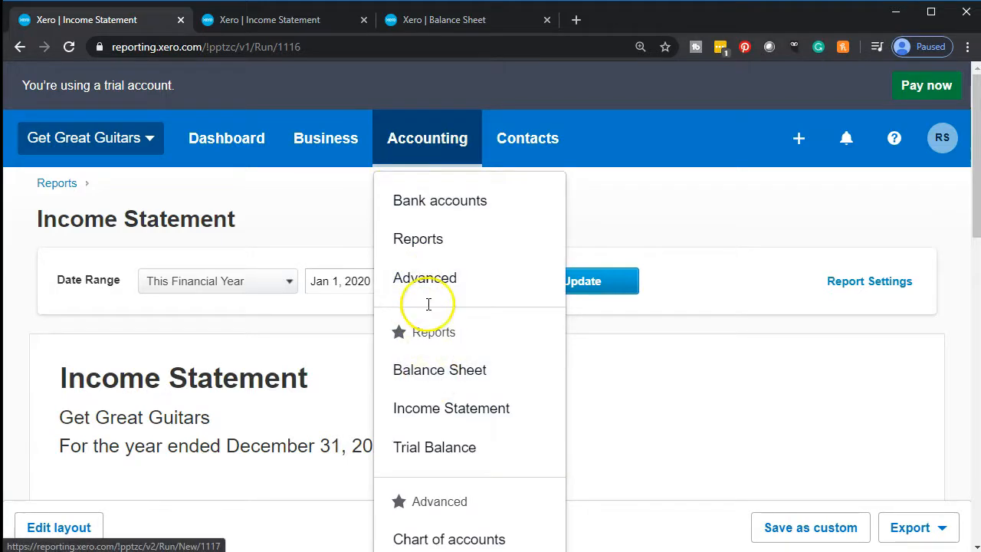
{"action": "left_click", "coordinate": [414, 243]}
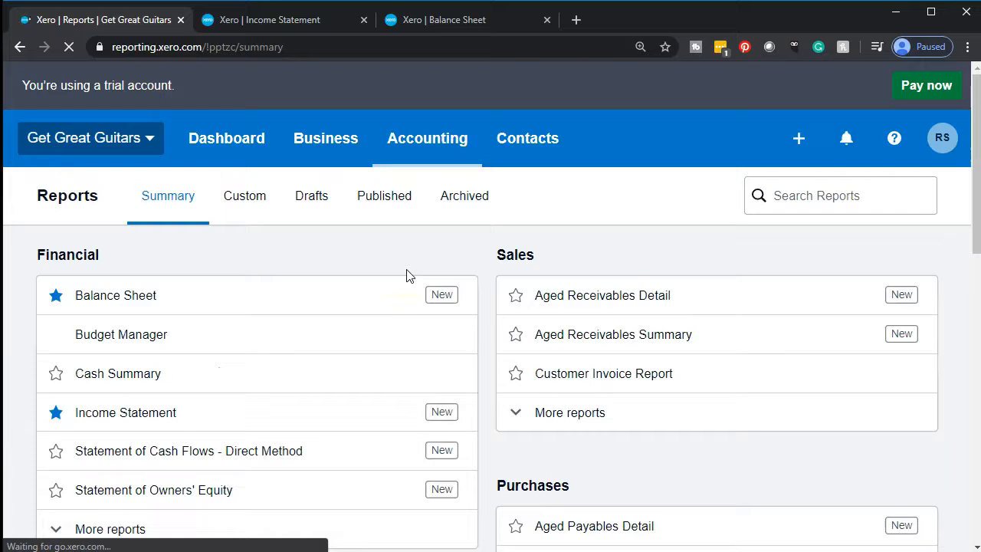
{"action": "scroll", "coordinate": [407, 276], "scroll_direction": "down", "scroll_amount": 7}
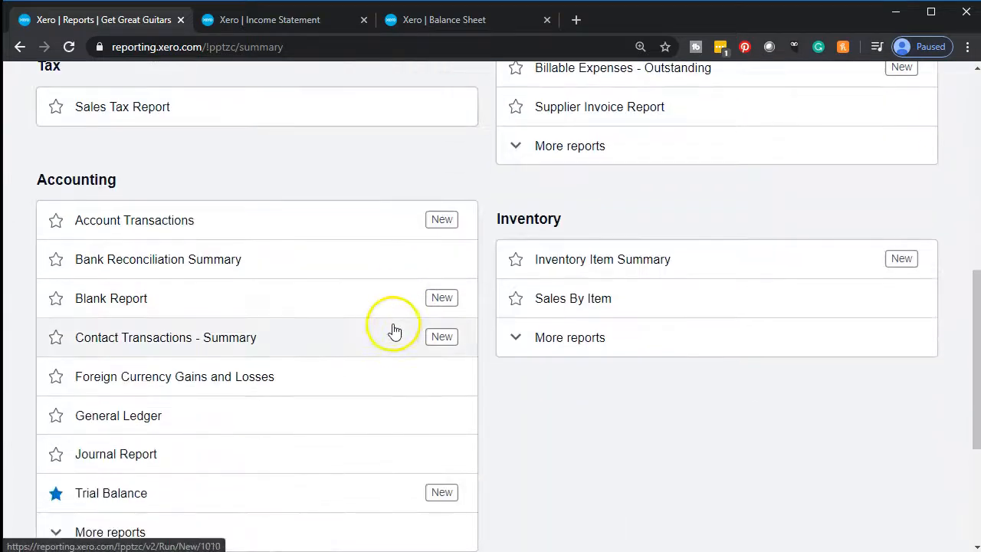
{"action": "left_click", "coordinate": [241, 464]}
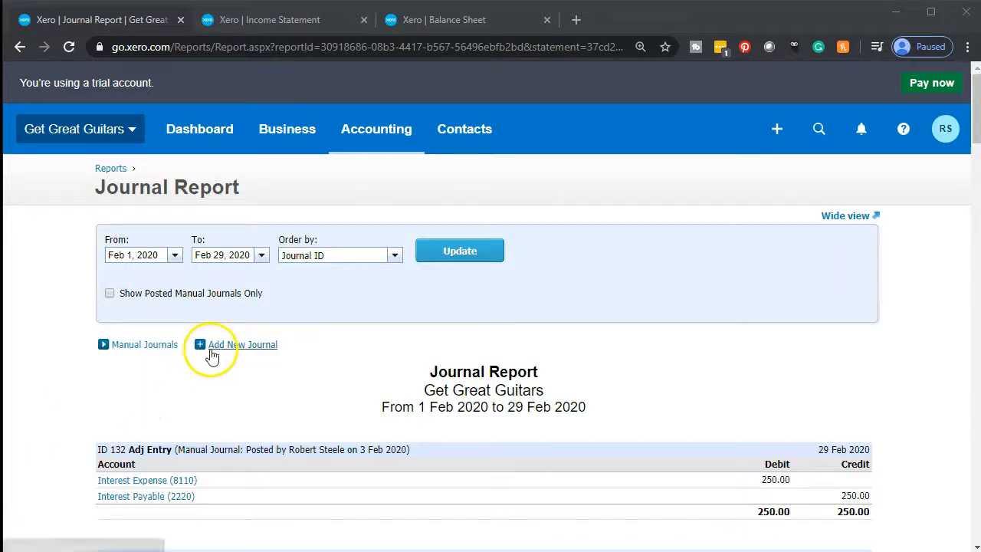
{"action": "left_click", "coordinate": [215, 354]}
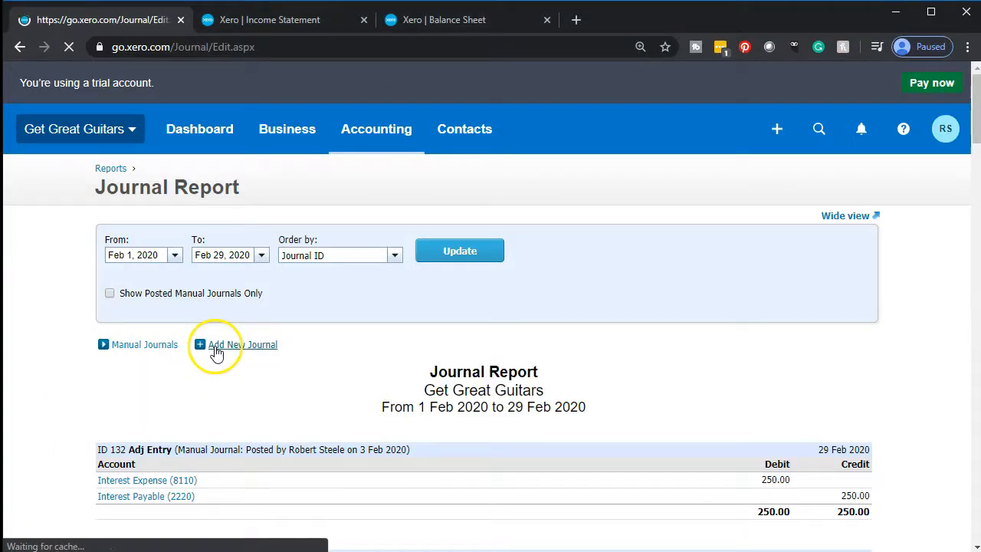
{"action": "key", "text": "ctrl+plus"}
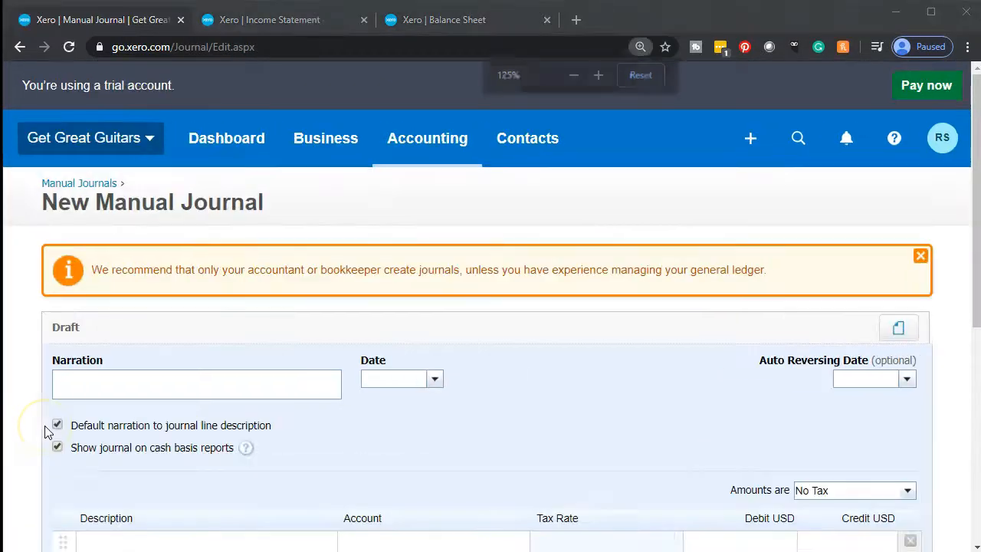
- Set the journal's narration to Adj Entry and its date to Feb 29, 2020, and fill the first line's description with the narration
{"action": "left_click", "coordinate": [158, 391]}
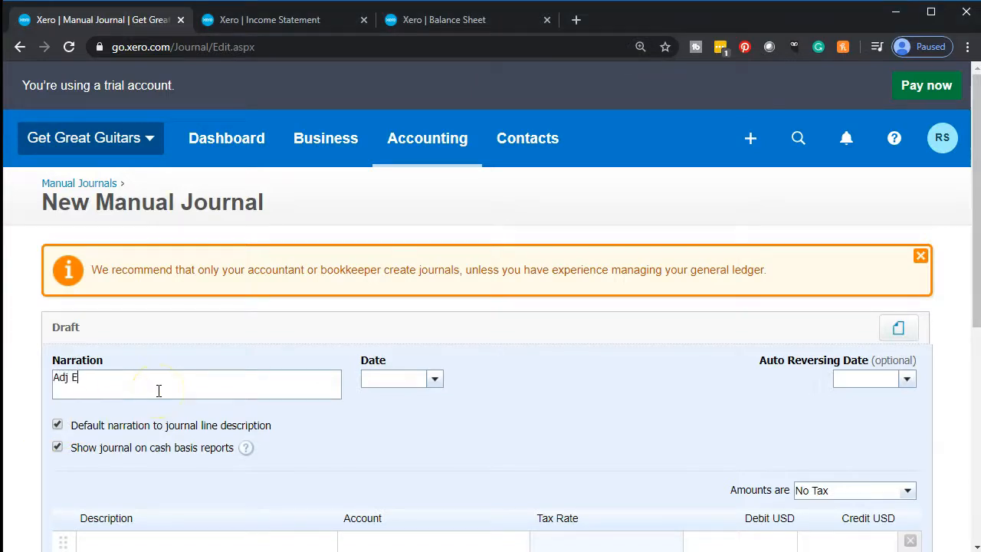
{"action": "left_click", "coordinate": [434, 381]}
{"action": "left_click", "coordinate": [484, 315]}
{"action": "left_click", "coordinate": [532, 337]}
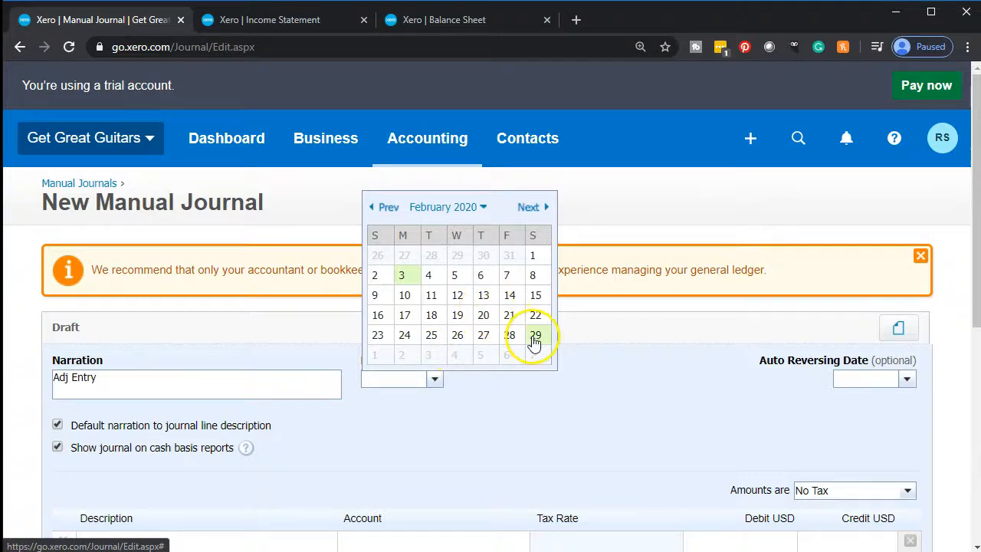
{"action": "scroll", "coordinate": [535, 343], "scroll_direction": "down", "scroll_amount": 3}
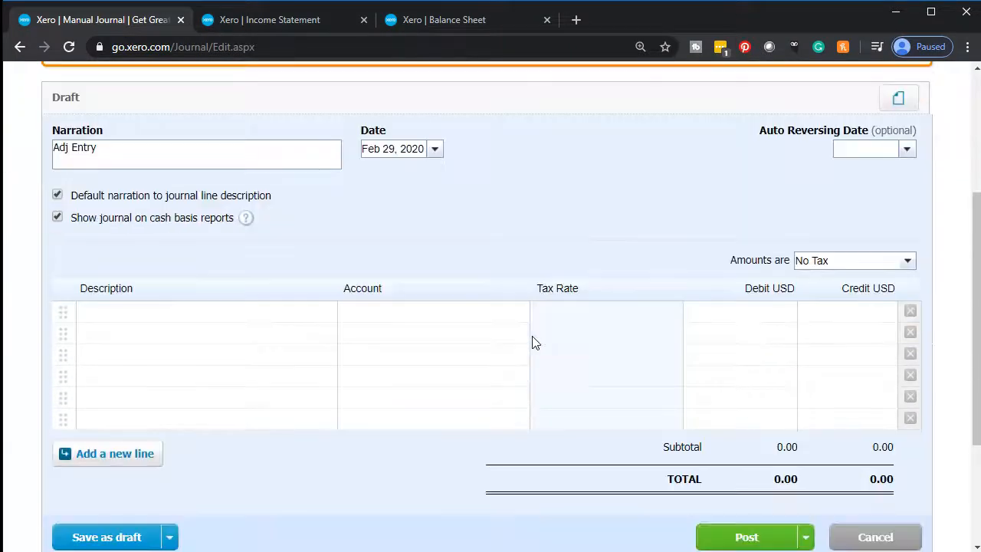
{"action": "left_click", "coordinate": [190, 307]}
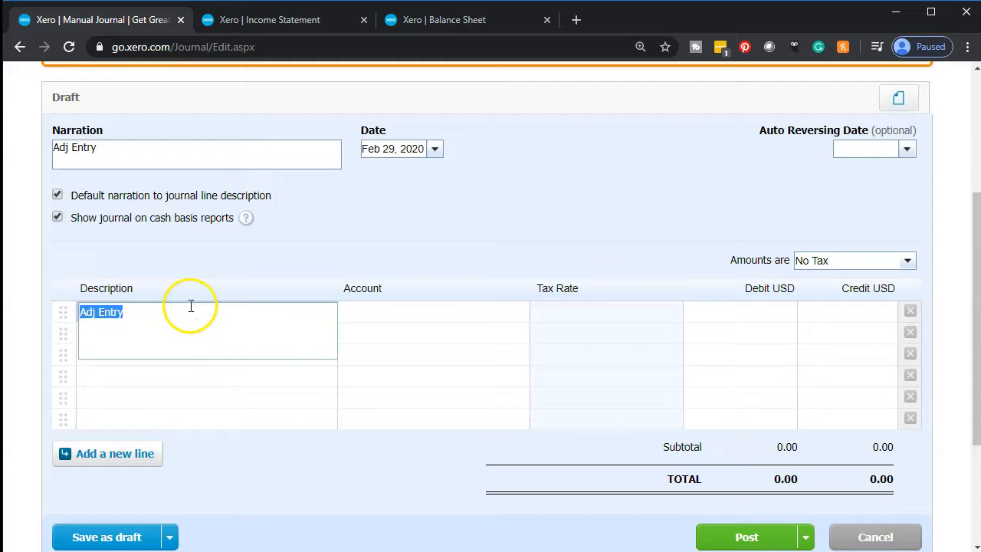
{"action": "key", "text": "Tab"}
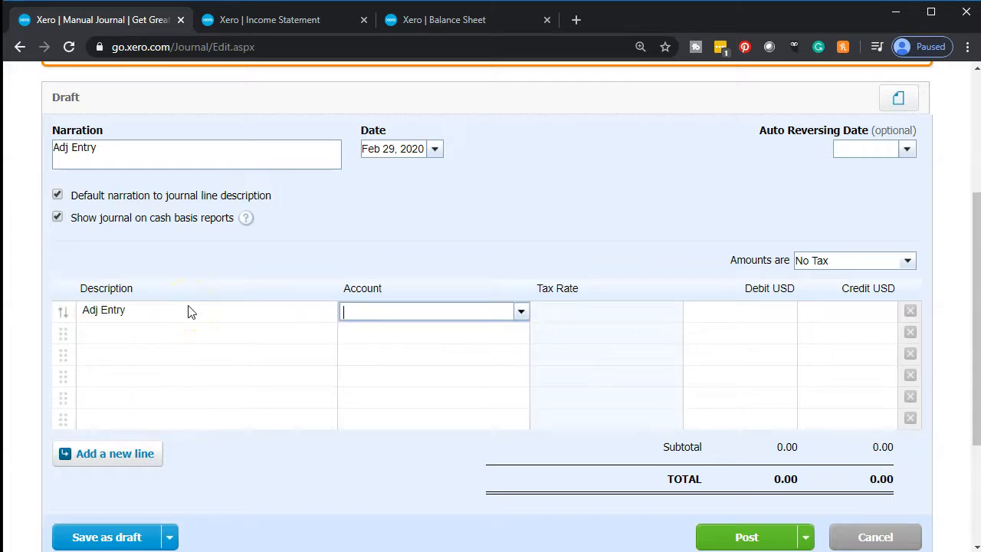
- Look through the first journal line's account choices, from expenses to assets, for an Accounts Receivable account
{"action": "scroll", "coordinate": [190, 311], "scroll_direction": "down", "scroll_amount": 2}
{"action": "left_click", "coordinate": [387, 163]}
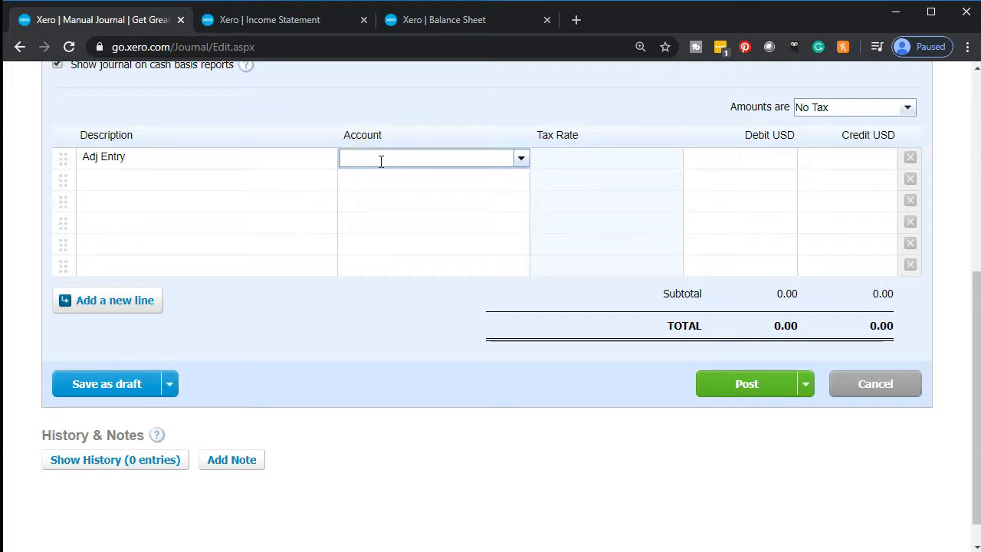
{"action": "left_click", "coordinate": [522, 160]}
{"action": "scroll", "coordinate": [499, 309], "scroll_direction": "up", "scroll_amount": 2}
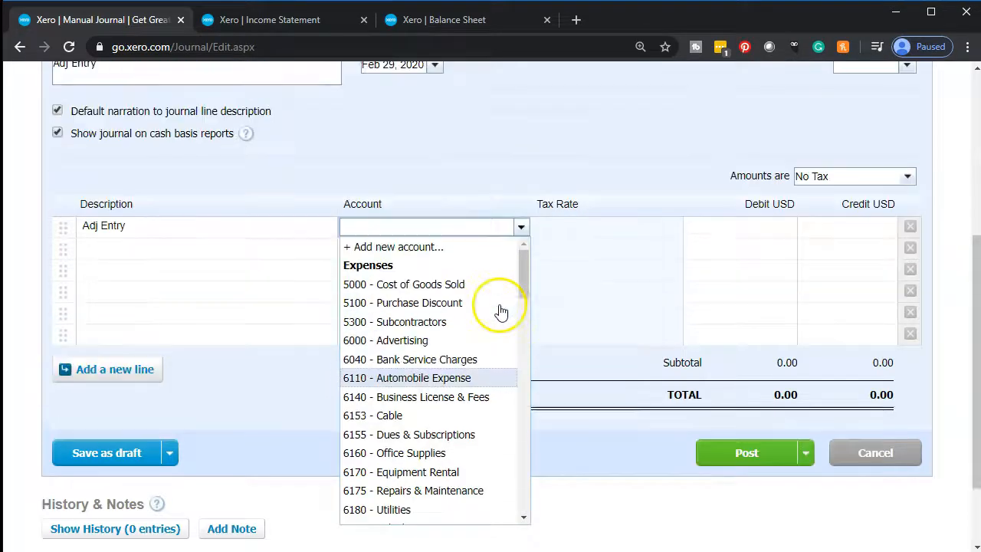
{"action": "scroll", "coordinate": [222, 376], "scroll_direction": "down", "scroll_amount": 2}
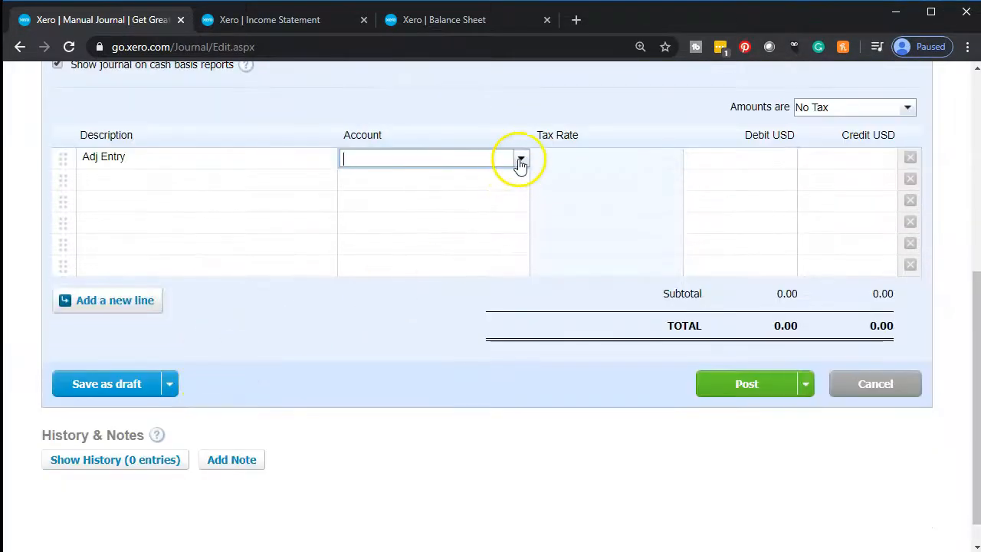
{"action": "left_click", "coordinate": [523, 159]}
{"action": "scroll", "coordinate": [462, 343], "scroll_direction": "down", "scroll_amount": 6}
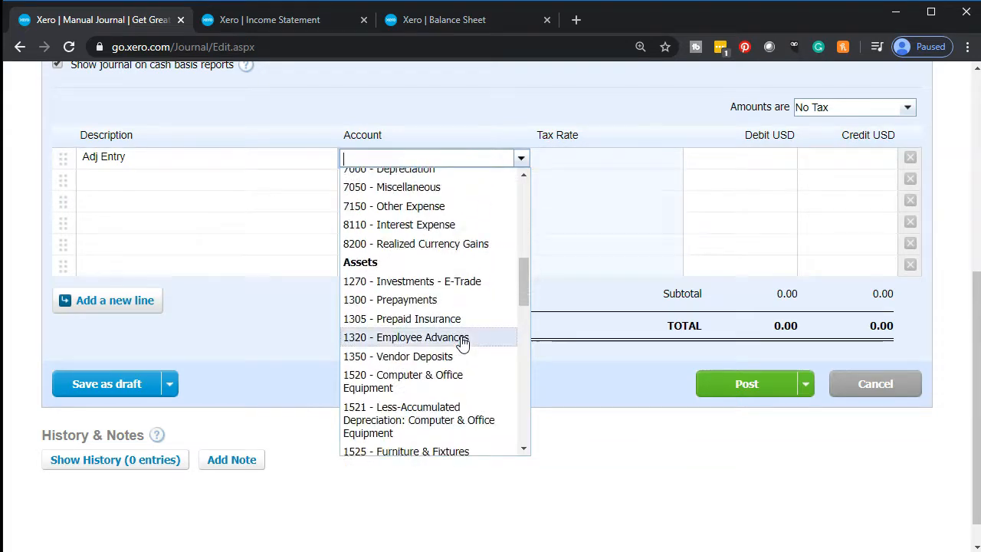
{"action": "scroll", "coordinate": [462, 343], "scroll_direction": "down", "scroll_amount": 2}
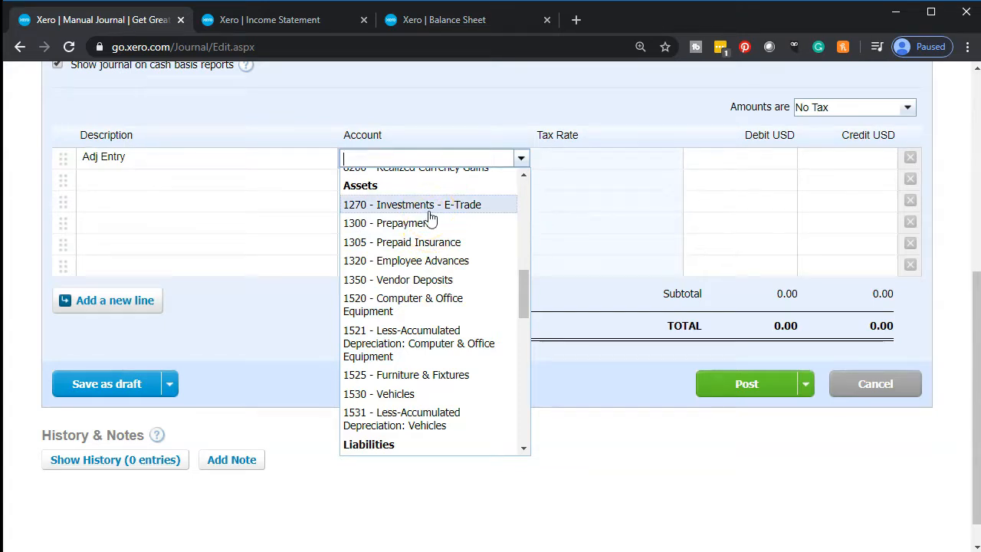
{"action": "scroll", "coordinate": [434, 237], "scroll_direction": "up", "scroll_amount": 10}
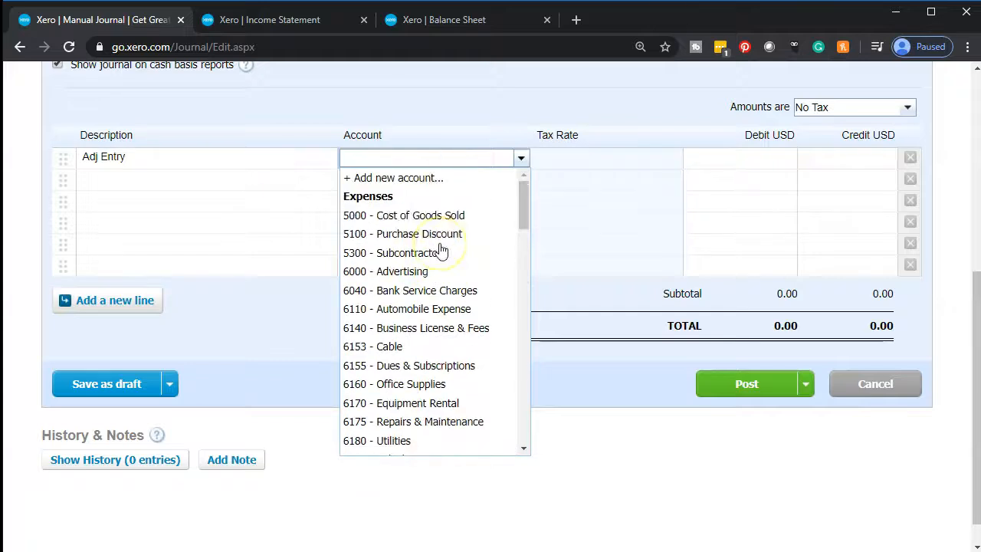
- Start a new account from the first journal line, with code 1150 and account type Current Asset
{"action": "left_click", "coordinate": [412, 186]}
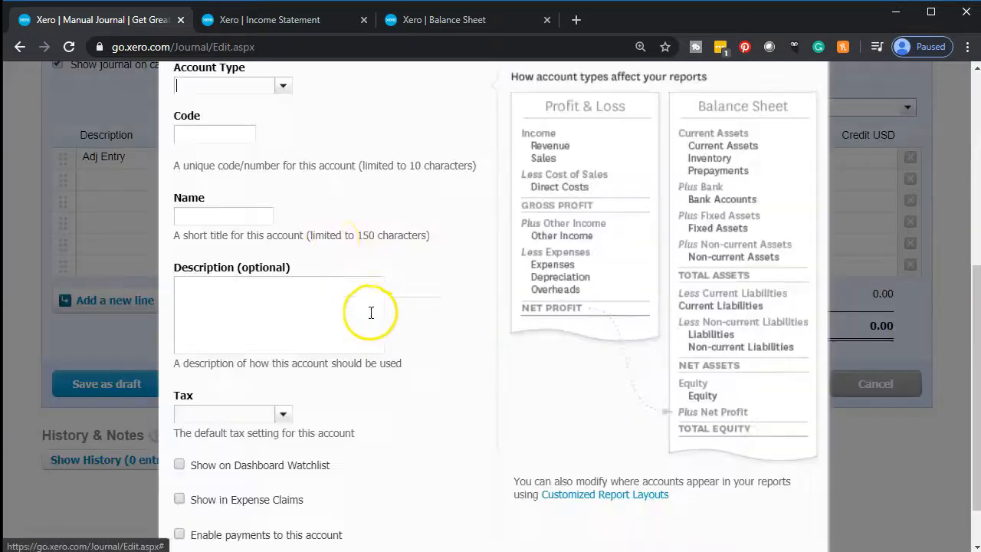
{"action": "left_click", "coordinate": [242, 137]}
{"action": "type", "text": "1150"}
{"action": "key", "text": "Tab"}
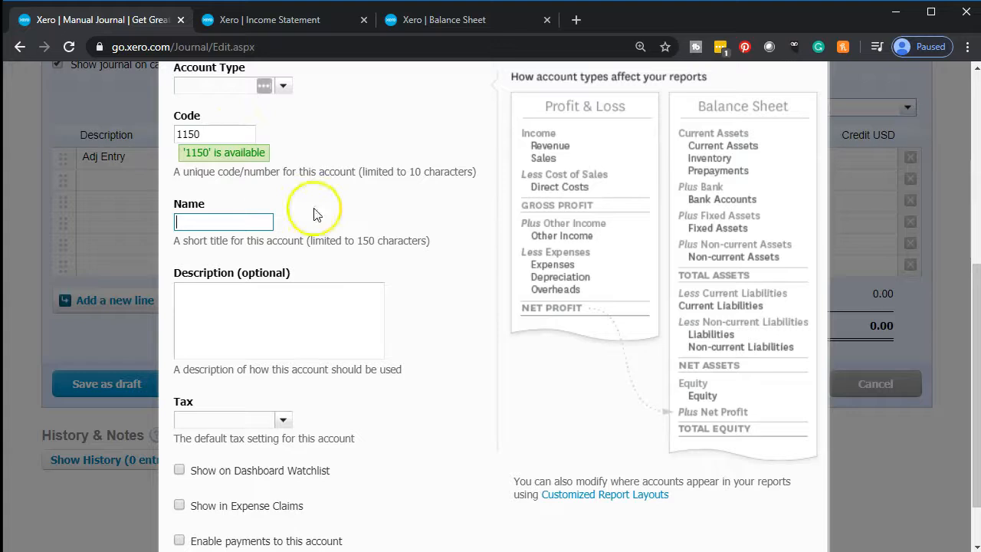
{"action": "left_click", "coordinate": [282, 85]}
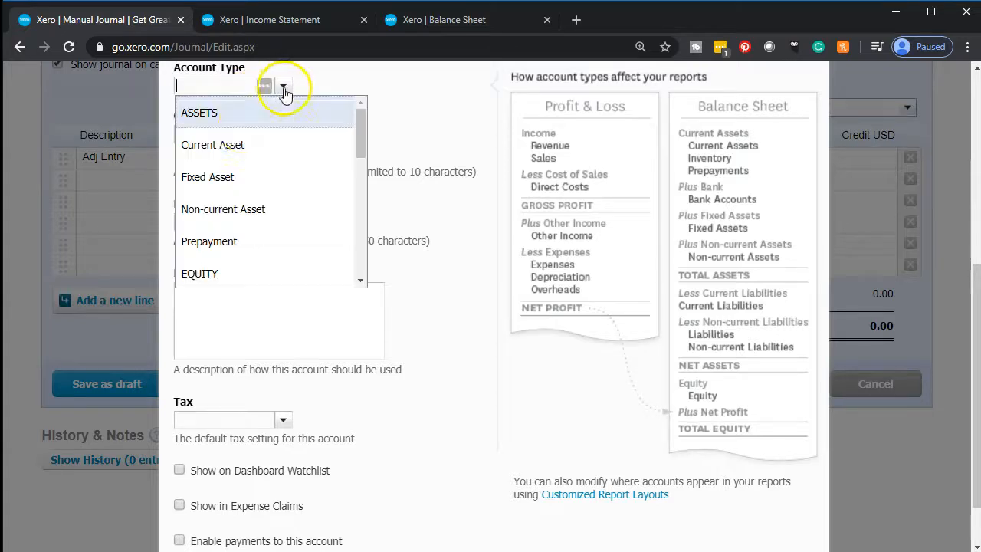
{"action": "left_click", "coordinate": [261, 149]}
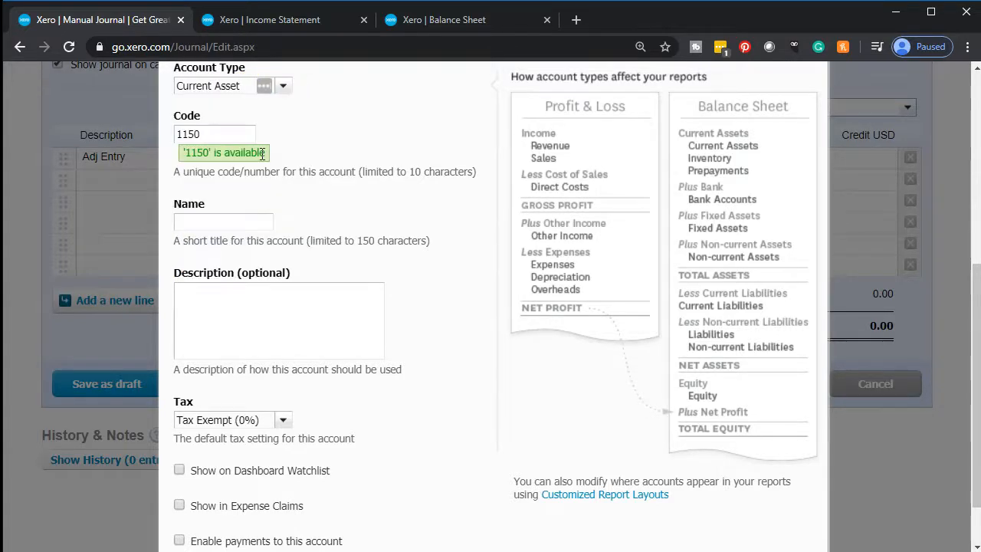
- Name the new account Accounts Receivable ADJ and save it
{"action": "left_click", "coordinate": [234, 227]}
{"action": "type", "text": "Accounts Receivalb e"}
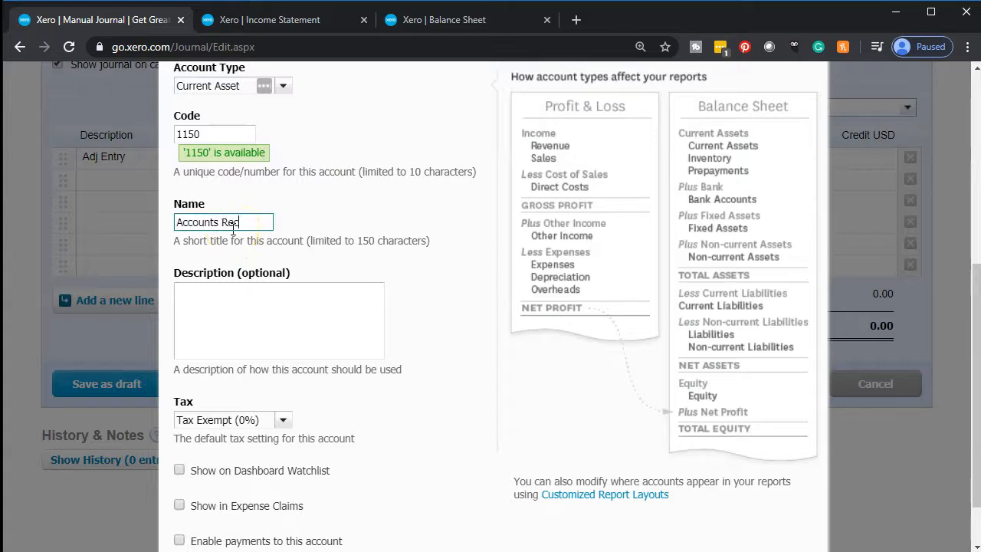
{"action": "key", "text": "BackSpace"}
{"action": "key", "text": "BackSpace"}
{"action": "type", "text": "le AD"}
{"action": "key", "text": "BackSpace"}
{"action": "key", "text": "BackSpace"}
{"action": "key", "text": "BackSpace"}
{"action": "key", "text": "Tab"}
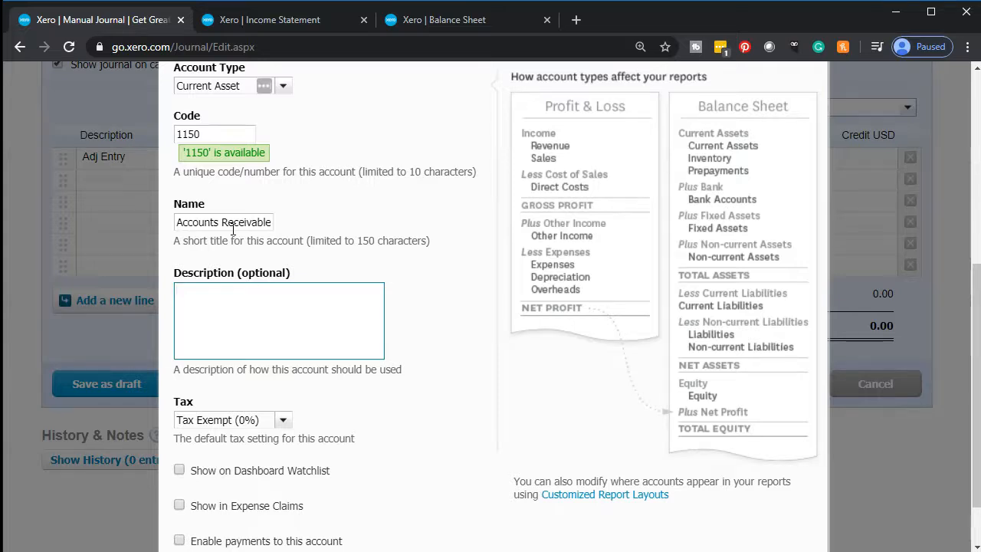
{"action": "scroll", "coordinate": [437, 317], "scroll_direction": "down", "scroll_amount": 2}
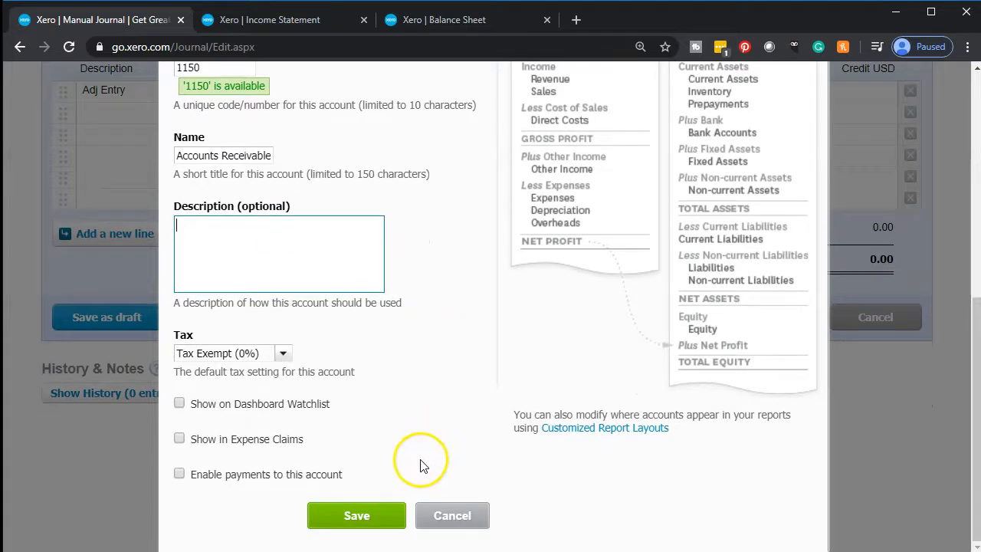
{"action": "left_click", "coordinate": [383, 516]}
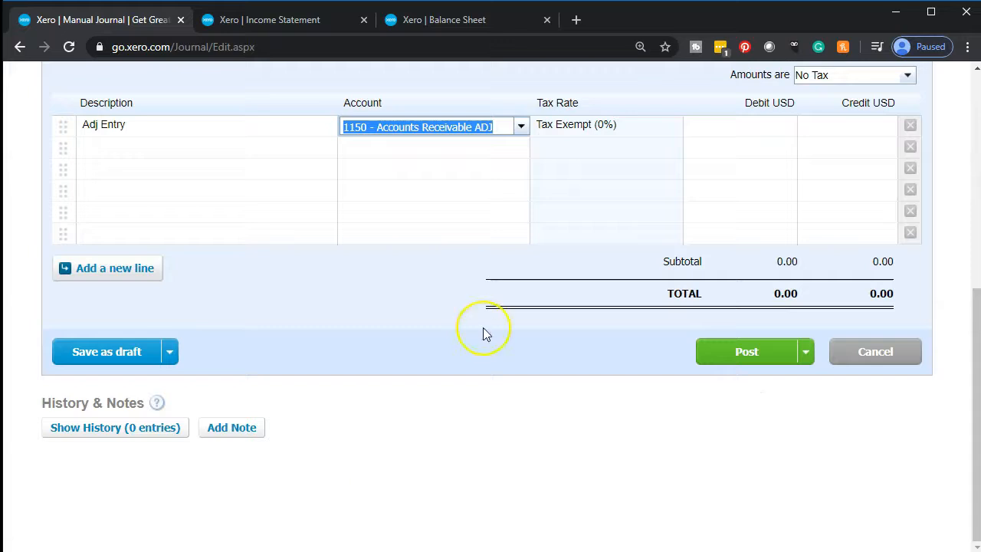
- Enter a debit of 547.50 on the Accounts Receivable ADJ line and fill the second line's description with Adj Entry
{"action": "key", "text": "Tab"}
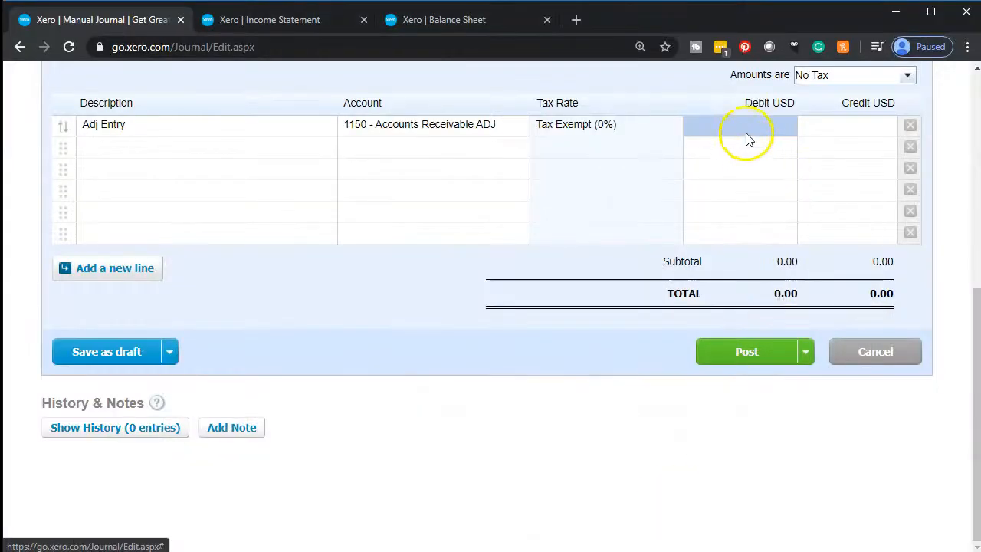
{"action": "left_click", "coordinate": [748, 128]}
{"action": "type", "text": "547.50"}
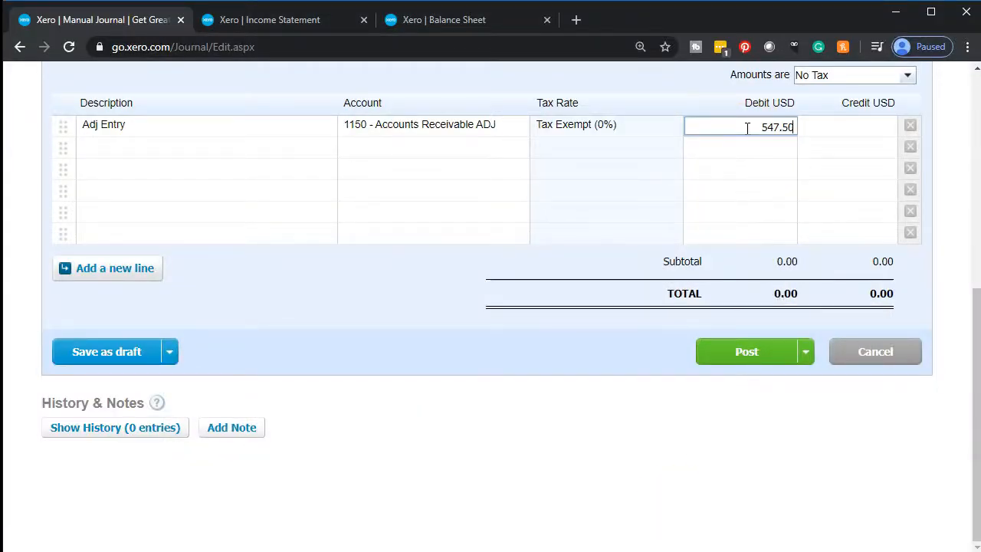
{"action": "key", "text": "Tab"}
{"action": "key", "text": "Tab"}
{"action": "key", "text": "Tab"}
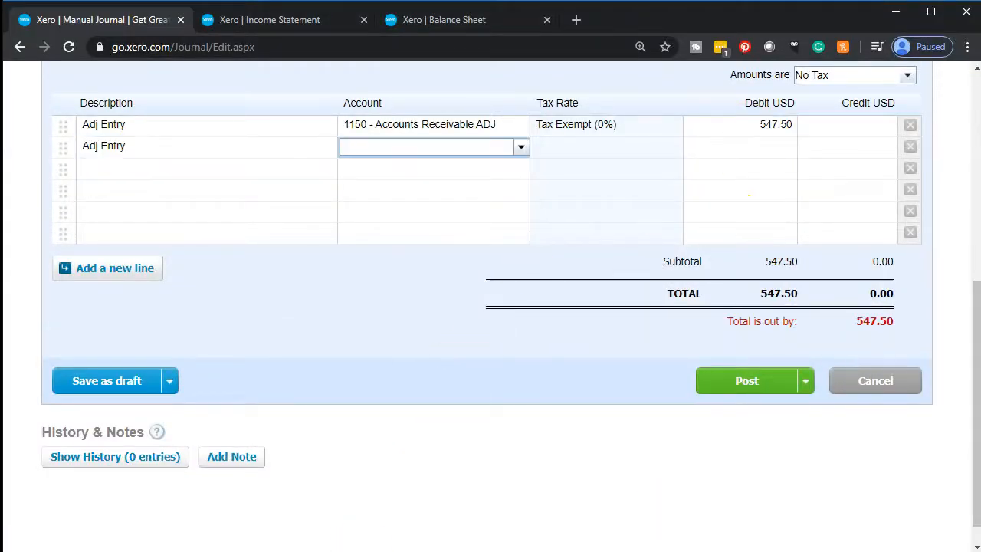
- Assign the second journal line to 4000 - Sales with a credit of 500.00, checking the Excel entry for the account
{"action": "key", "text": "alt+Tab"}
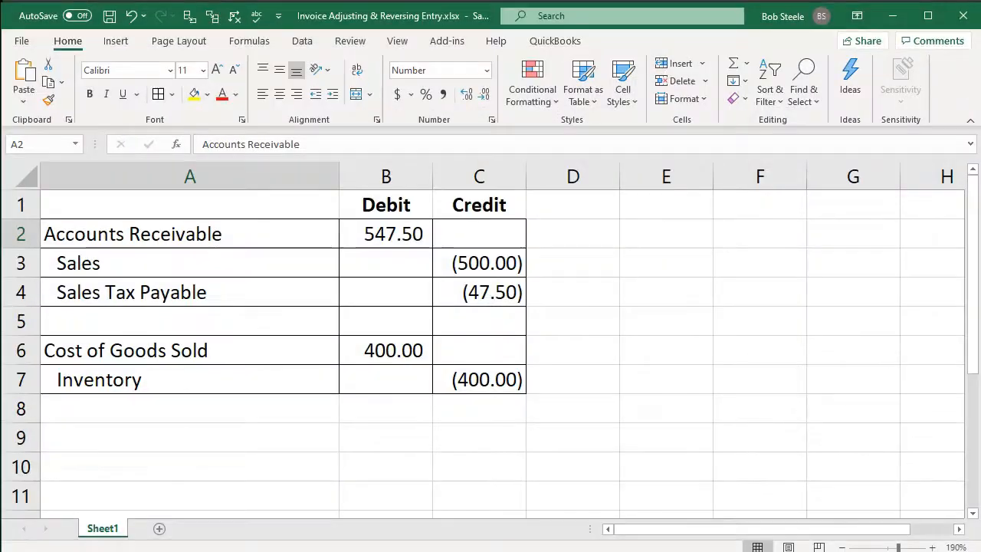
{"action": "key", "text": "alt+Tab"}
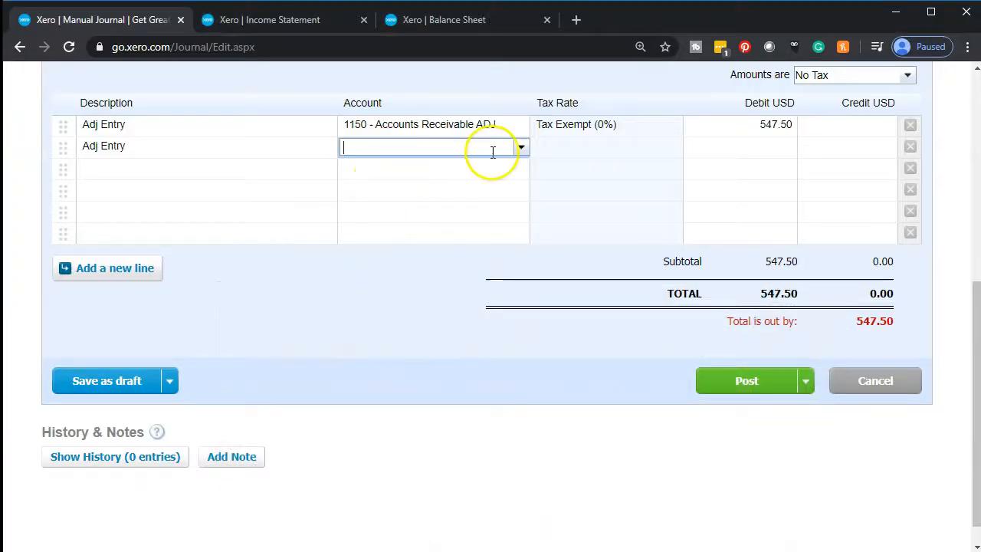
{"action": "left_click", "coordinate": [521, 146]}
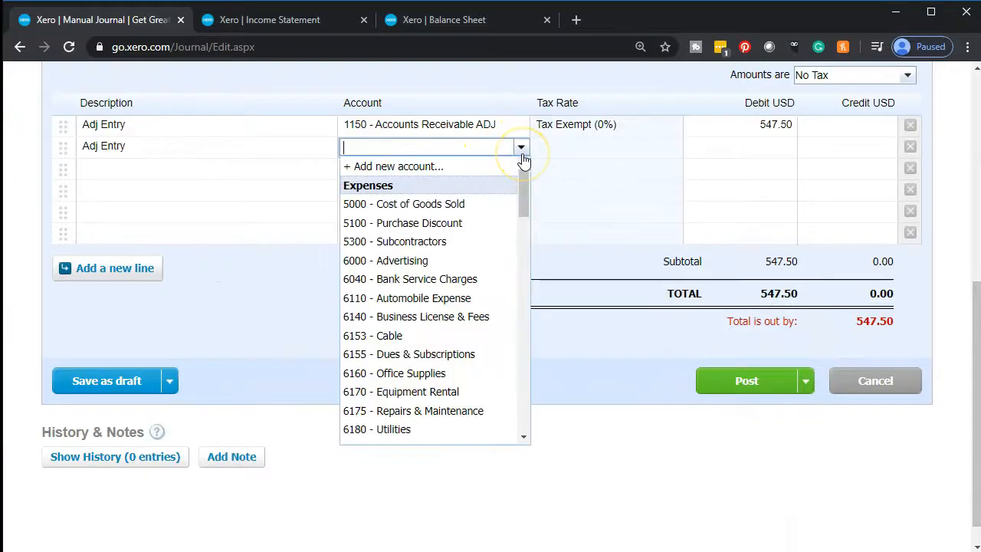
{"action": "type", "text": "sal"}
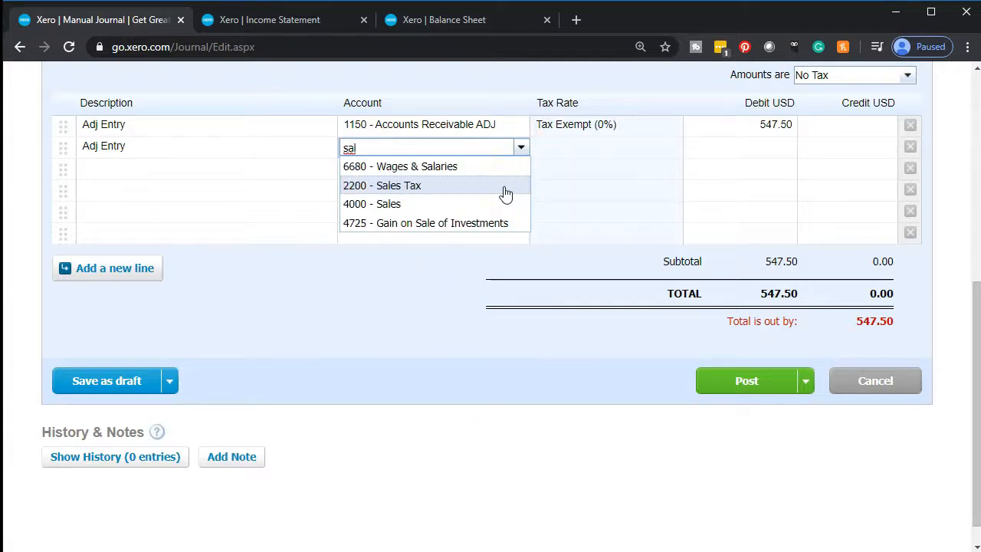
{"action": "left_click", "coordinate": [448, 201]}
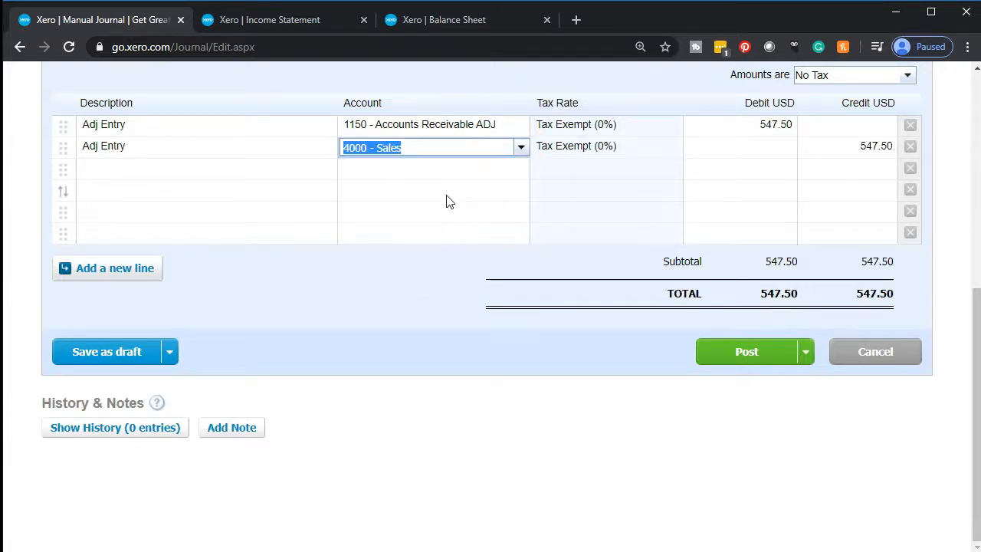
{"action": "key", "text": "Tab"}
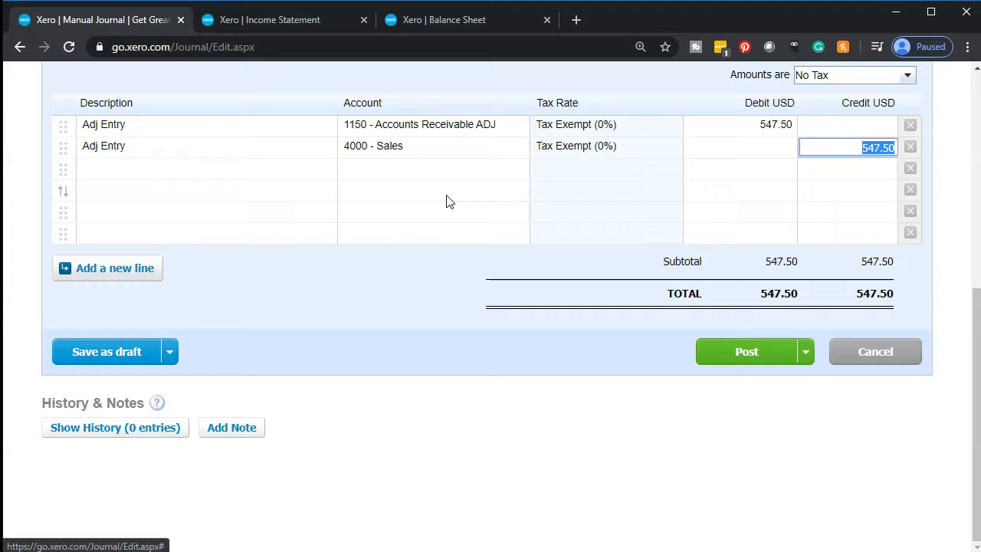
{"action": "type", "text": "500"}
{"action": "key", "text": "Tab"}
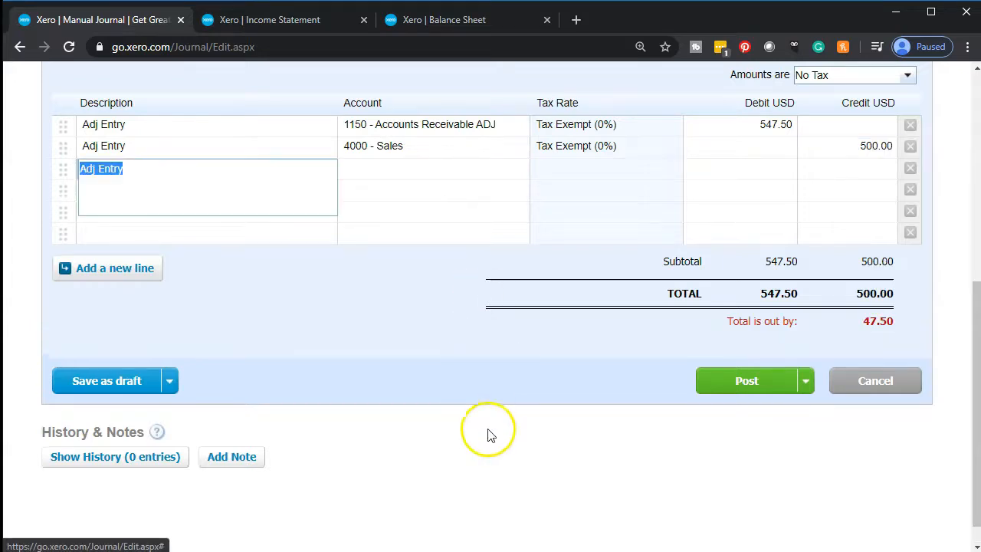
- Assign the third journal line to 2200 - Sales Tax with a credit of 47.50, and carry Adj Entry into the fourth line's description
{"action": "key", "text": "Tab"}
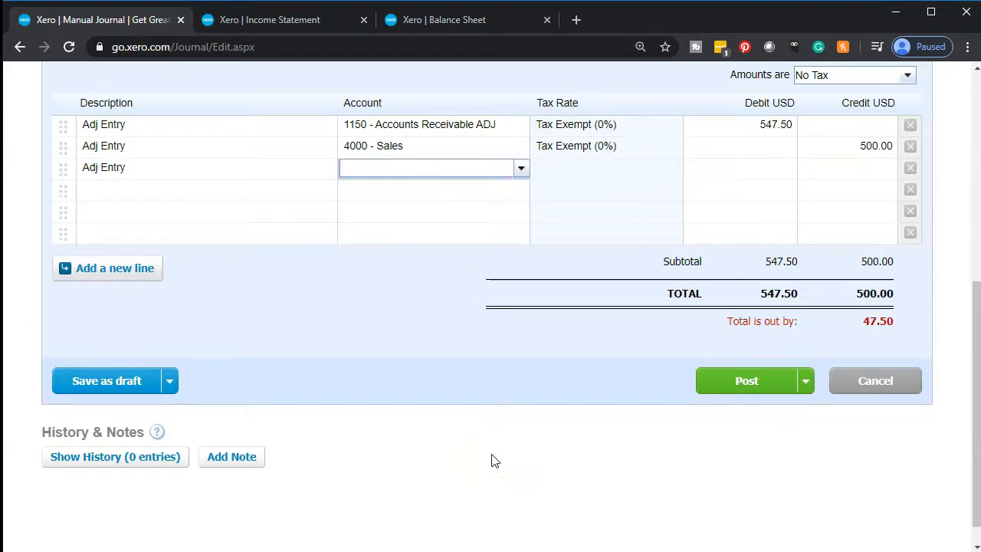
{"action": "type", "text": "Sales"}
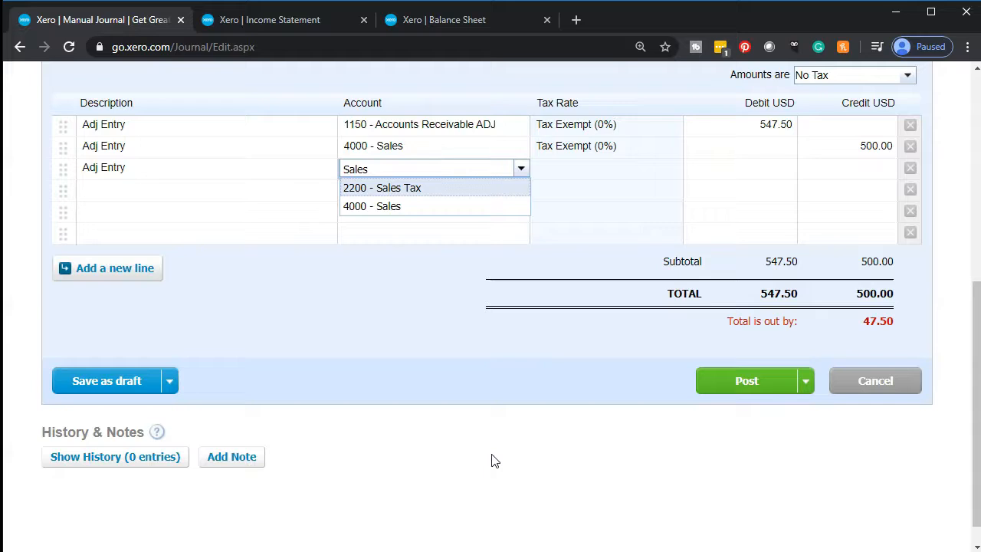
{"action": "key", "text": "Tab"}
{"action": "key", "text": "Tab"}
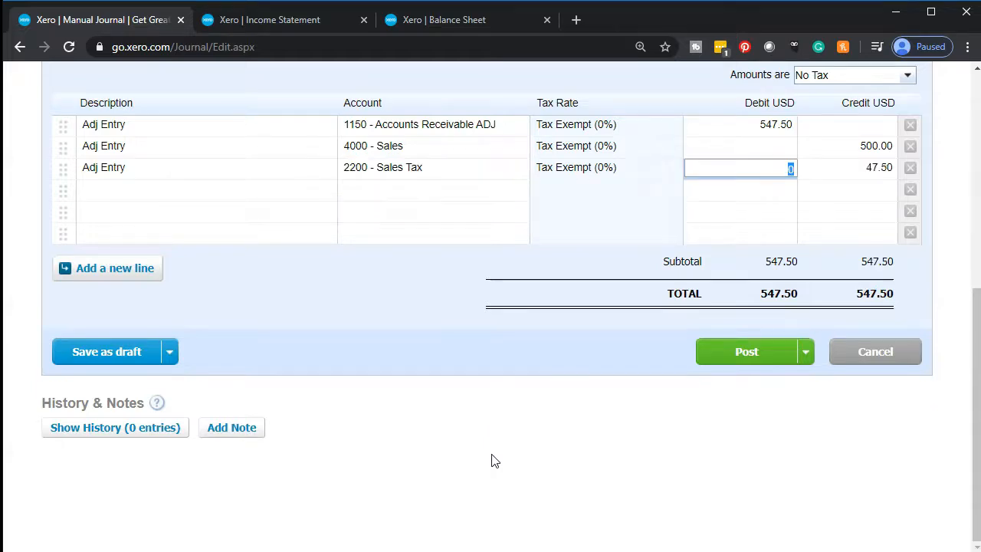
{"action": "key", "text": "Tab"}
{"action": "key", "text": "Tab"}
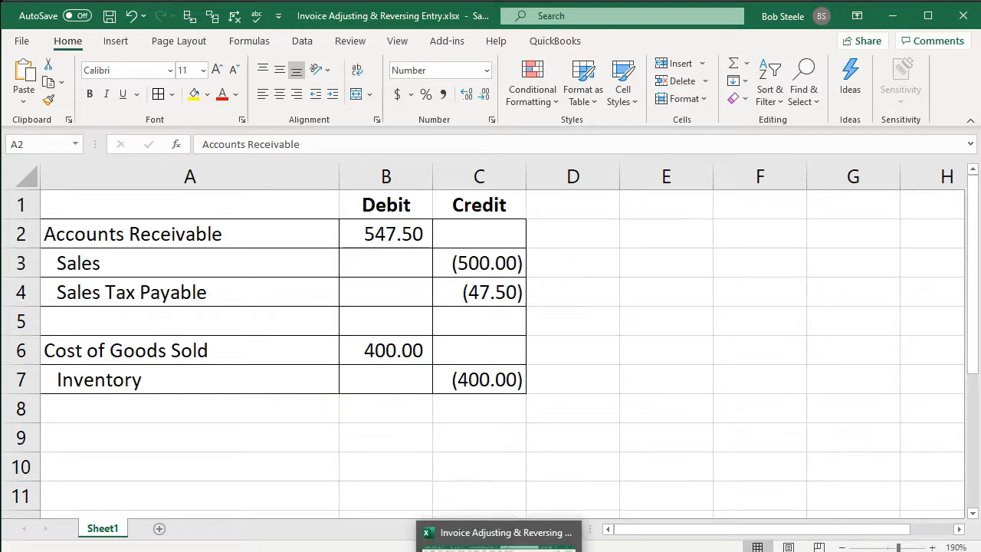
- Set the fourth journal line's account to 5000 - Cost of Goods Sold, following the Excel entry
{"action": "left_click", "coordinate": [502, 551]}
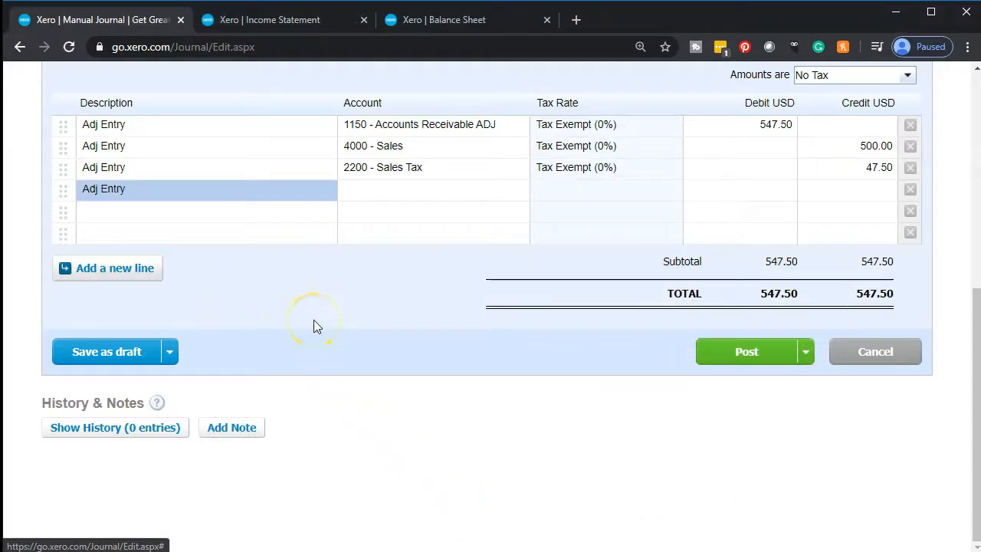
{"action": "key", "text": "Tab"}
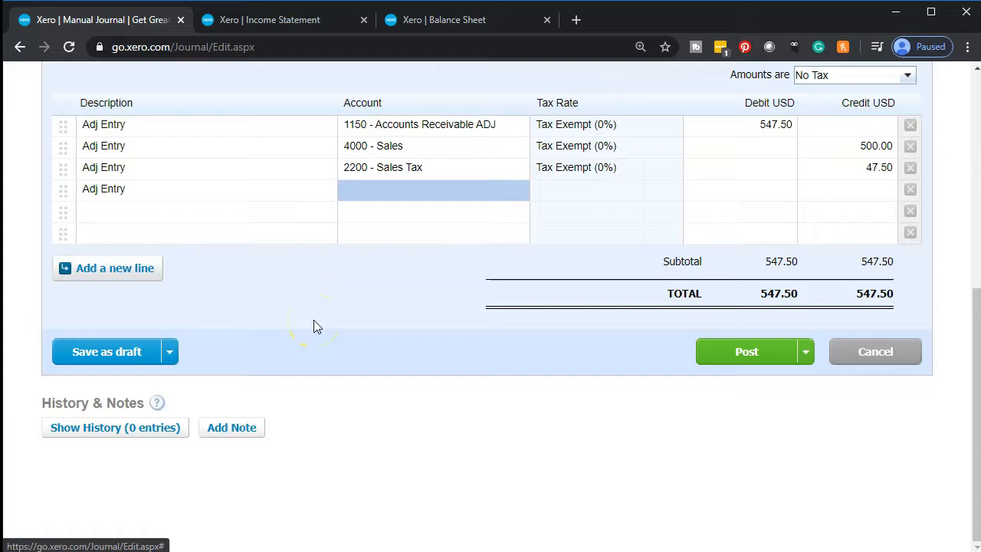
{"action": "left_click", "coordinate": [387, 190]}
{"action": "type", "text": "Cost"}
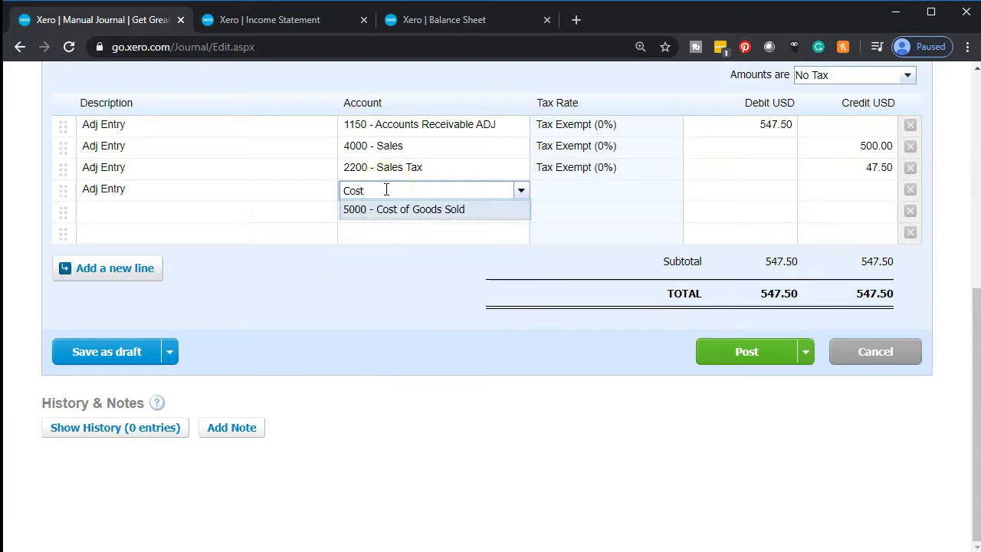
{"action": "key", "text": "Tab"}
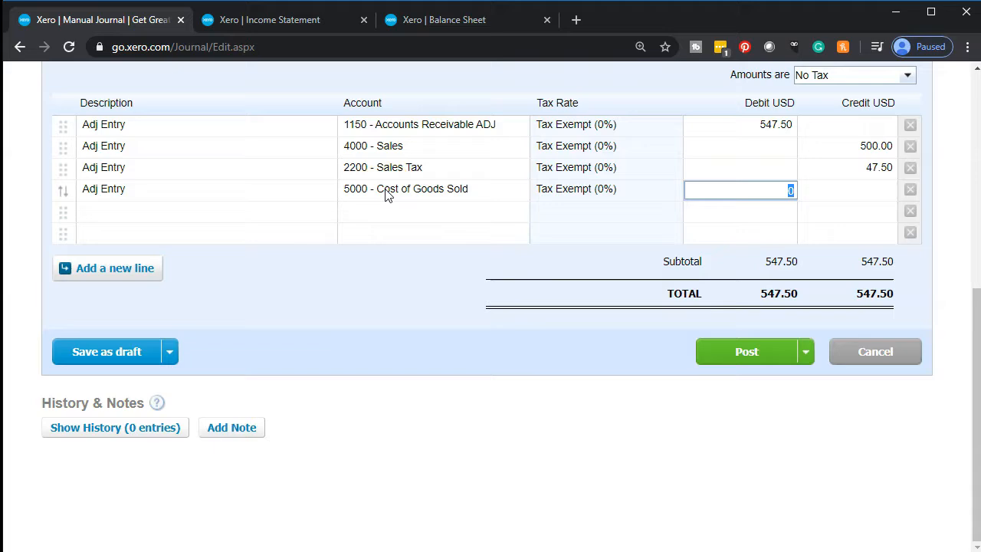
- Enter a debit of 400 on the Cost of Goods Sold line and fill the fifth line's description with Adj Entry
{"action": "key", "text": "alt+Tab"}
{"action": "key", "text": "alt+Tab"}
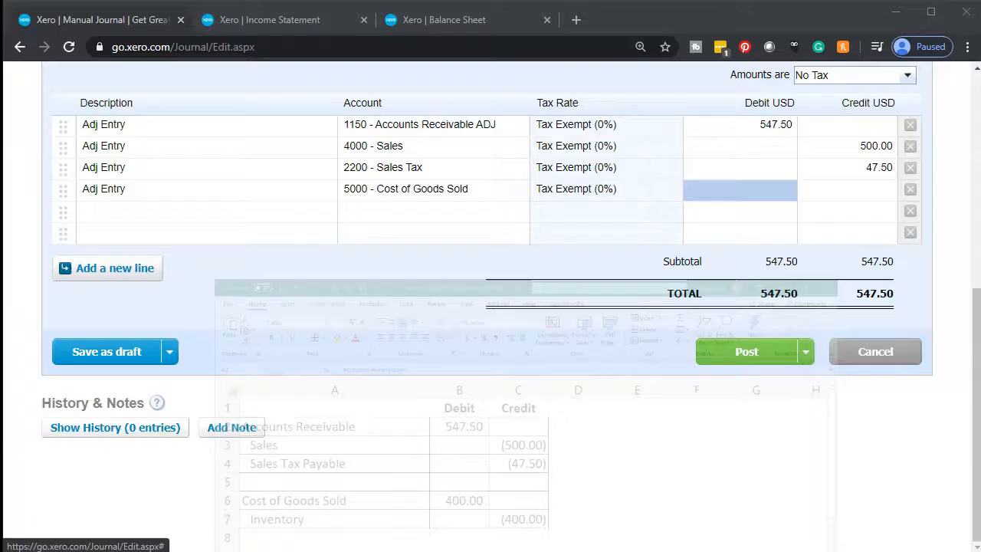
{"action": "left_click", "coordinate": [755, 193]}
{"action": "type", "text": "400"}
{"action": "key", "text": "Tab"}
{"action": "key", "text": "Tab"}
{"action": "key", "text": "Tab"}
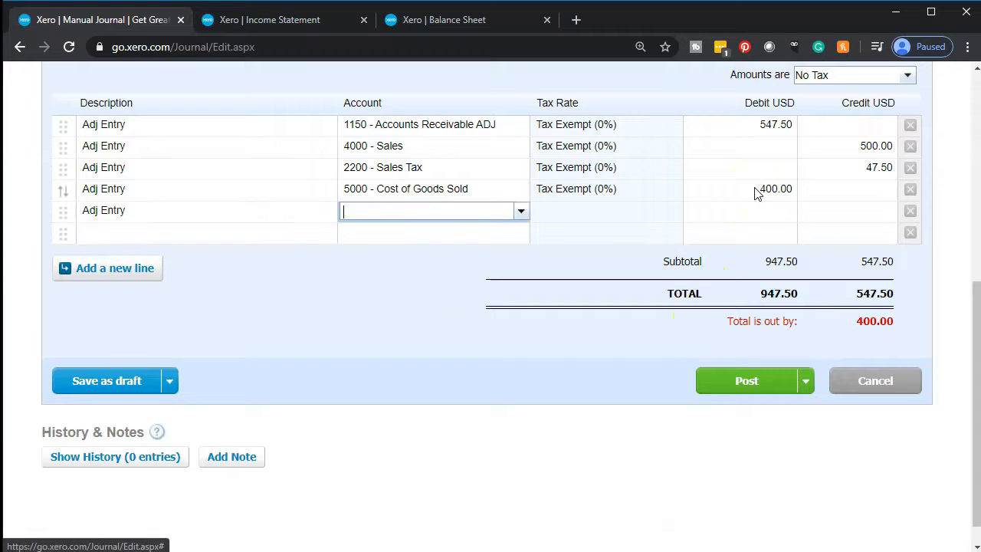
- Search the fifth journal line's account choices for an Inventory account, and clear the search
{"action": "type", "text": "Inve"}
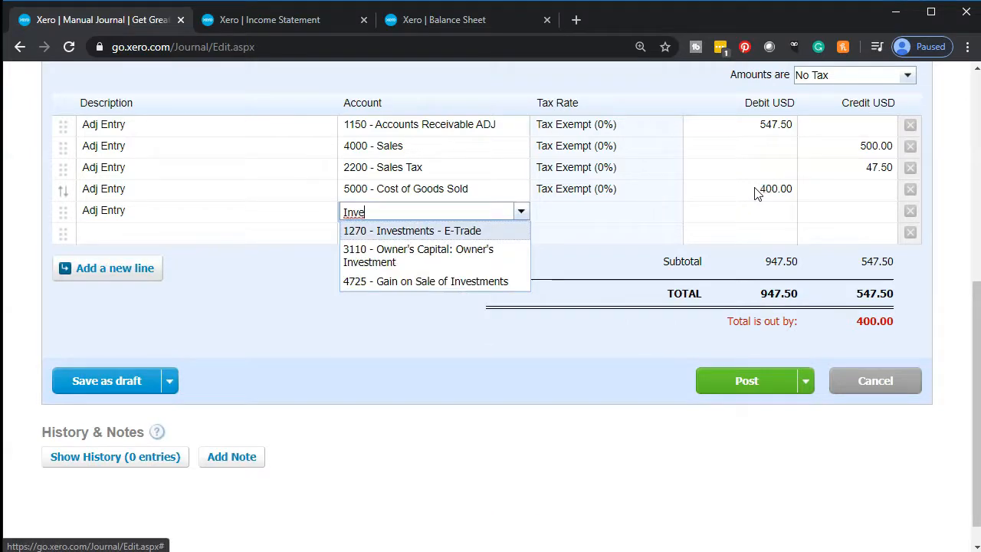
{"action": "key", "text": "BackSpace"}
{"action": "key", "text": "BackSpace"}
{"action": "key", "text": "BackSpace"}
{"action": "key", "text": "BackSpace"}
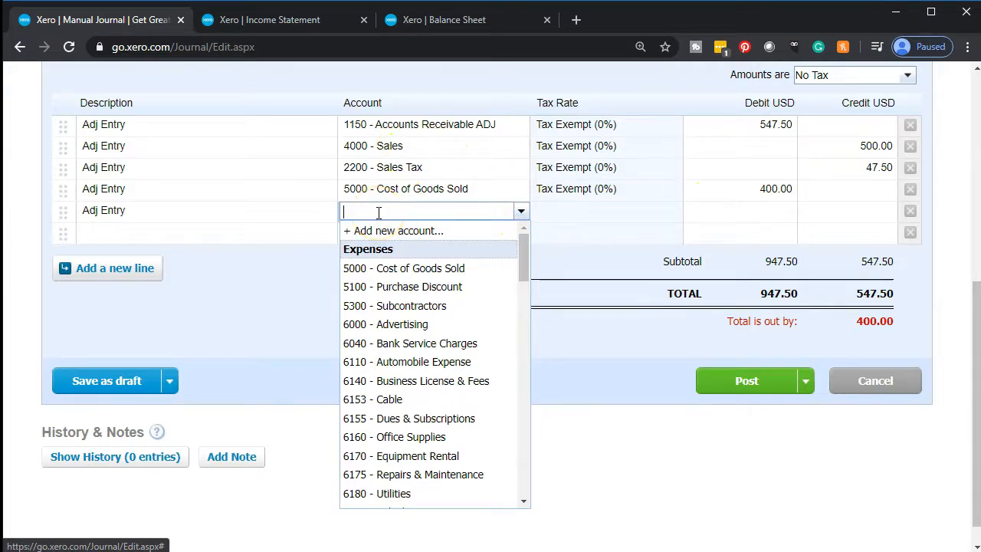
- Start a new account from the fifth journal line, with code 1155 and account type Current Asset
{"action": "left_click", "coordinate": [404, 230]}
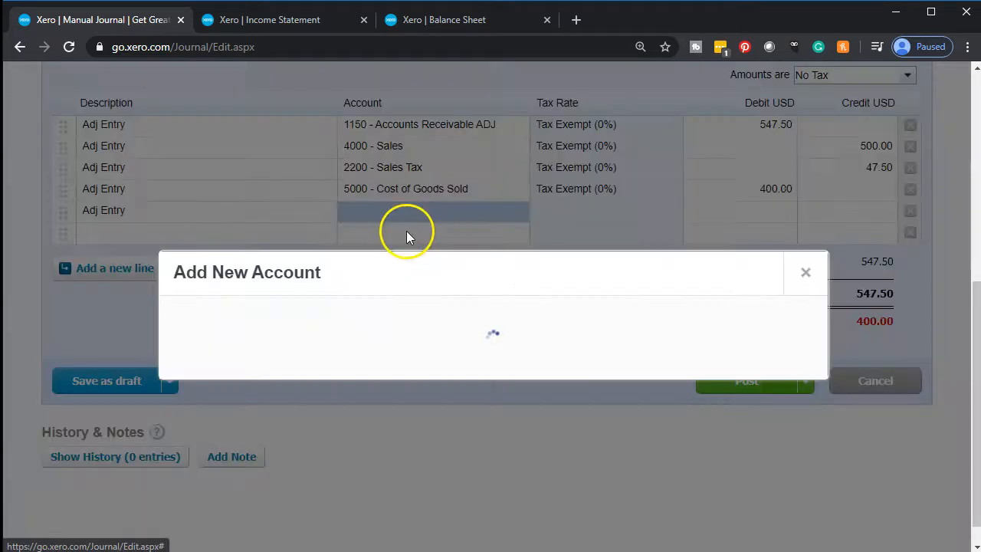
{"action": "left_click", "coordinate": [197, 136]}
{"action": "type", "text": "1155"}
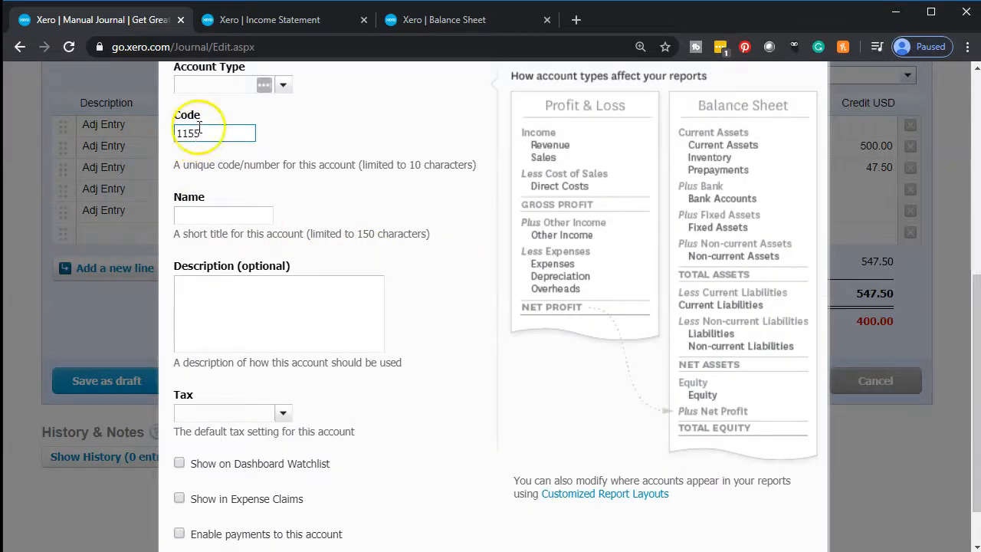
{"action": "left_click", "coordinate": [259, 84]}
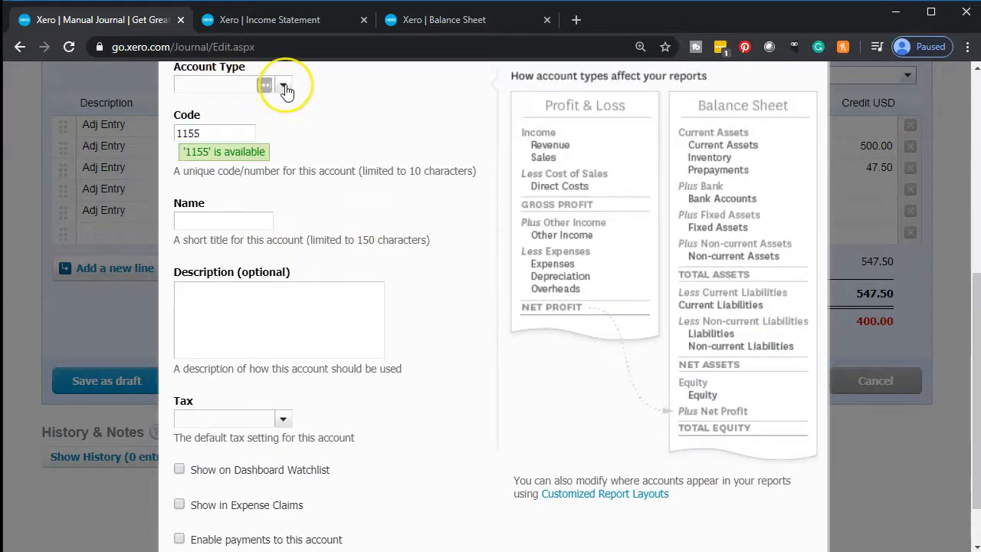
{"action": "left_click", "coordinate": [283, 87]}
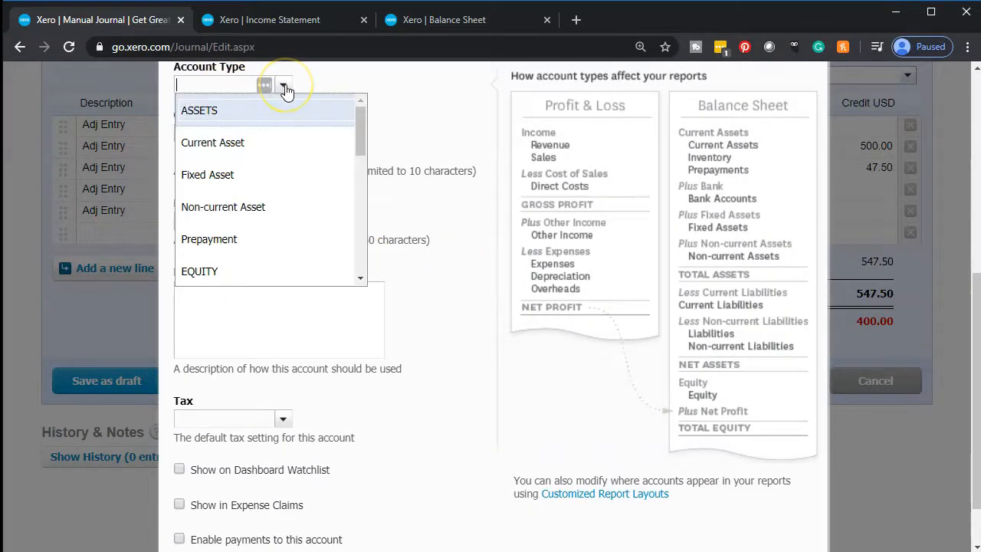
{"action": "left_click", "coordinate": [289, 144]}
- Name the new account Inventory Adj and save it for use on the fifth journal line
{"action": "left_click", "coordinate": [213, 216]}
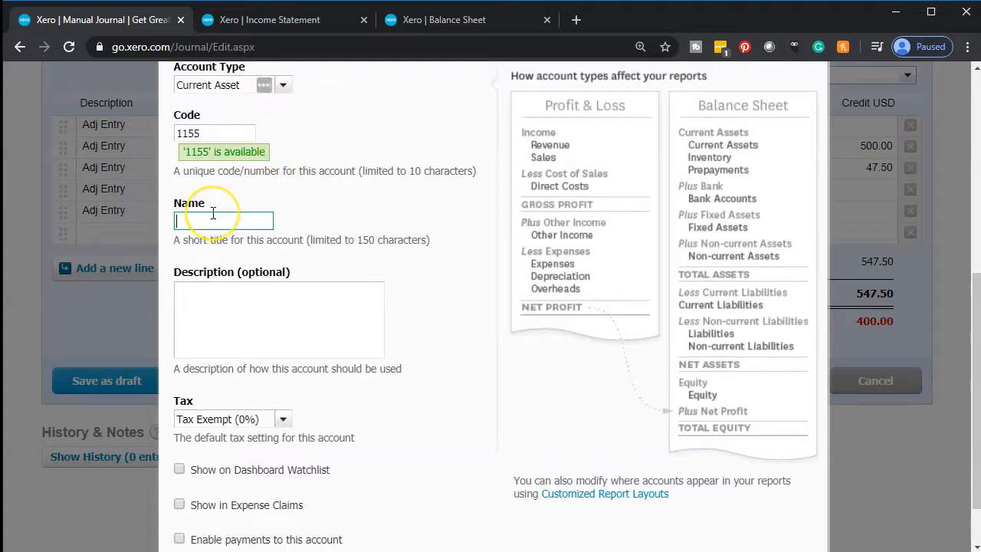
{"action": "type", "text": "Inventory Adj"}
{"action": "key", "text": "Tab"}
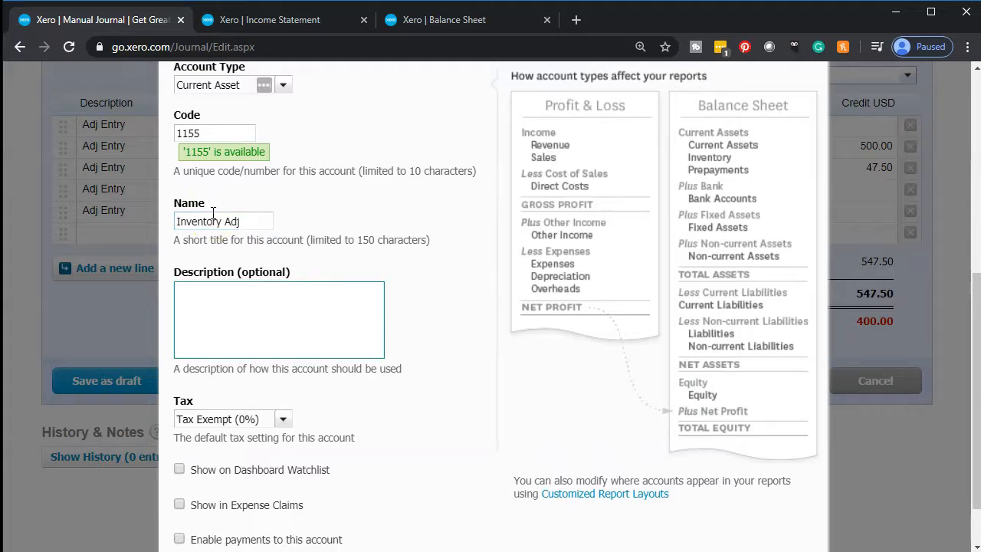
{"action": "scroll", "coordinate": [215, 218], "scroll_direction": "down", "scroll_amount": 1}
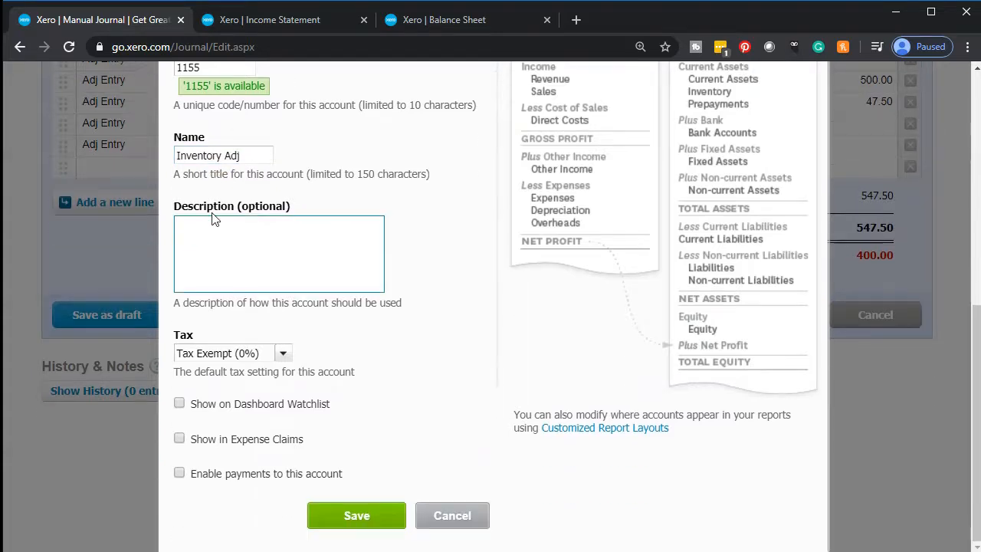
{"action": "left_click", "coordinate": [370, 518]}
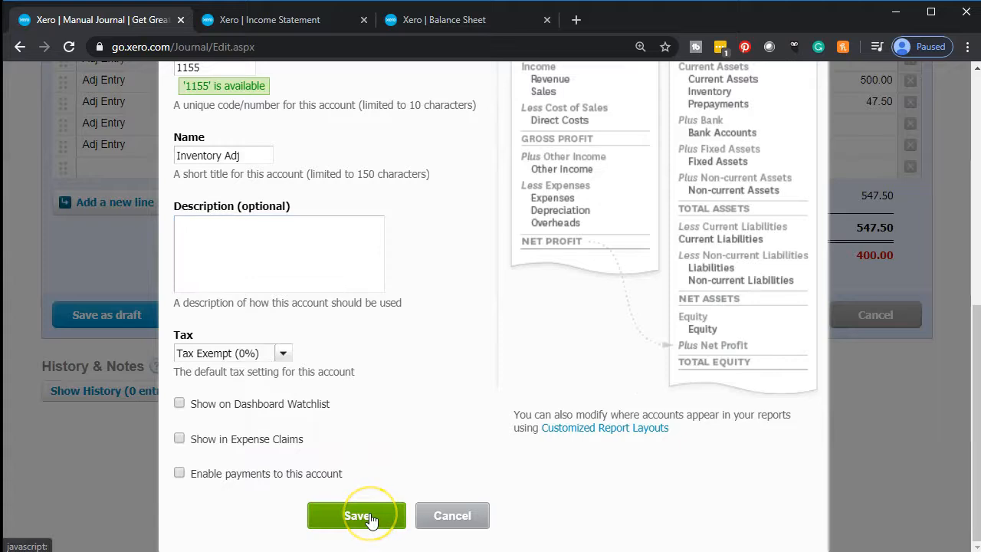
- Review the completed Feb 29, 2020 manual journal and post it
{"action": "scroll", "coordinate": [413, 427], "scroll_direction": "up", "scroll_amount": 2}
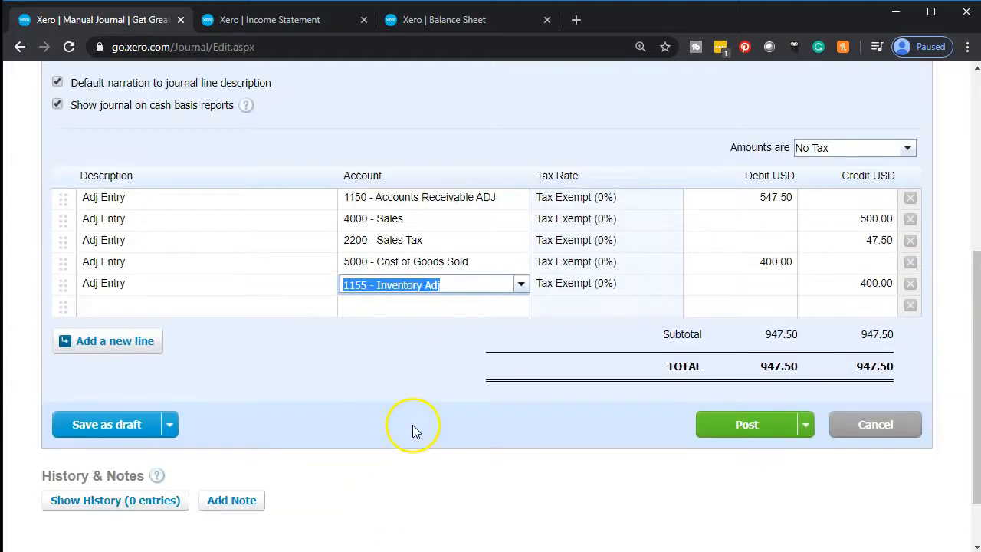
{"action": "scroll", "coordinate": [413, 429], "scroll_direction": "up", "scroll_amount": 1}
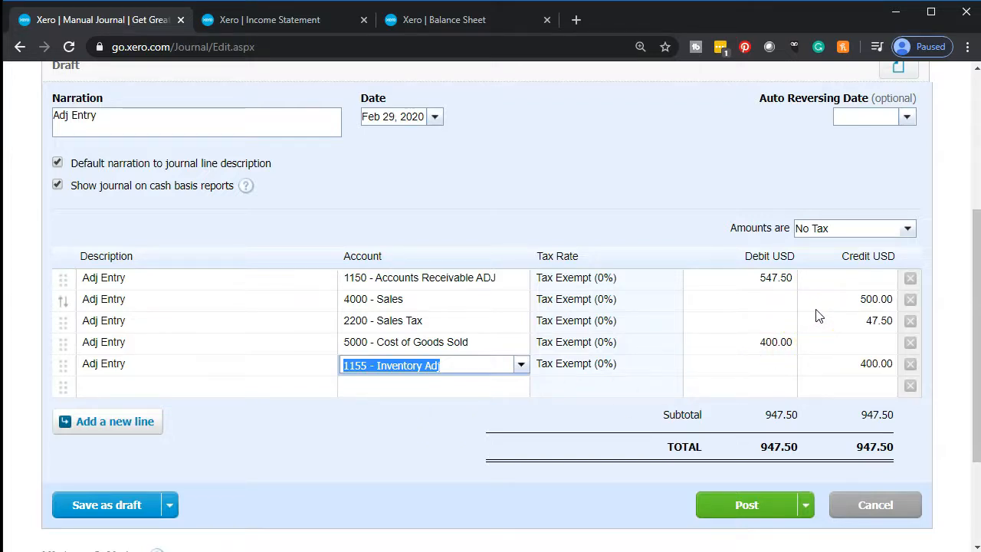
{"action": "left_click", "coordinate": [742, 506]}
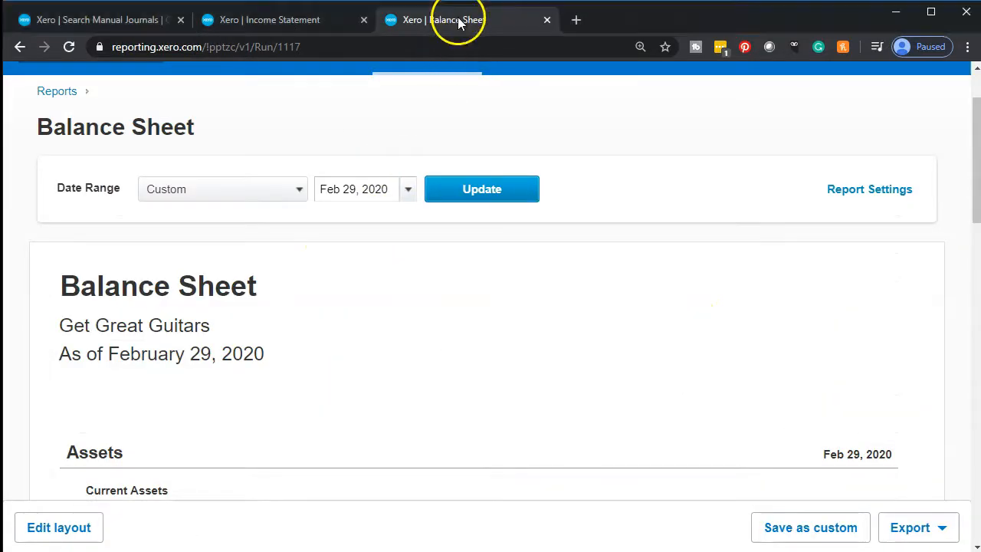
- Update the Balance Sheet as of Feb 29, 2020, and review its current assets, fixed assets and current liabilities
{"action": "left_click", "coordinate": [406, 192]}
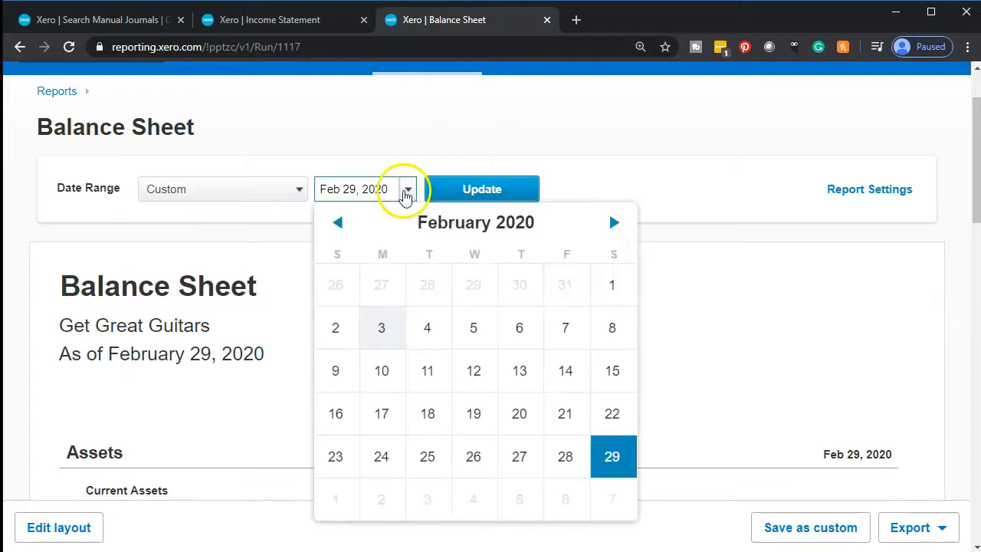
{"action": "left_click", "coordinate": [608, 457]}
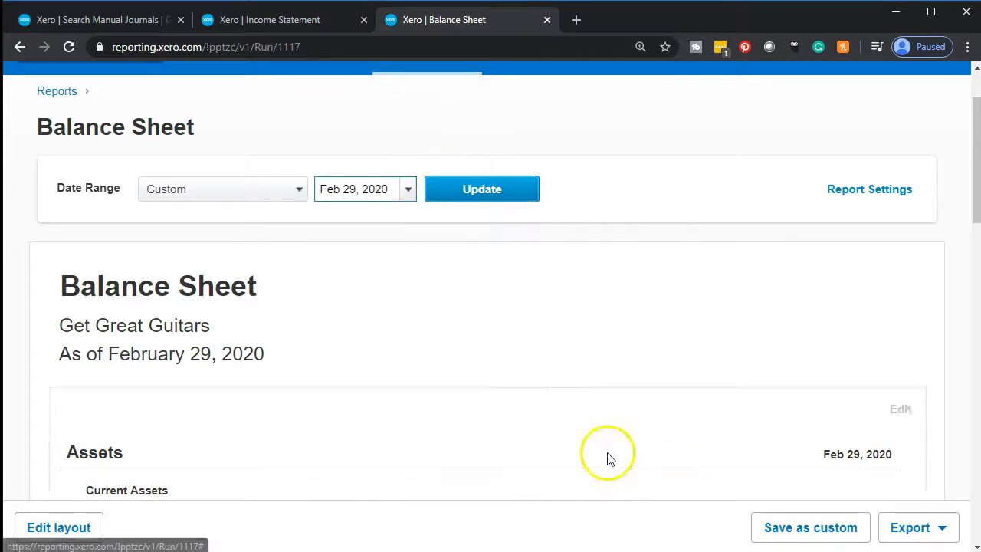
{"action": "left_click", "coordinate": [495, 197]}
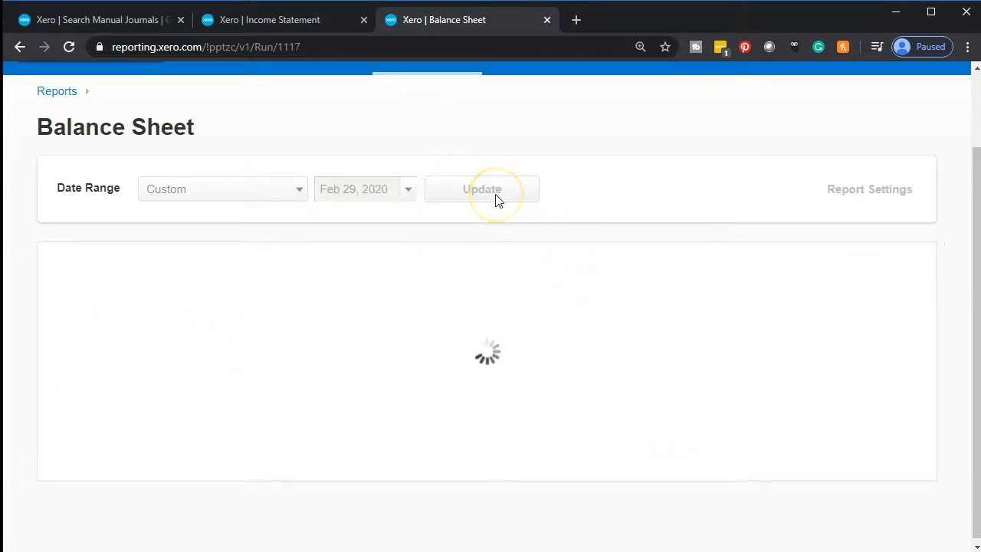
{"action": "scroll", "coordinate": [459, 284], "scroll_direction": "down", "scroll_amount": 4}
{"action": "scroll", "coordinate": [457, 292], "scroll_direction": "down", "scroll_amount": 2}
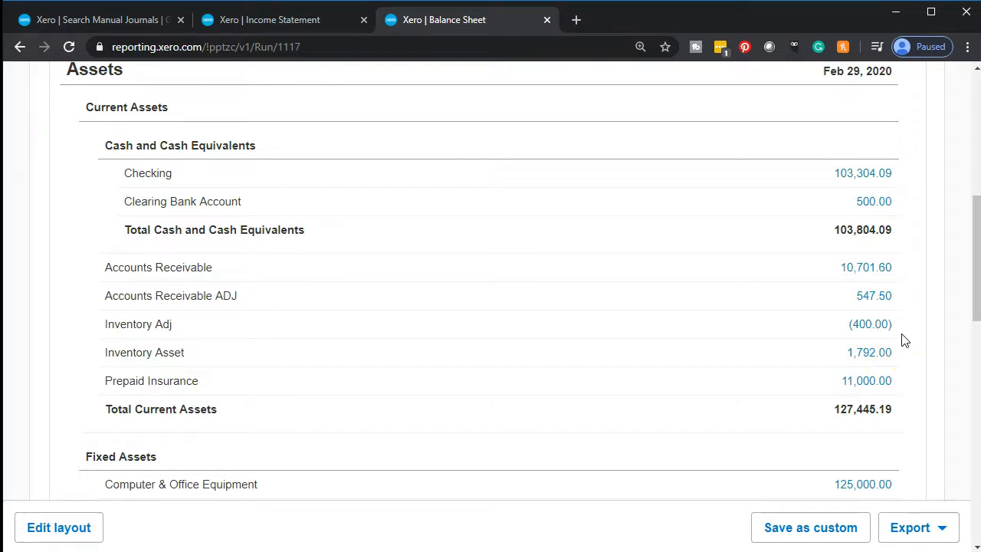
{"action": "scroll", "coordinate": [903, 340], "scroll_direction": "down", "scroll_amount": 5}
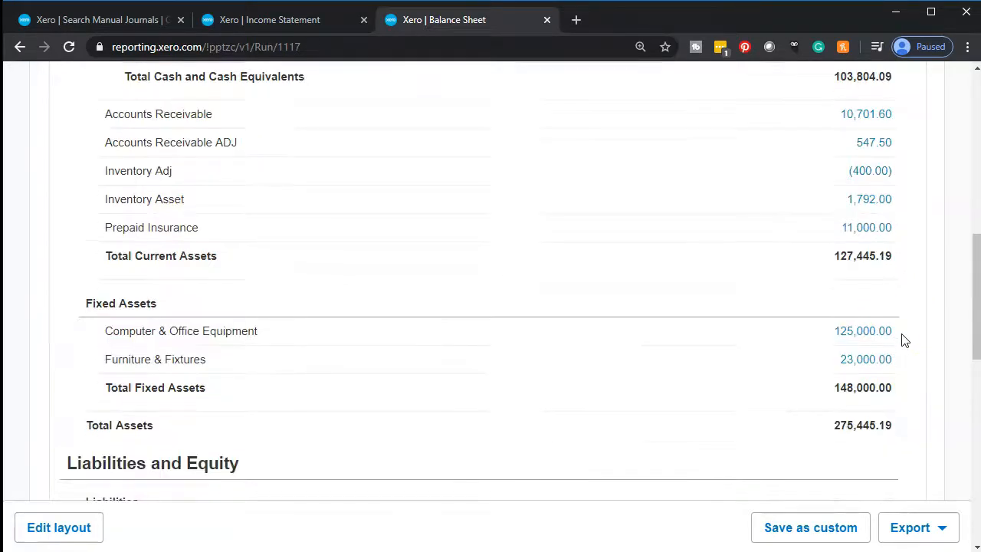
{"action": "scroll", "coordinate": [903, 340], "scroll_direction": "down", "scroll_amount": 1}
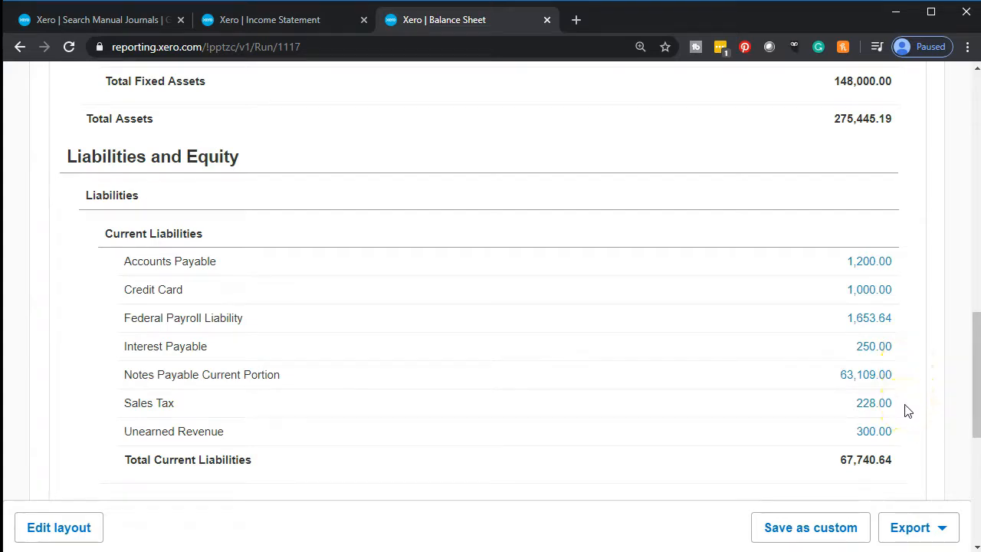
- Examine the transactions behind the Sales Tax balance for the Feb 29, 2020 manual journal, and return to the Balance Sheet
{"action": "left_click", "coordinate": [886, 404]}
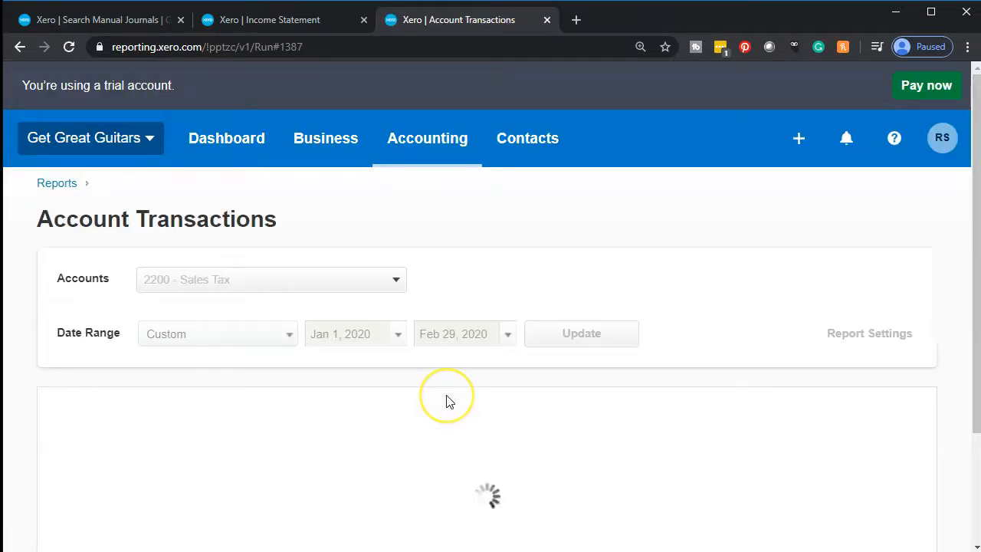
{"action": "scroll", "coordinate": [449, 401], "scroll_direction": "down", "scroll_amount": 10}
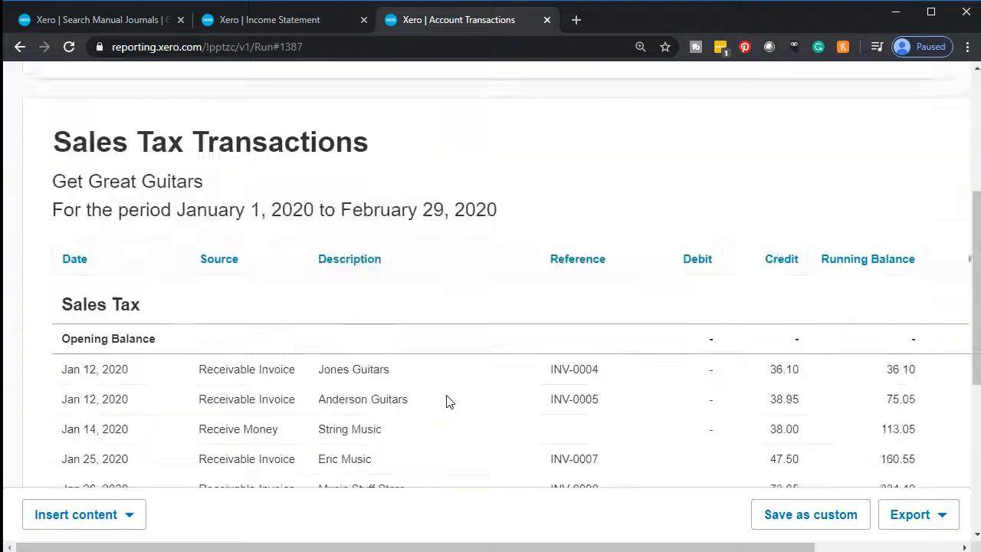
{"action": "left_click", "coordinate": [240, 340]}
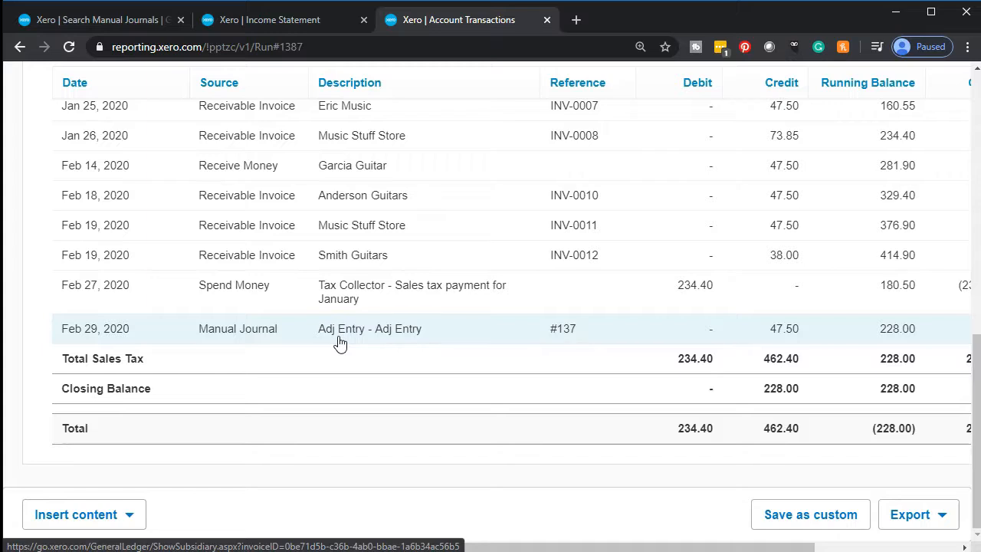
{"action": "scroll", "coordinate": [210, 271], "scroll_direction": "up", "scroll_amount": 4}
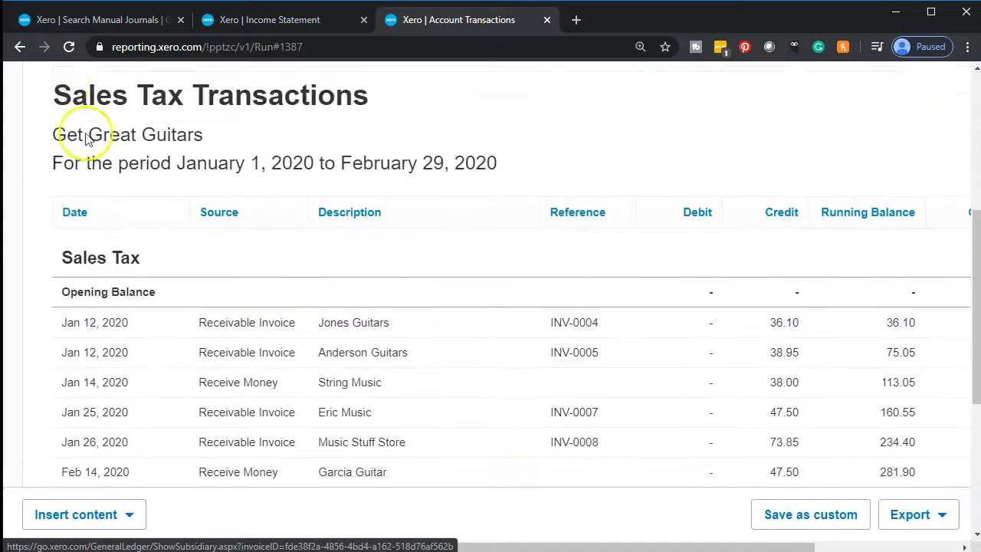
{"action": "left_click", "coordinate": [20, 47]}
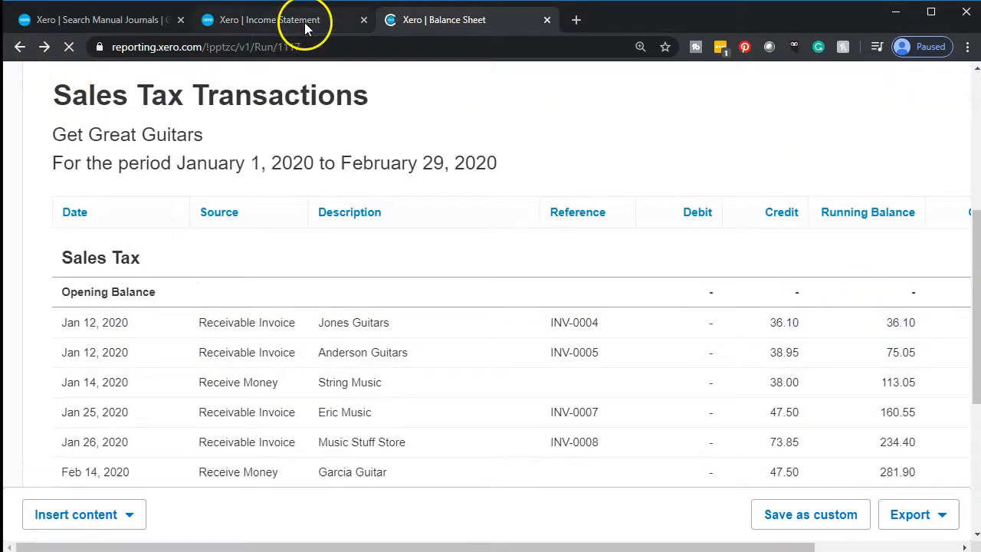
- Switch to the Income Statement report and set its start date to Feb 1, 2020
{"action": "left_click", "coordinate": [304, 22]}
{"action": "scroll", "coordinate": [314, 368], "scroll_direction": "up", "scroll_amount": 3}
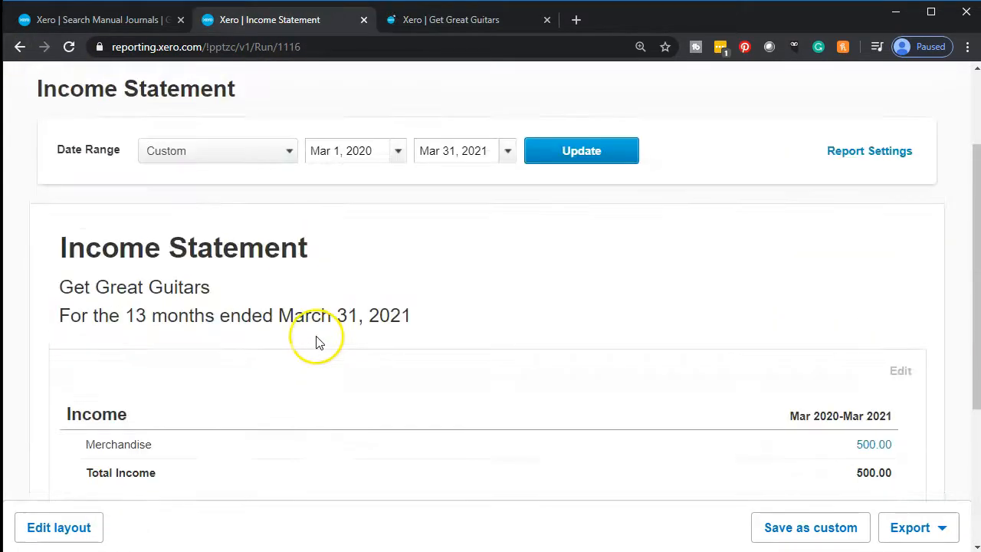
{"action": "left_click", "coordinate": [397, 153]}
{"action": "left_click", "coordinate": [331, 187]}
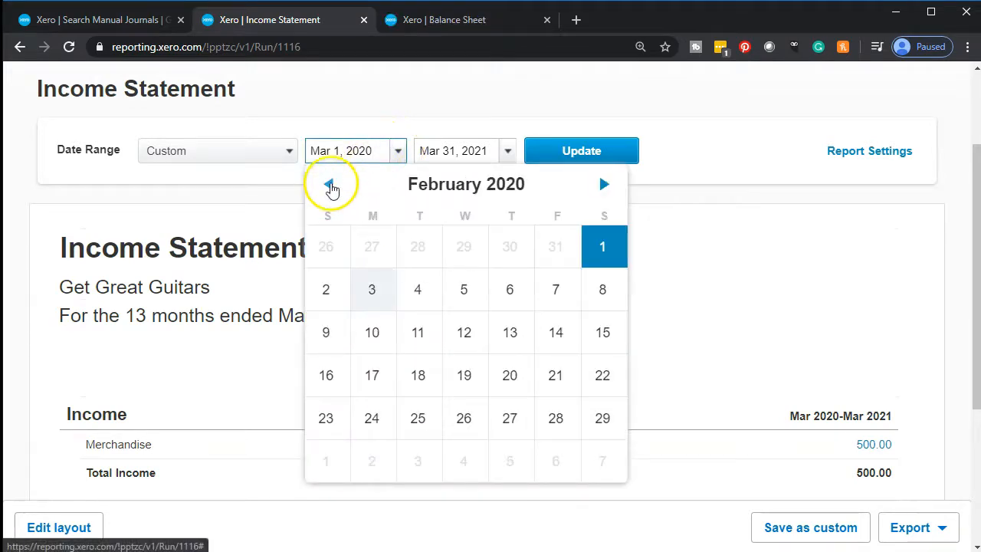
{"action": "left_click", "coordinate": [587, 244]}
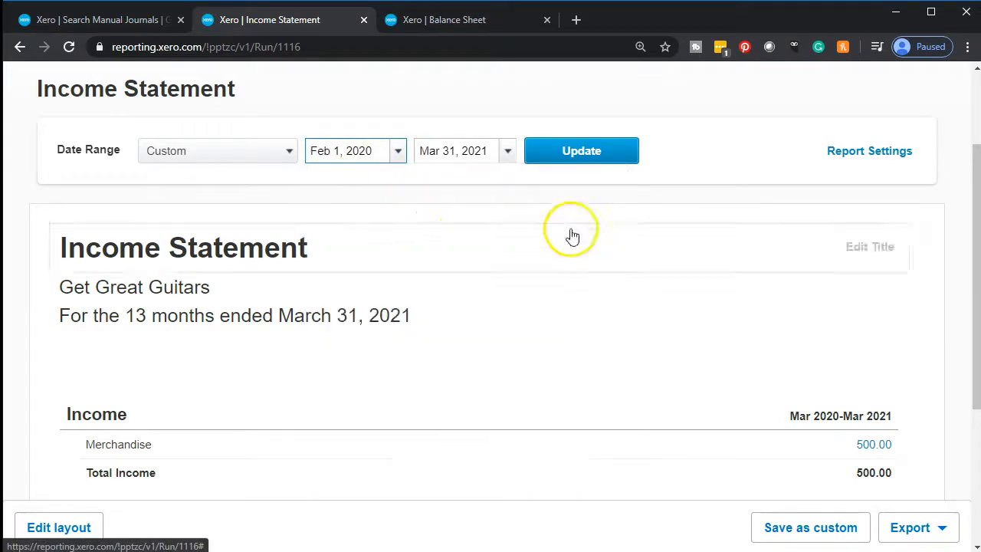
- Set the Income Statement's end date to Feb 29, 2020 and update the report
{"action": "left_click", "coordinate": [507, 152]}
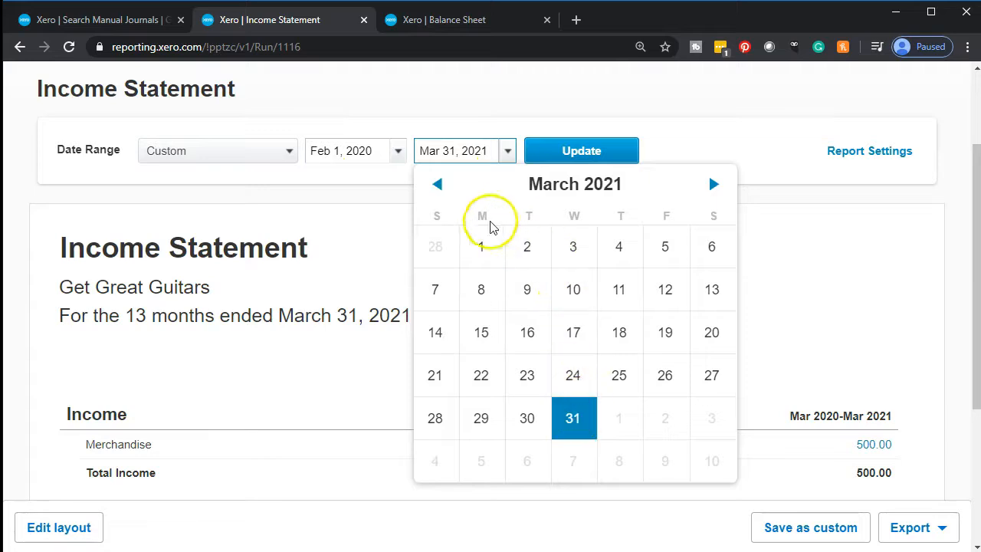
{"action": "left_click", "coordinate": [434, 249]}
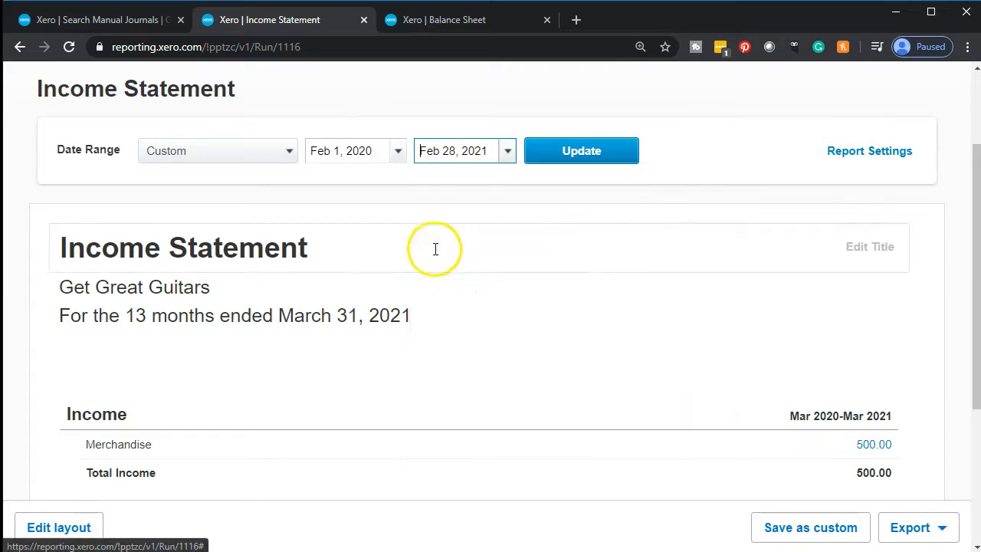
{"action": "left_click", "coordinate": [508, 151]}
{"action": "left_click", "coordinate": [449, 185]}
{"action": "left_click", "coordinate": [449, 186]}
{"action": "left_click", "coordinate": [449, 186]}
{"action": "left_click", "coordinate": [449, 185]}
{"action": "left_click", "coordinate": [437, 184]}
{"action": "left_click", "coordinate": [437, 185]}
{"action": "left_click", "coordinate": [437, 185]}
{"action": "left_click", "coordinate": [438, 185]}
{"action": "left_click", "coordinate": [438, 185]}
{"action": "left_click", "coordinate": [437, 185]}
{"action": "left_click", "coordinate": [437, 185]}
{"action": "left_click", "coordinate": [438, 184]}
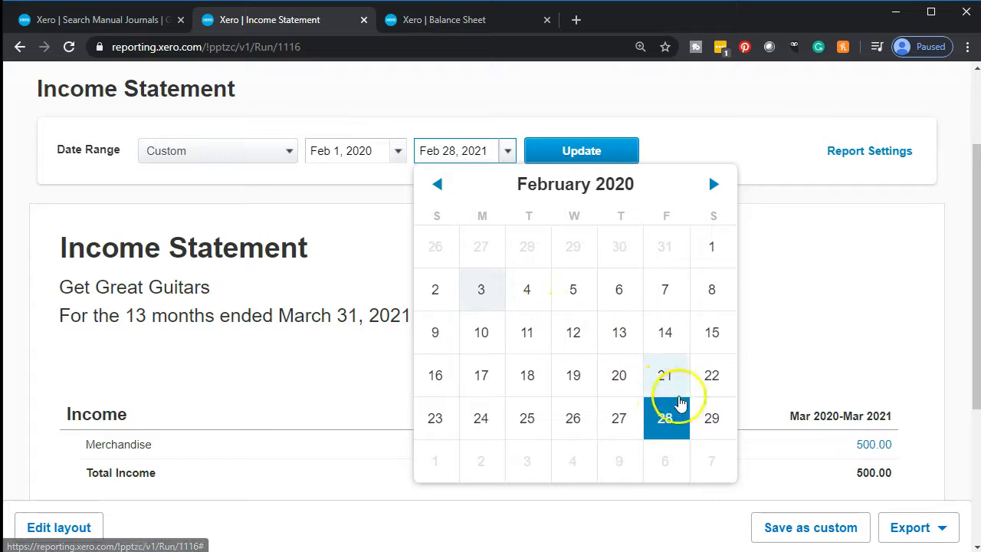
{"action": "left_click", "coordinate": [711, 417]}
{"action": "left_click", "coordinate": [591, 159]}
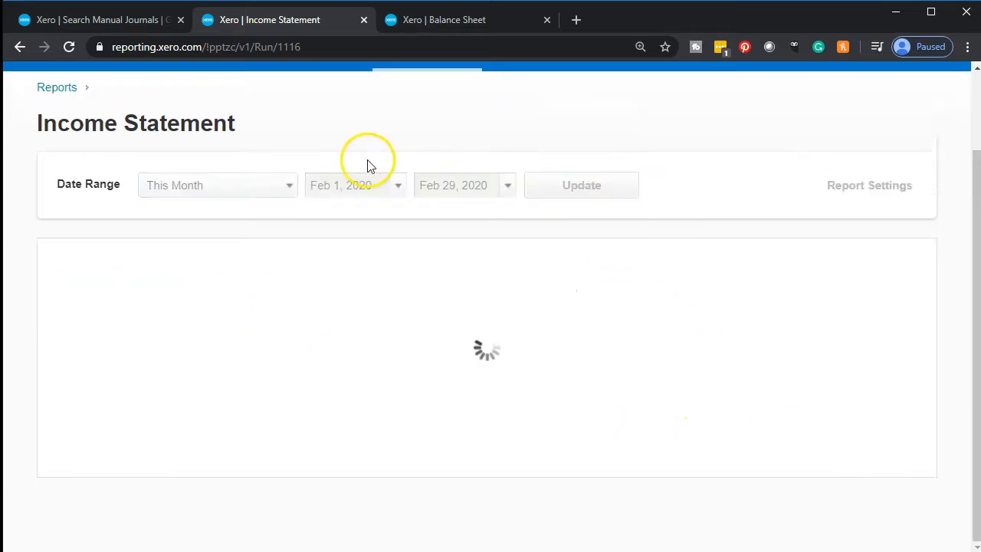
- Drill into the Income Statement's Sales amount and open the Feb 29, 2020 manual journal behind it
{"action": "scroll", "coordinate": [341, 310], "scroll_direction": "down", "scroll_amount": 3}
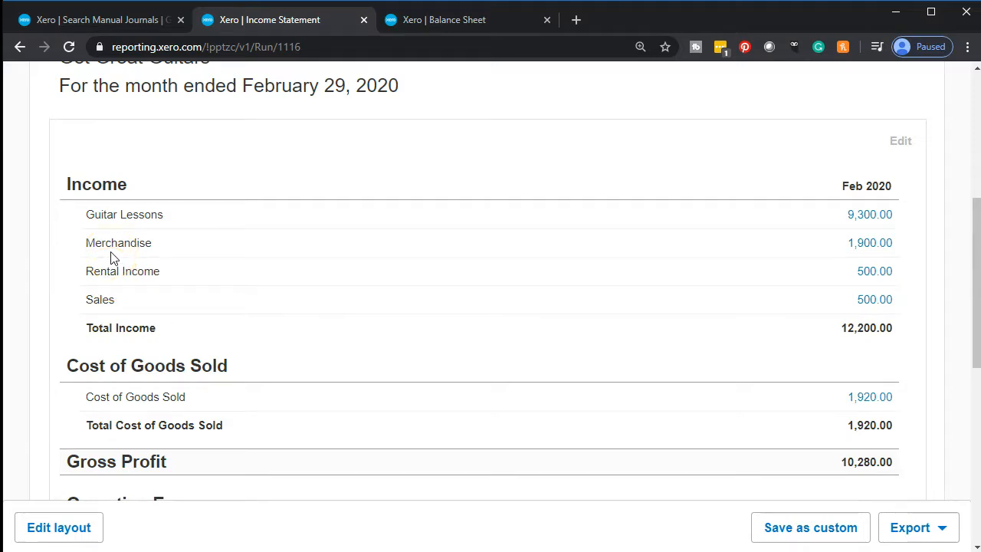
{"action": "left_click", "coordinate": [867, 309]}
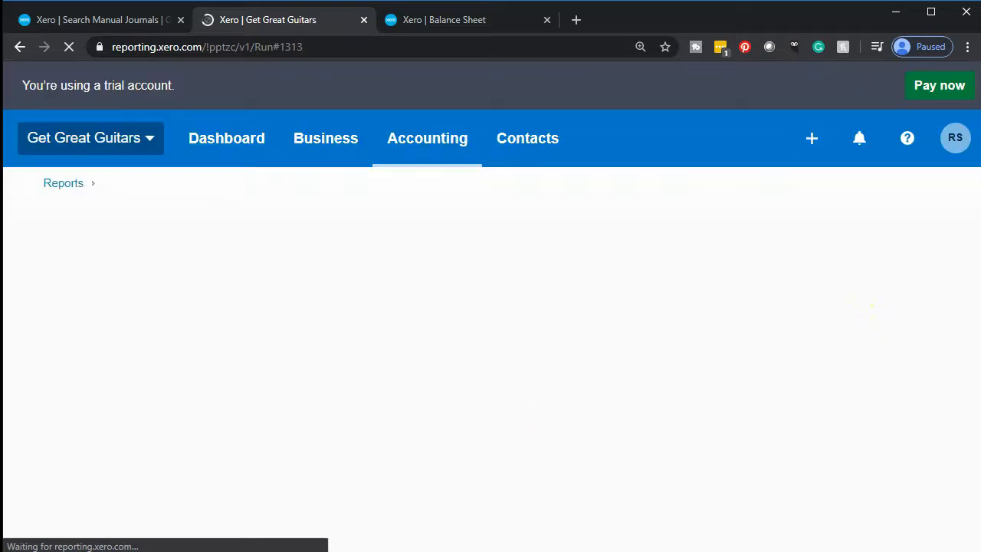
{"action": "scroll", "coordinate": [203, 403], "scroll_direction": "down", "scroll_amount": 4}
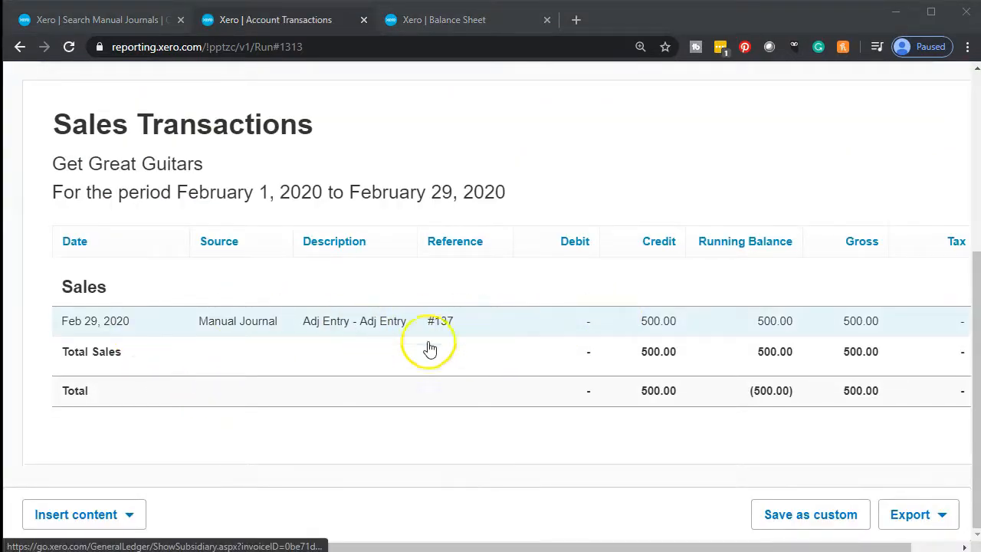
{"action": "left_click", "coordinate": [646, 330]}
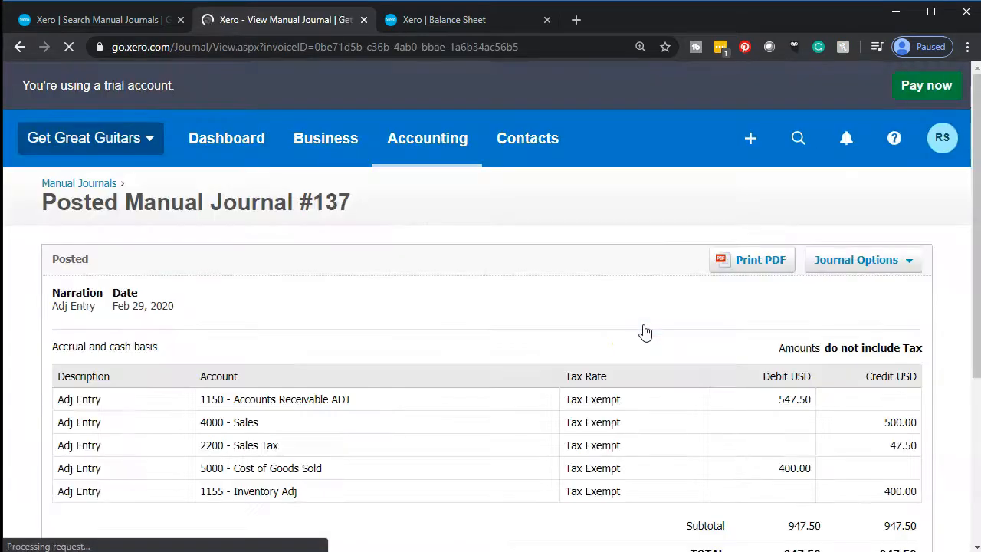
- Edit the posted manual journal, change the second line's account to 4200 - Merchandise, and post it again
{"action": "scroll", "coordinate": [646, 330], "scroll_direction": "down", "scroll_amount": 1}
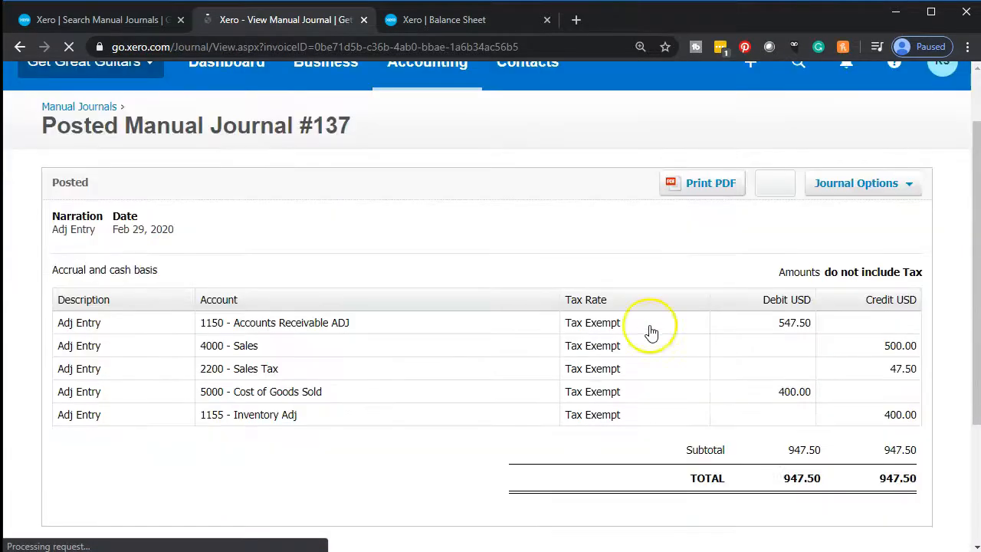
{"action": "left_click", "coordinate": [914, 188]}
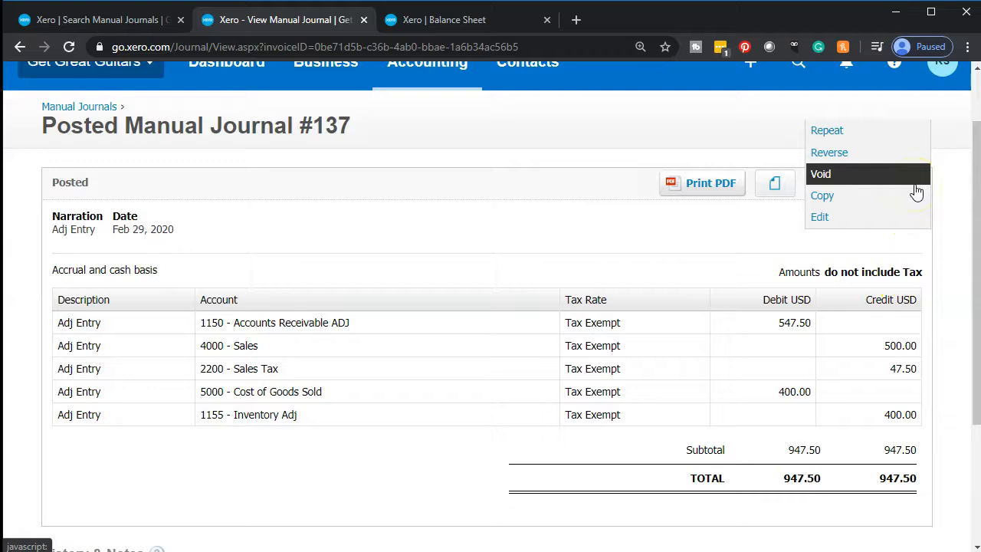
{"action": "left_click", "coordinate": [852, 216]}
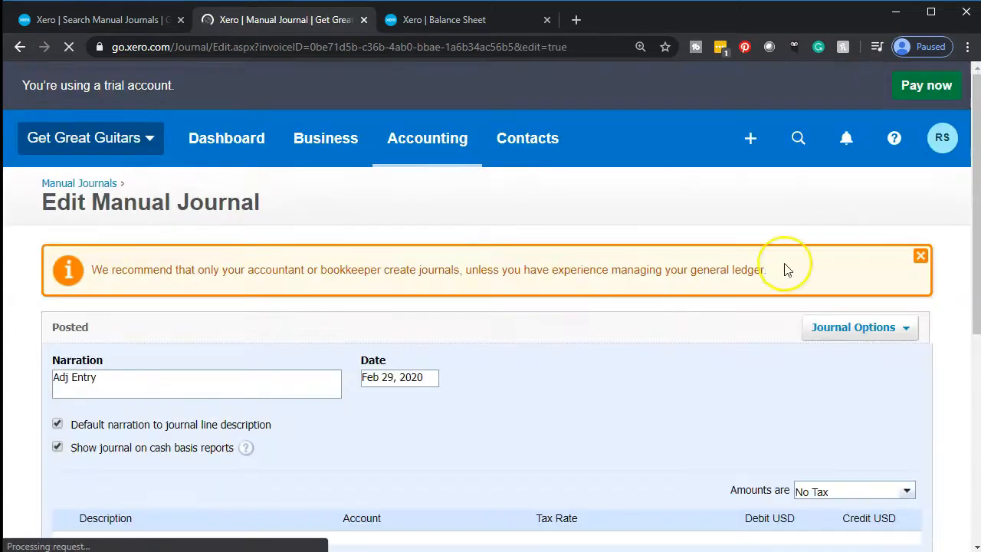
{"action": "scroll", "coordinate": [528, 357], "scroll_direction": "down", "scroll_amount": 3}
{"action": "left_click", "coordinate": [431, 335]}
{"action": "type", "text": "m"}
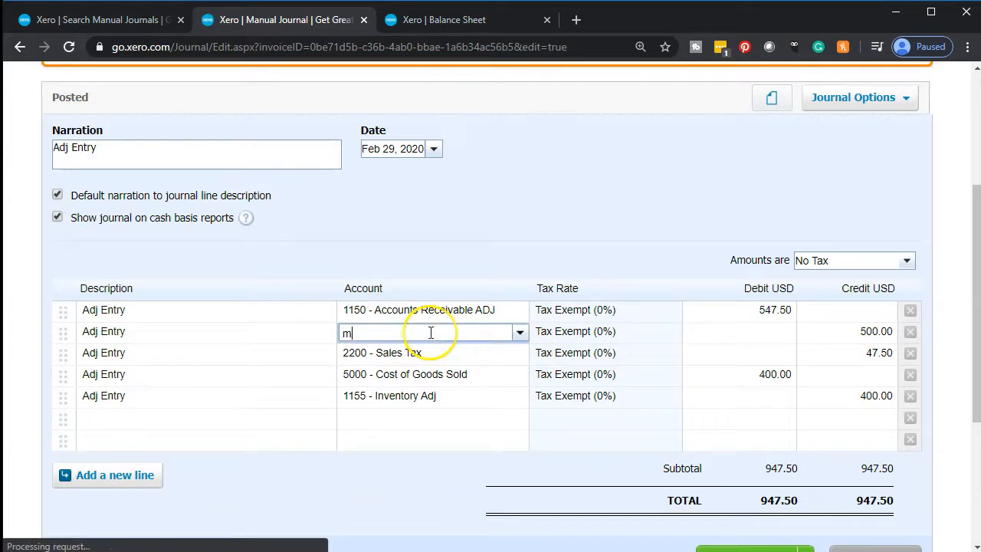
{"action": "type", "text": "er"}
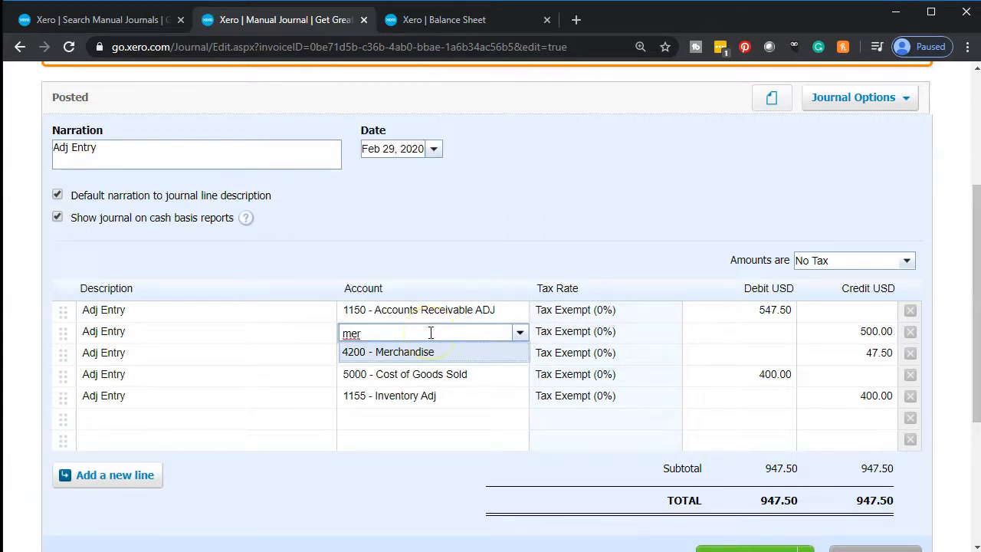
{"action": "left_click", "coordinate": [415, 352]}
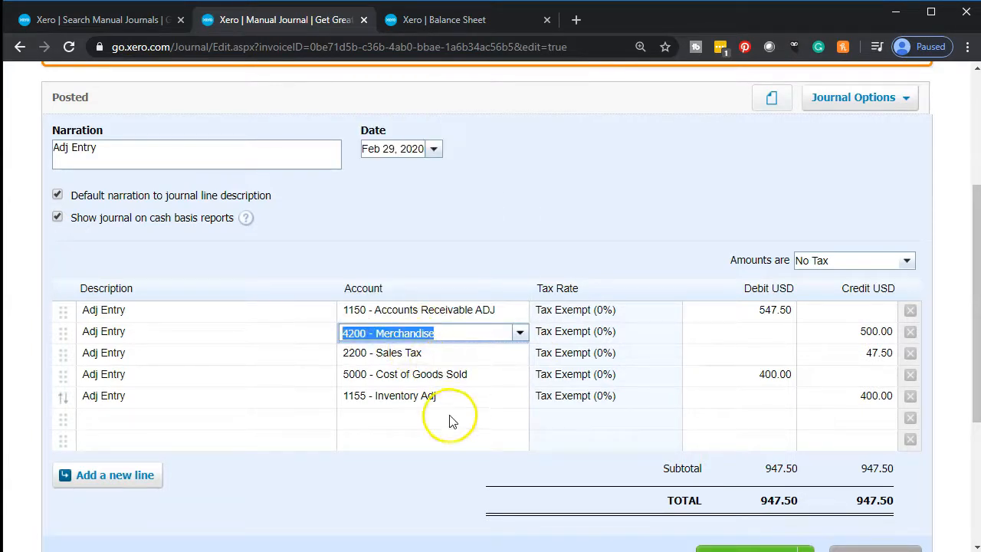
{"action": "scroll", "coordinate": [437, 469], "scroll_direction": "down", "scroll_amount": 1}
{"action": "left_click", "coordinate": [747, 479]}
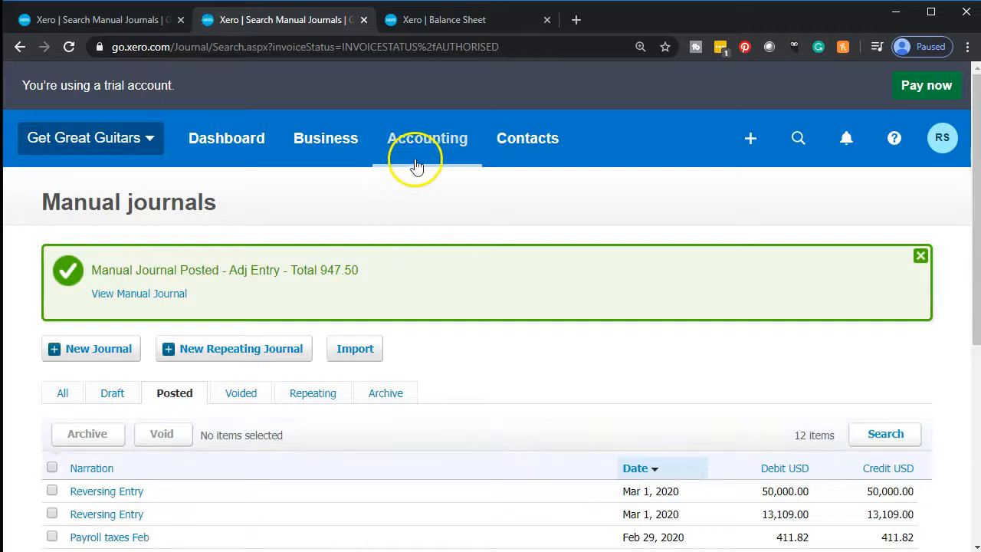
- Reopen the Income Statement report from the manual journals list
{"action": "left_click", "coordinate": [417, 138]}
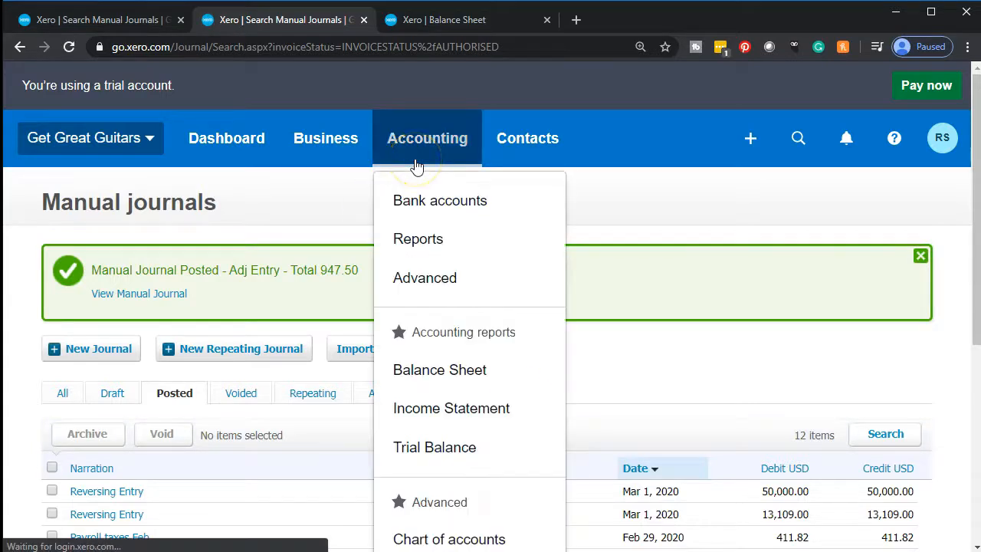
{"action": "left_click", "coordinate": [459, 391]}
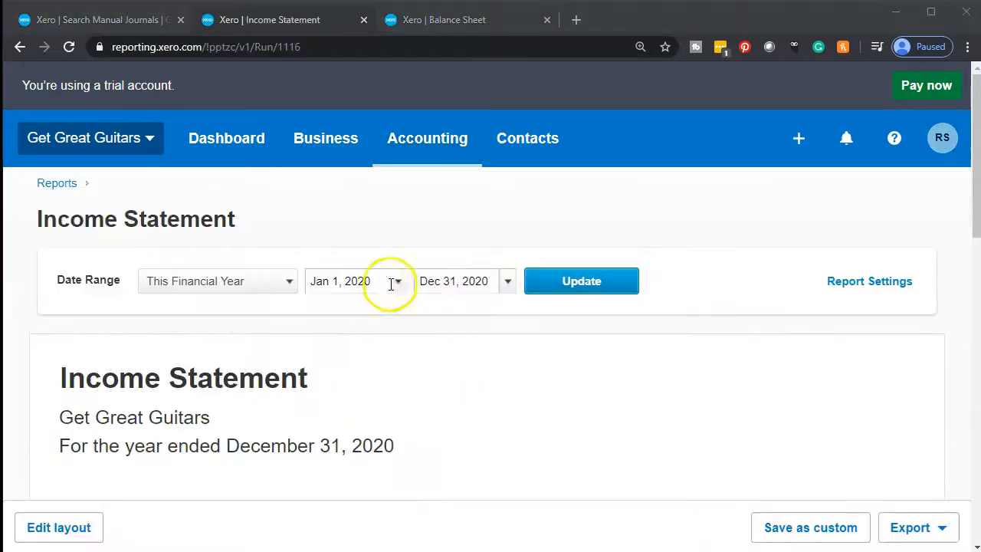
{"action": "left_click", "coordinate": [508, 283]}
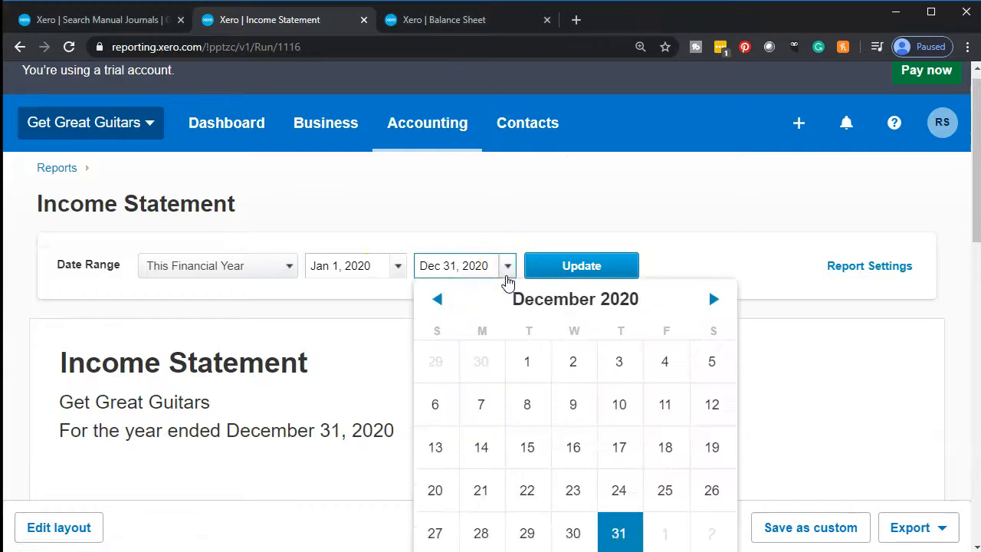
{"action": "left_click", "coordinate": [438, 300]}
{"action": "left_click", "coordinate": [439, 300]}
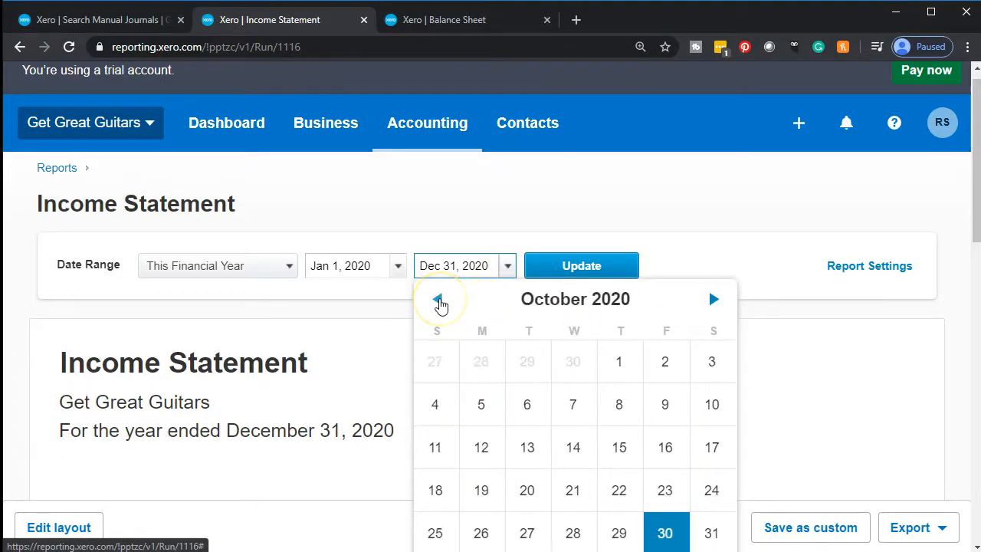
{"action": "left_click", "coordinate": [438, 300]}
{"action": "left_click", "coordinate": [438, 301]}
{"action": "scroll", "coordinate": [386, 447], "scroll_direction": "up", "scroll_amount": 2}
{"action": "scroll", "coordinate": [387, 447], "scroll_direction": "up", "scroll_amount": 1}
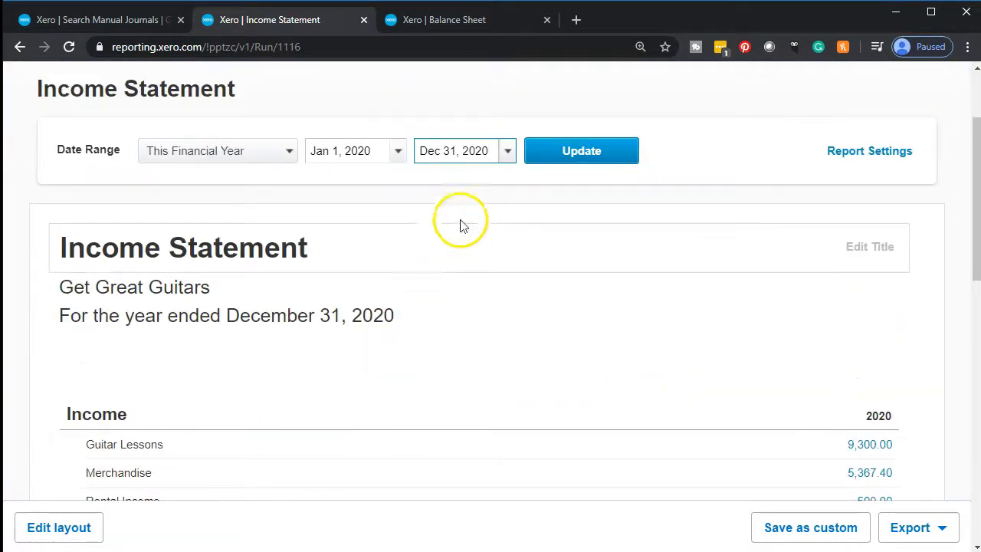
- Set the reopened Income Statement's end date to Feb 29, 2020 and update the report
{"action": "left_click", "coordinate": [506, 151]}
{"action": "left_click", "coordinate": [437, 184]}
{"action": "left_click", "coordinate": [438, 184]}
{"action": "left_click", "coordinate": [437, 184]}
{"action": "left_click", "coordinate": [438, 184]}
{"action": "left_click", "coordinate": [438, 184]}
{"action": "left_click", "coordinate": [438, 184]}
{"action": "left_click", "coordinate": [438, 184]}
{"action": "left_click", "coordinate": [437, 184]}
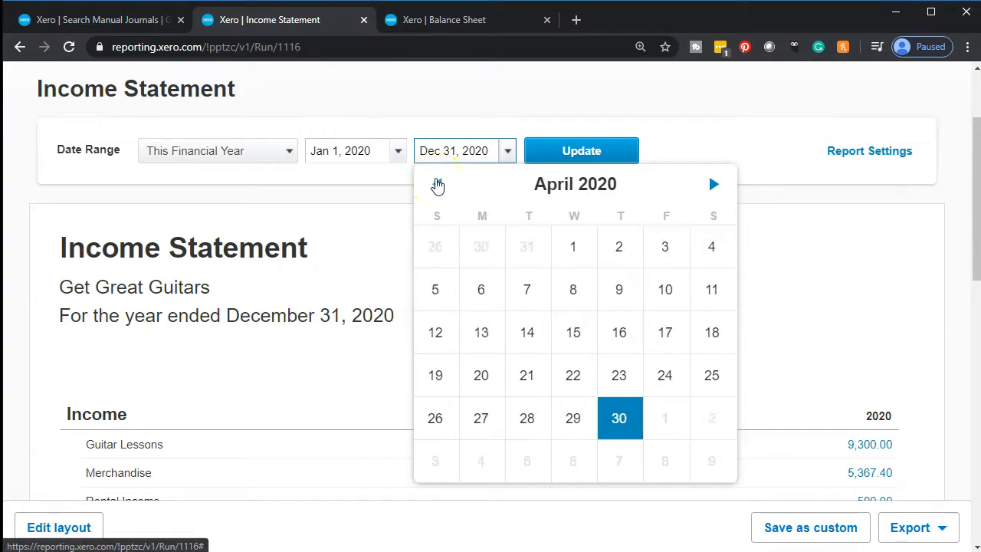
{"action": "left_click", "coordinate": [437, 184]}
{"action": "left_click", "coordinate": [437, 184]}
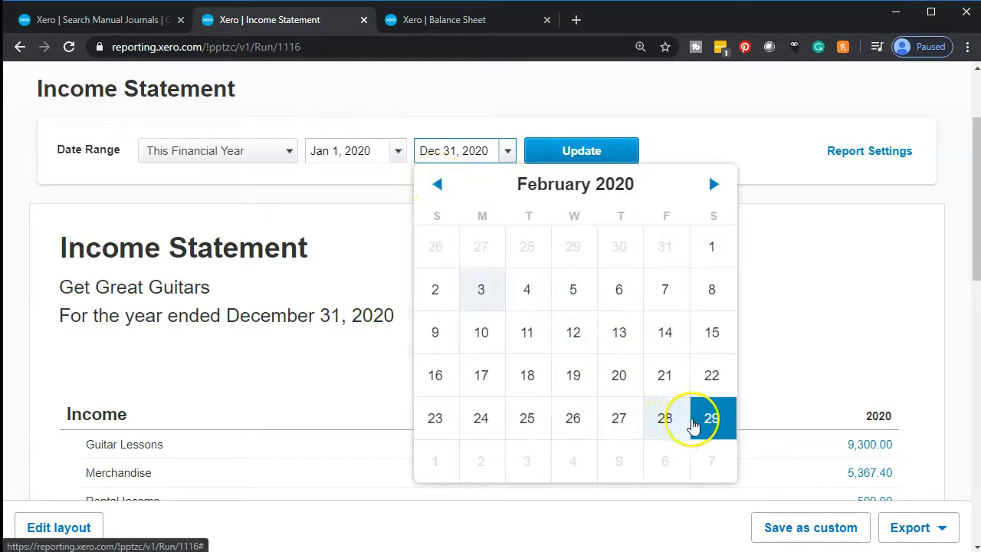
{"action": "left_click", "coordinate": [698, 410]}
{"action": "left_click", "coordinate": [595, 157]}
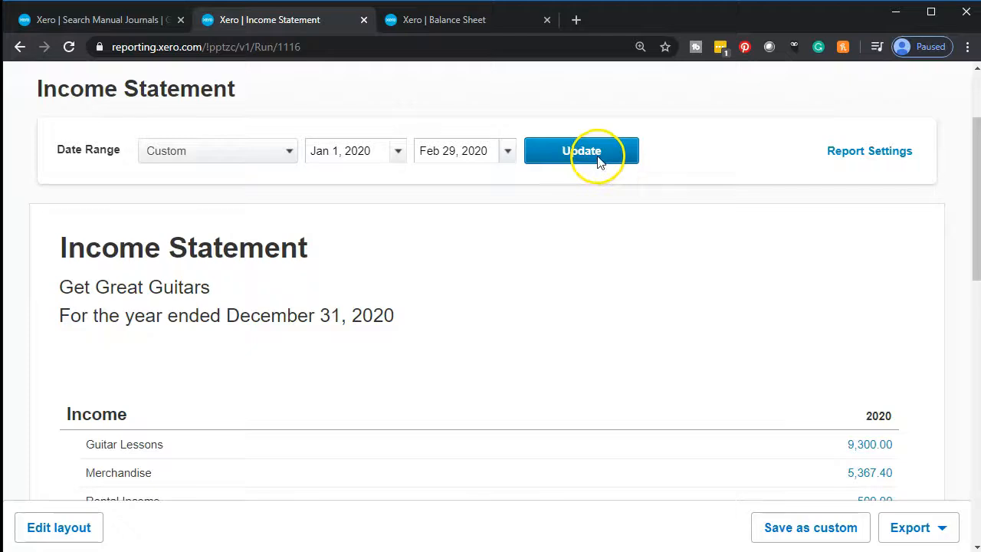
- Drill into the Income Statement's Merchandise amount, check its transactions for the adjusting entry, and return to the report
{"action": "scroll", "coordinate": [590, 280], "scroll_direction": "down", "scroll_amount": 3}
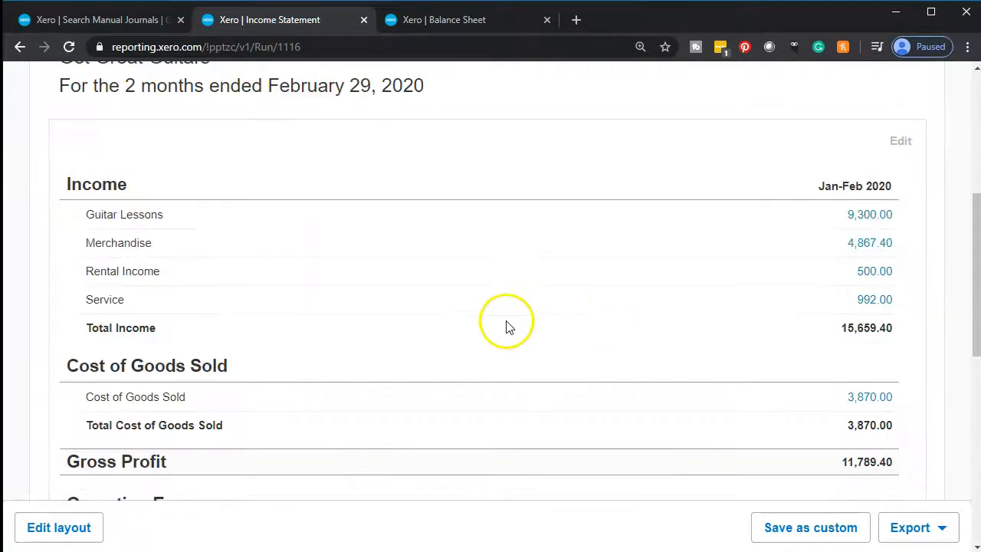
{"action": "left_click", "coordinate": [866, 244]}
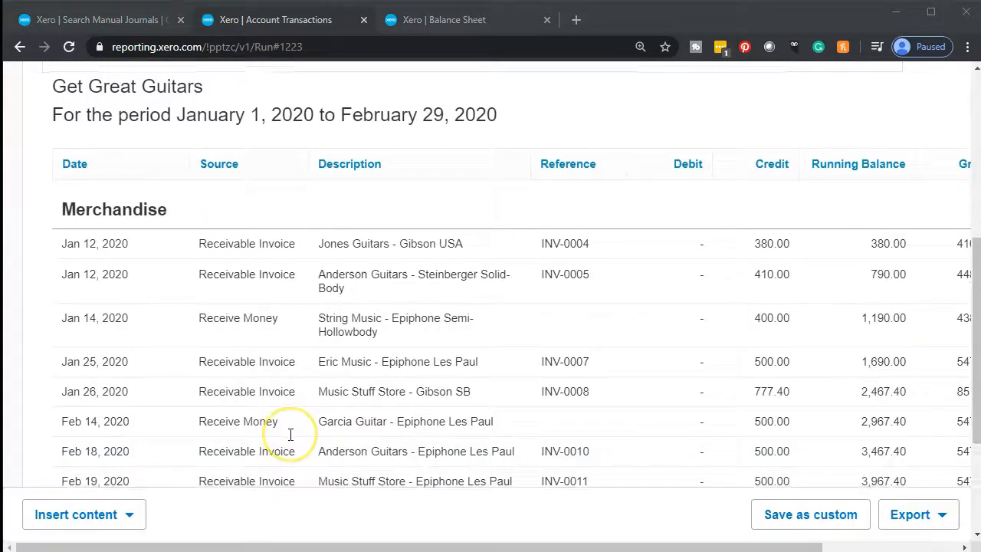
{"action": "scroll", "coordinate": [287, 436], "scroll_direction": "down", "scroll_amount": 3}
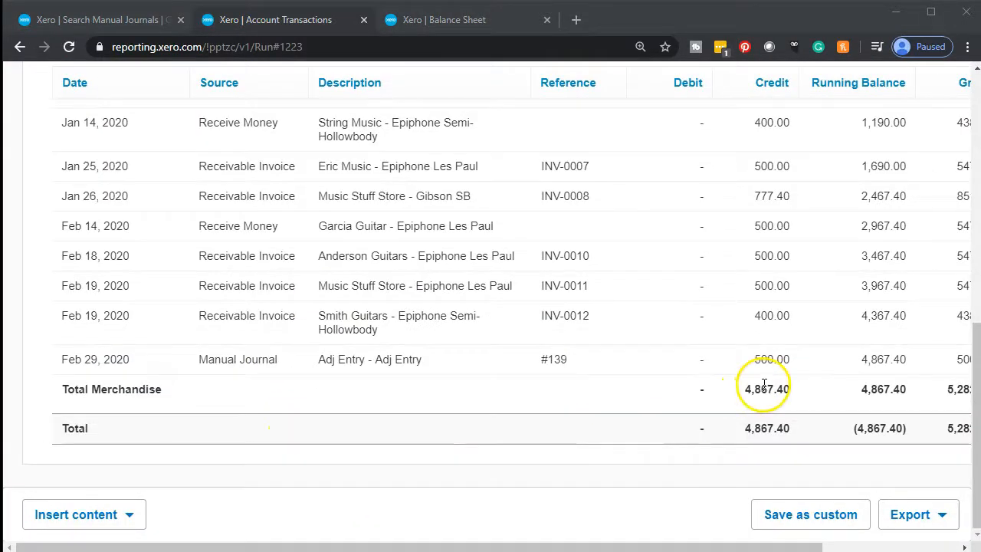
{"action": "left_click", "coordinate": [21, 52]}
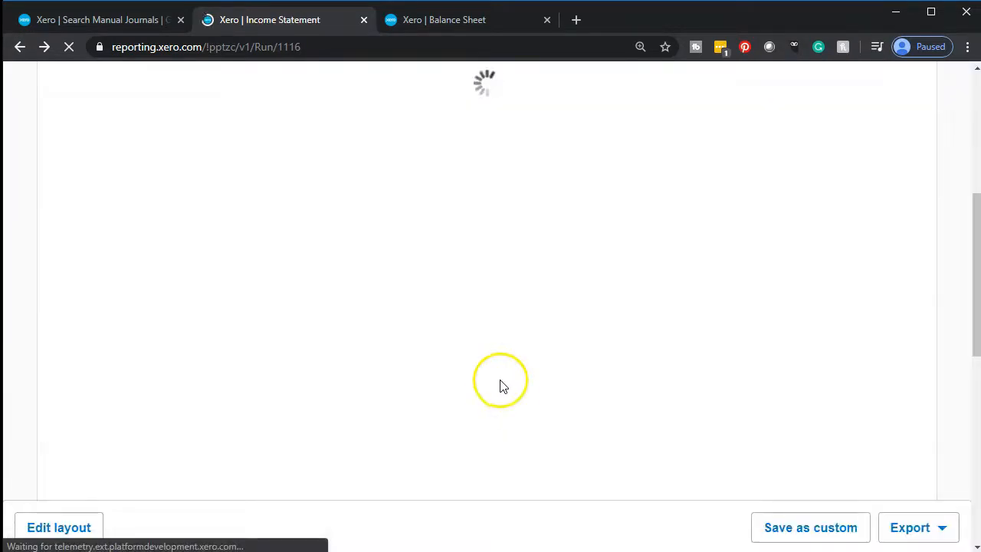
- Drill into the Income Statement's Cost of Goods Sold amount and check its transactions for the adjusting entry
{"action": "scroll", "coordinate": [435, 376], "scroll_direction": "down", "scroll_amount": 1}
{"action": "scroll", "coordinate": [435, 376], "scroll_direction": "down", "scroll_amount": 2}
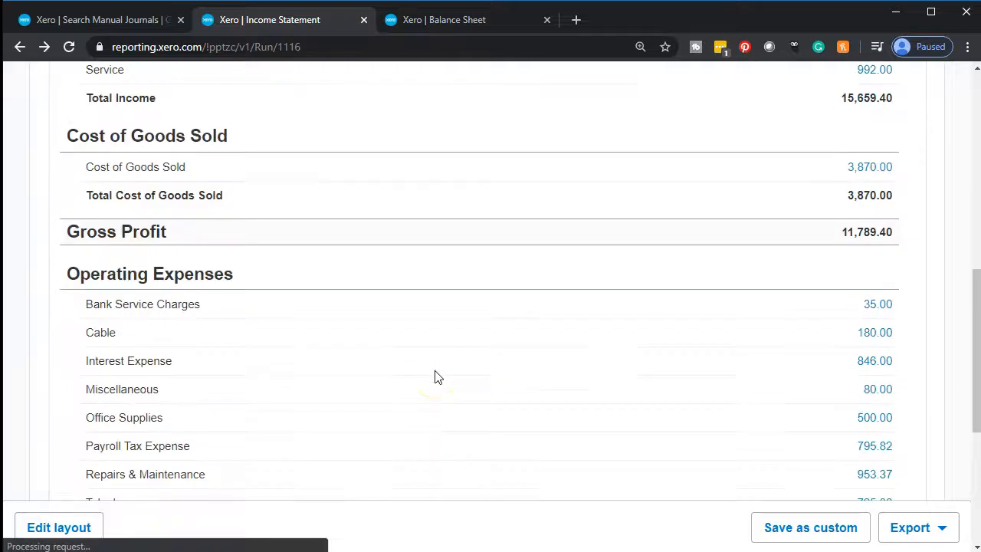
{"action": "left_click", "coordinate": [867, 171]}
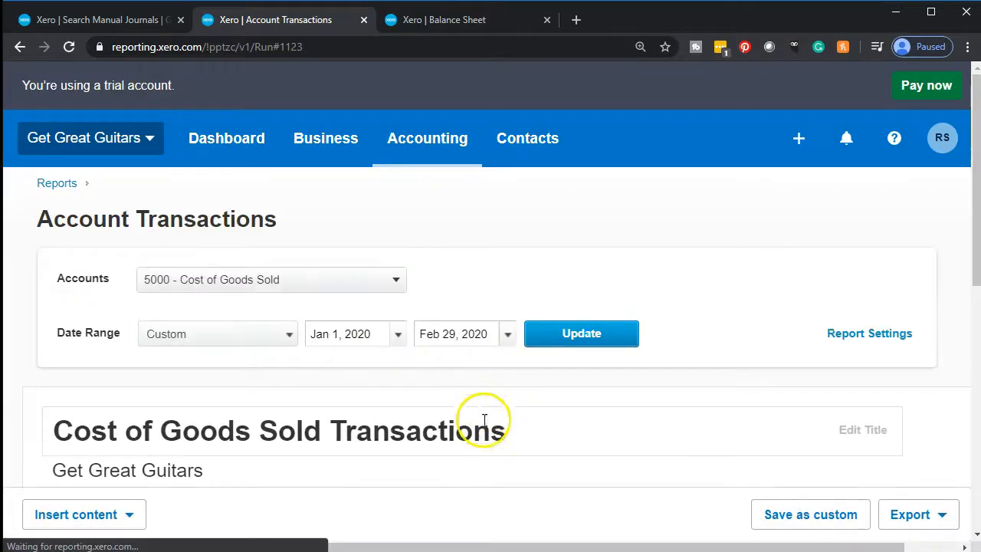
{"action": "scroll", "coordinate": [361, 471], "scroll_direction": "down", "scroll_amount": 5}
{"action": "scroll", "coordinate": [334, 481], "scroll_direction": "down", "scroll_amount": 2}
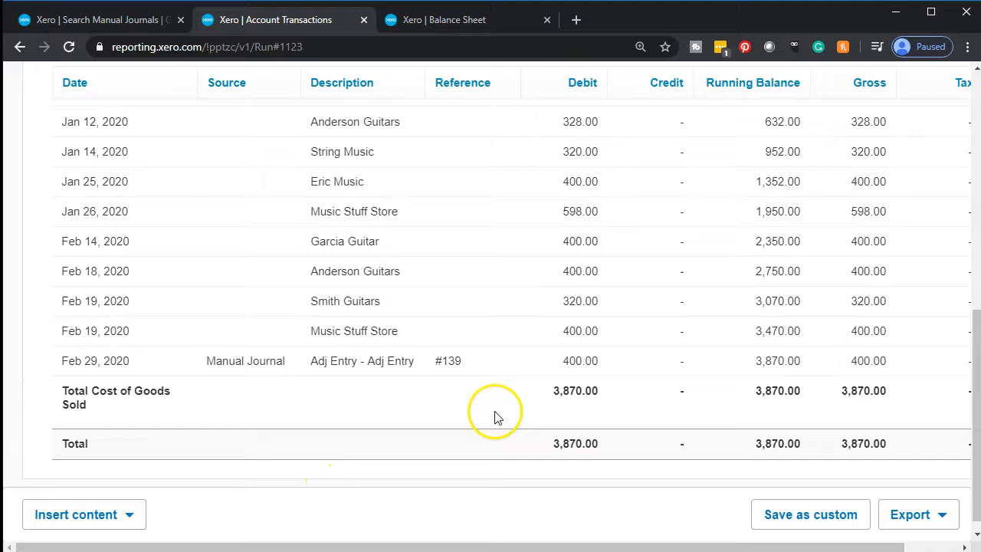
- Extend the Cost of Goods Sold transactions to Mar 31, 2020, compare the February and March entries, and return to the Income Statement
{"action": "scroll", "coordinate": [563, 379], "scroll_direction": "up", "scroll_amount": 6}
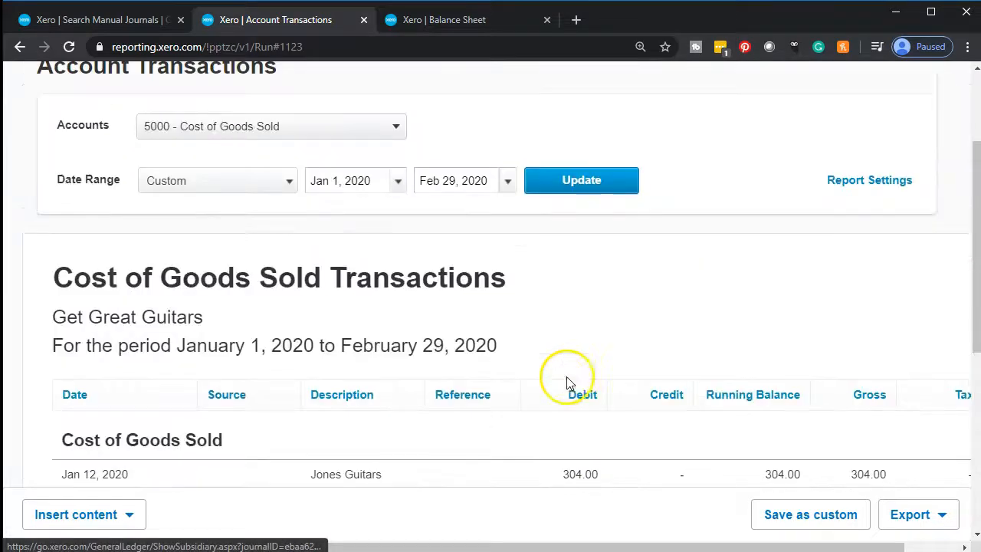
{"action": "left_click", "coordinate": [511, 180]}
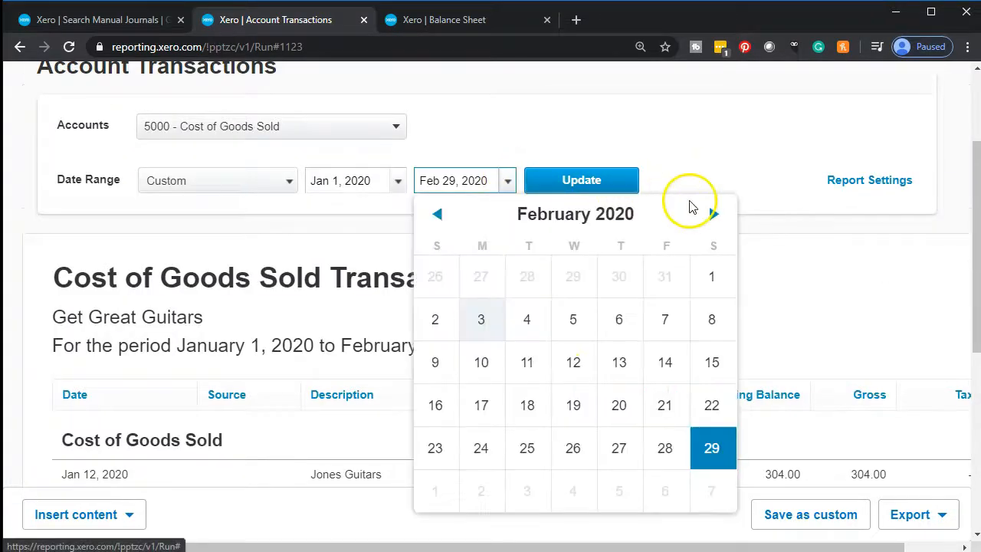
{"action": "left_click", "coordinate": [711, 215]}
{"action": "left_click", "coordinate": [536, 456]}
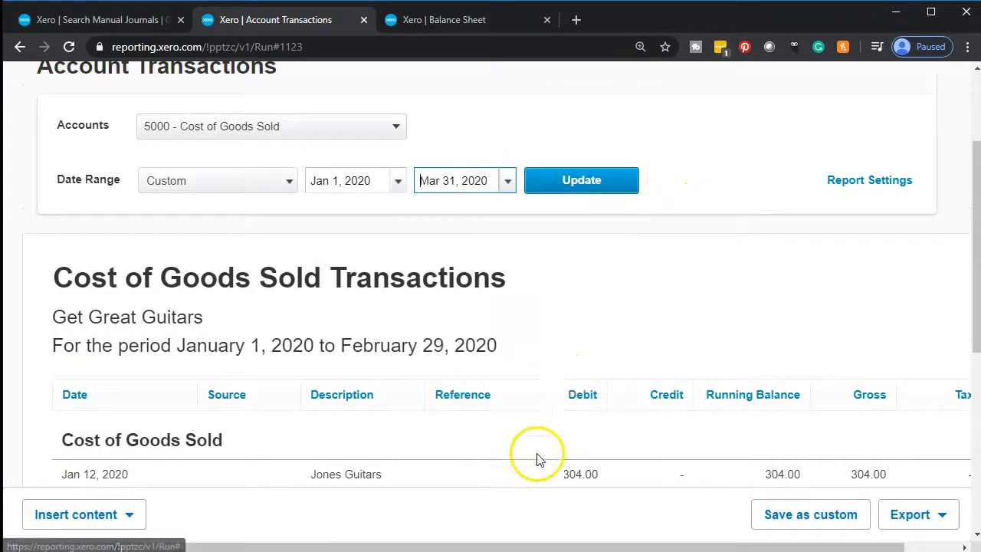
{"action": "left_click", "coordinate": [581, 184]}
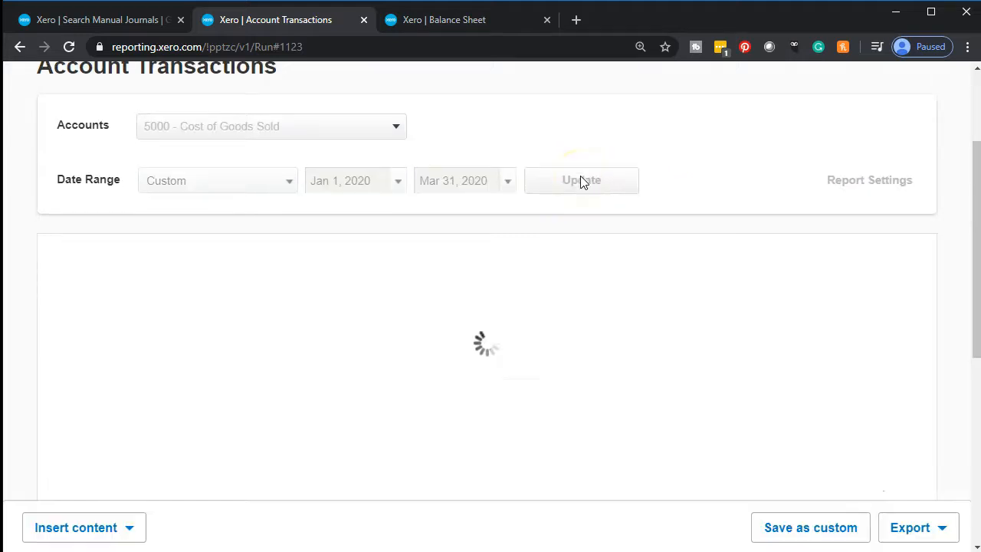
{"action": "scroll", "coordinate": [610, 310], "scroll_direction": "down", "scroll_amount": 5}
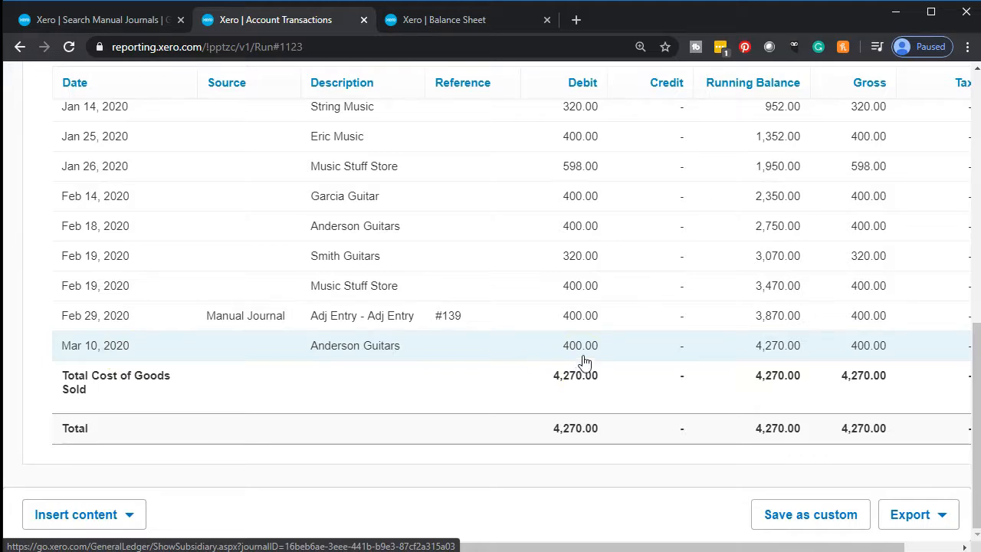
{"action": "left_click", "coordinate": [584, 331]}
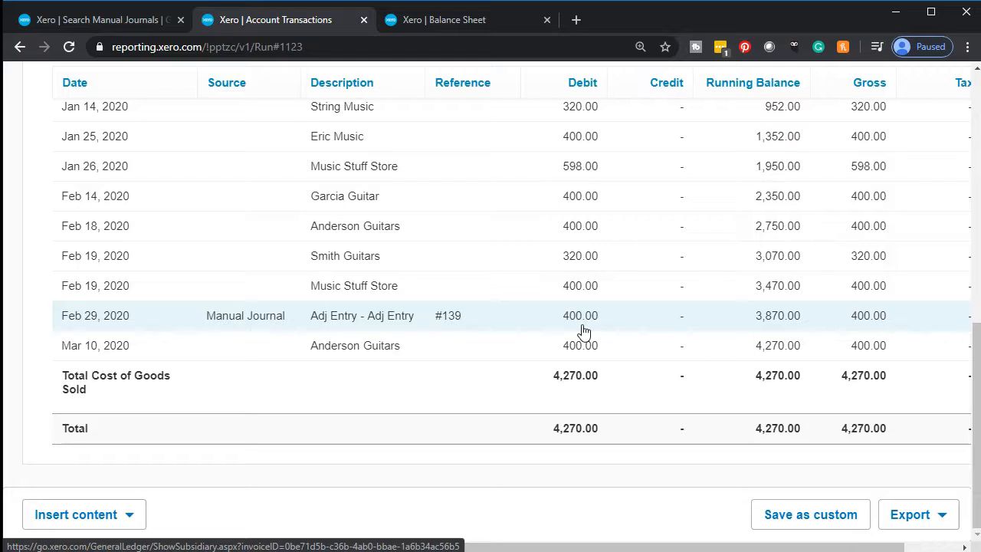
{"action": "left_click", "coordinate": [584, 345]}
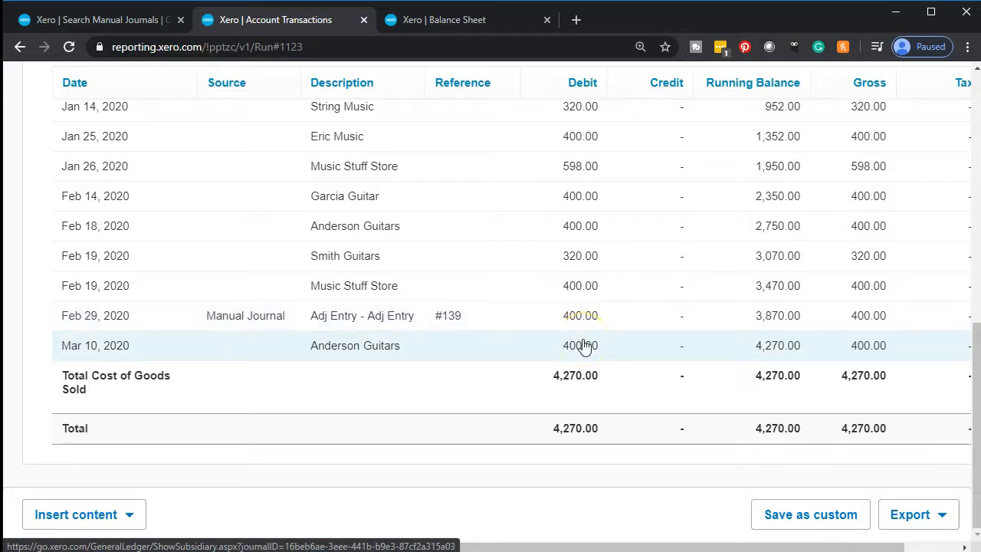
{"action": "left_click", "coordinate": [20, 47]}
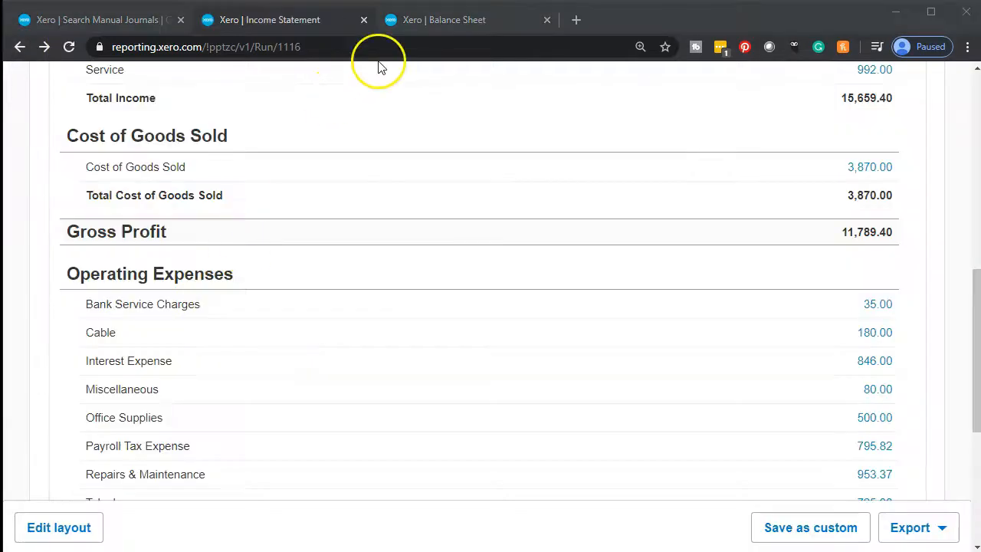
- Switch to the Balance Sheet report and examine the receivable and inventory accounts under Current Assets
{"action": "left_click", "coordinate": [440, 20]}
{"action": "left_click", "coordinate": [497, 304]}
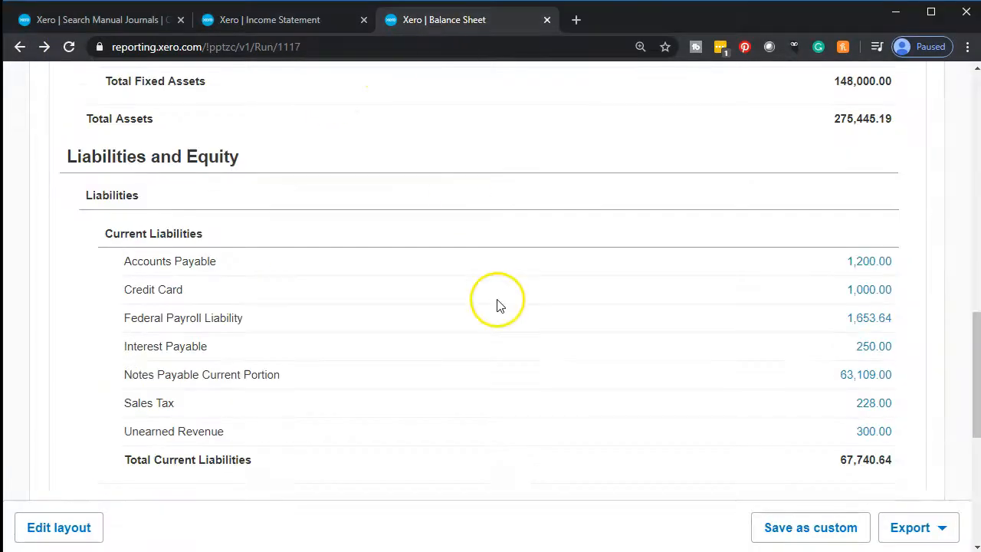
{"action": "scroll", "coordinate": [502, 322], "scroll_direction": "up", "scroll_amount": 4}
{"action": "scroll", "coordinate": [504, 335], "scroll_direction": "up", "scroll_amount": 2}
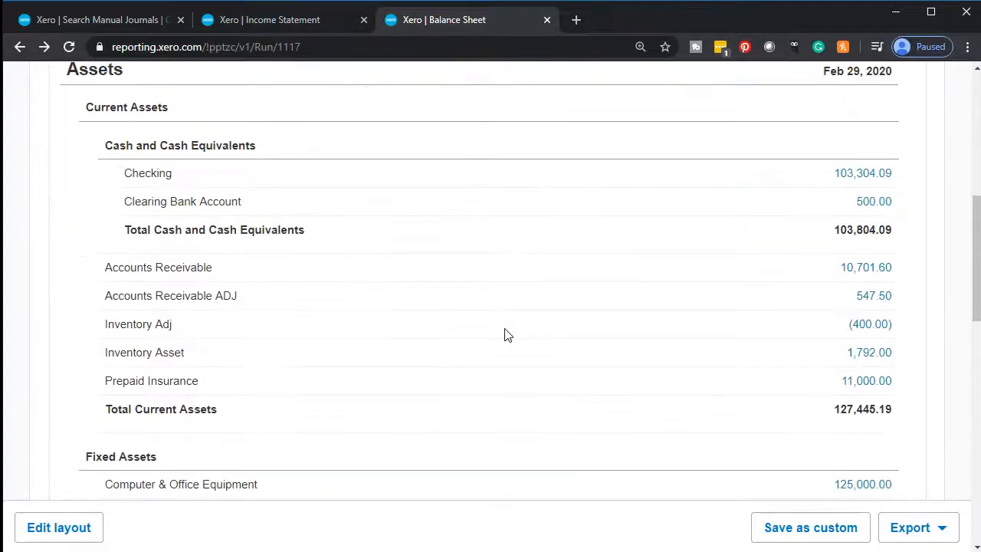
{"action": "scroll", "coordinate": [504, 335], "scroll_direction": "up", "scroll_amount": 1}
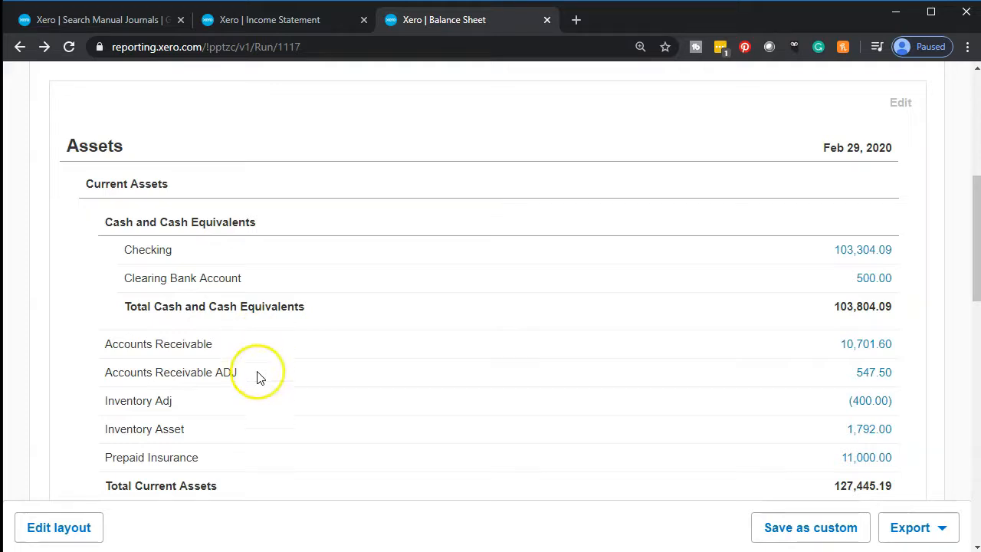
- In the Balance Sheet's layout, group Accounts Receivable and Accounts Receivable ADJ under the name Accounts Receivable
{"action": "left_click", "coordinate": [97, 535]}
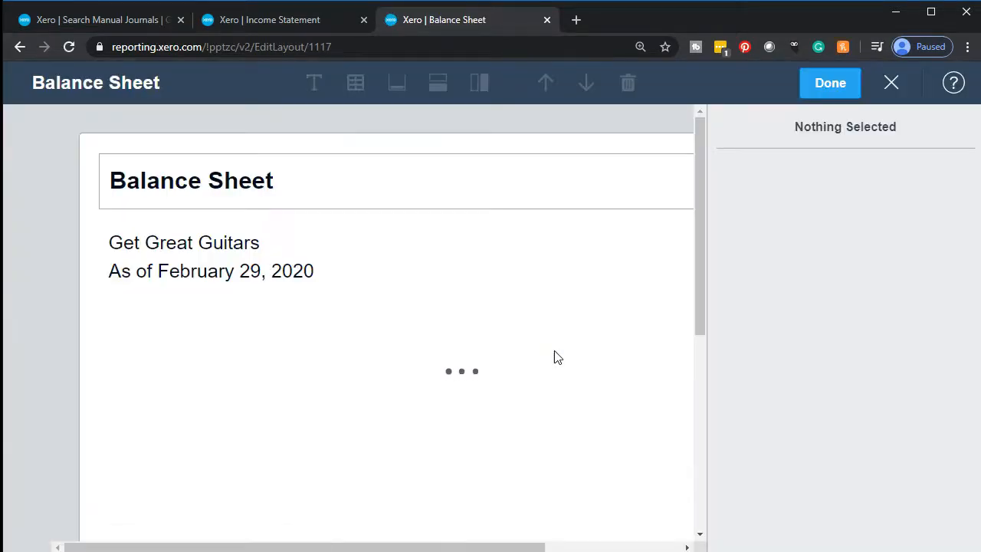
{"action": "scroll", "coordinate": [555, 358], "scroll_direction": "down", "scroll_amount": 4}
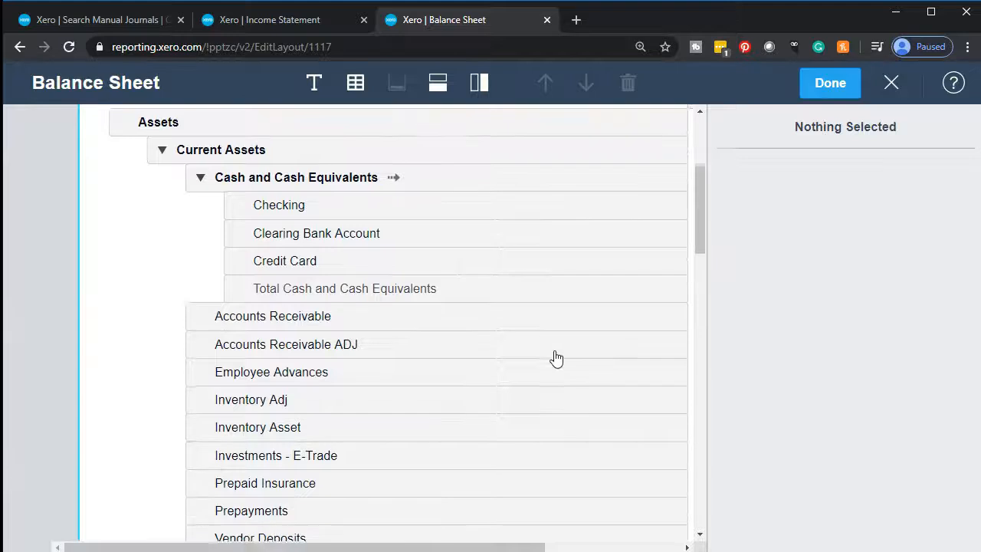
{"action": "scroll", "coordinate": [556, 358], "scroll_direction": "down", "scroll_amount": 1}
{"action": "left_click", "coordinate": [368, 263]}
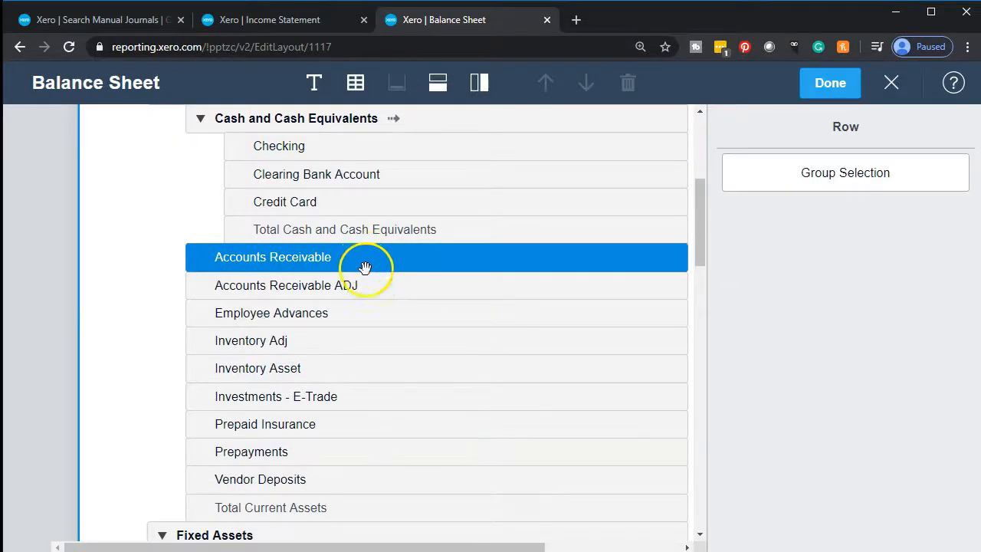
{"action": "left_click", "coordinate": [374, 291], "text": "shift"}
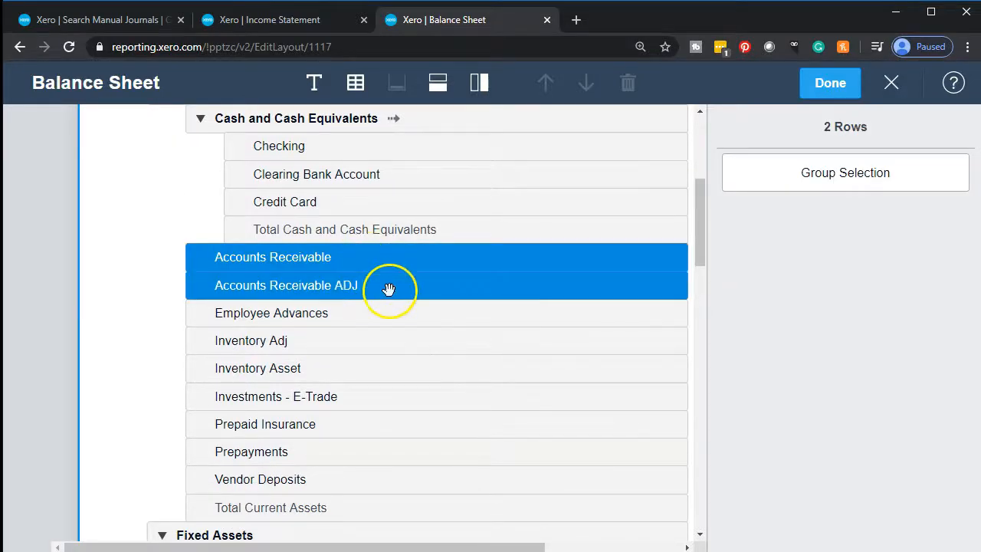
{"action": "left_click", "coordinate": [797, 189]}
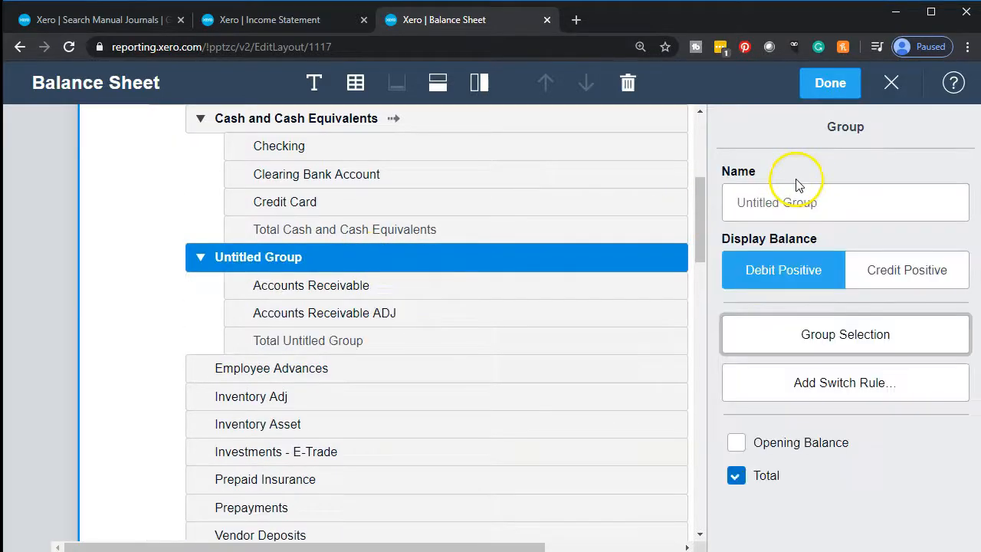
{"action": "left_click", "coordinate": [793, 203]}
{"action": "type", "text": "Accounts Receivable"}
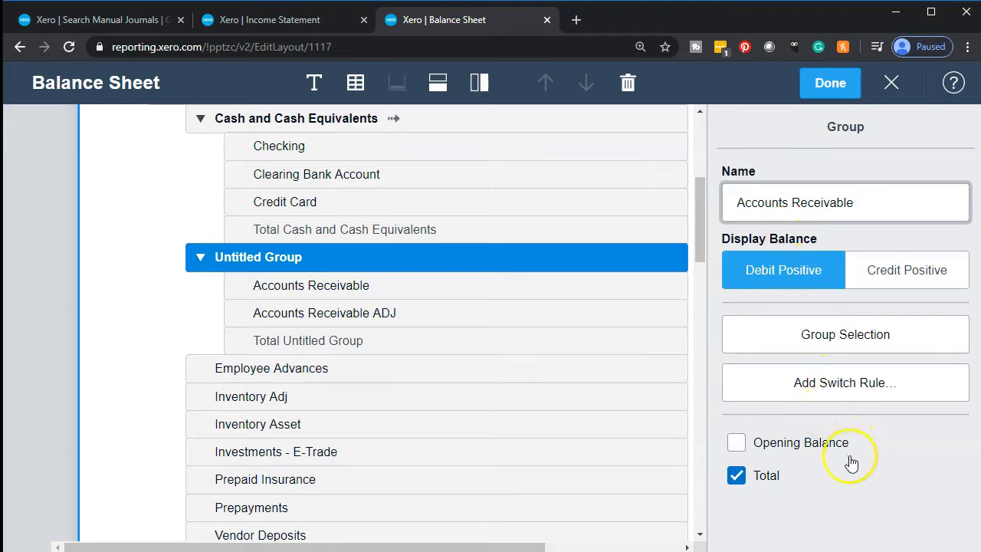
- Group the Inventory Adj and Inventory Asset rows under the name Inventory
{"action": "scroll", "coordinate": [535, 398], "scroll_direction": "down", "scroll_amount": 3}
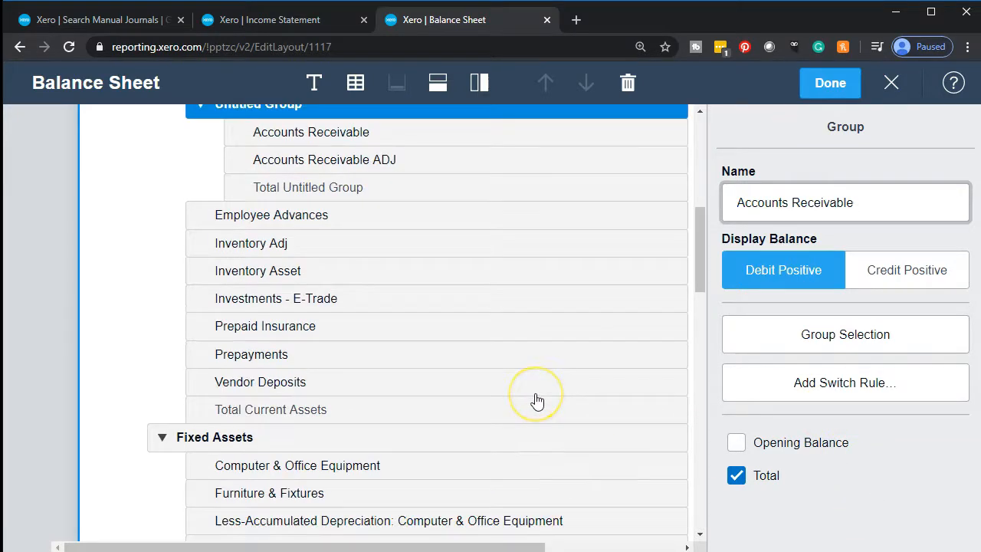
{"action": "scroll", "coordinate": [528, 399], "scroll_direction": "up", "scroll_amount": 2}
{"action": "left_click", "coordinate": [326, 325]}
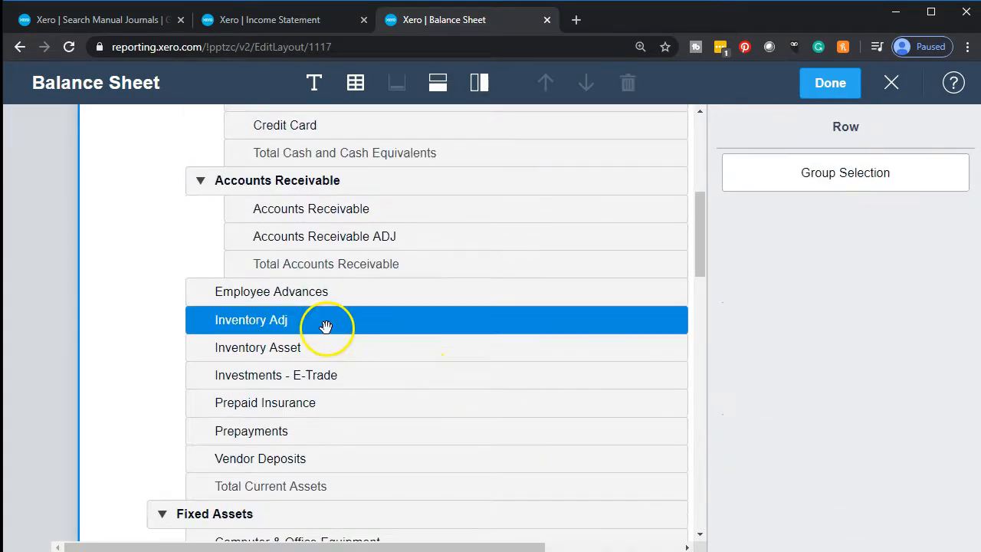
{"action": "left_click", "coordinate": [326, 342], "text": "shift"}
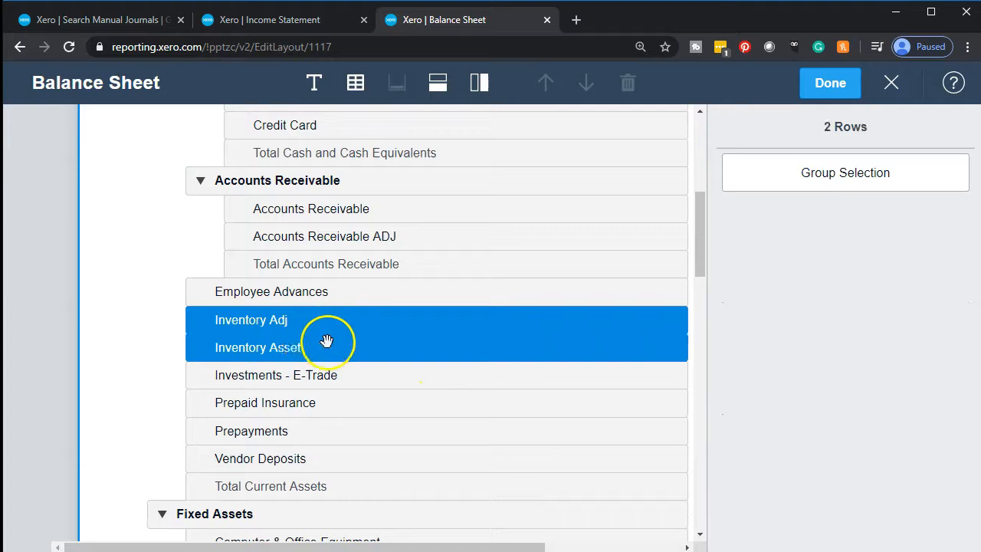
{"action": "left_click", "coordinate": [817, 175]}
{"action": "left_click", "coordinate": [820, 202]}
{"action": "type", "text": "Inventory"}
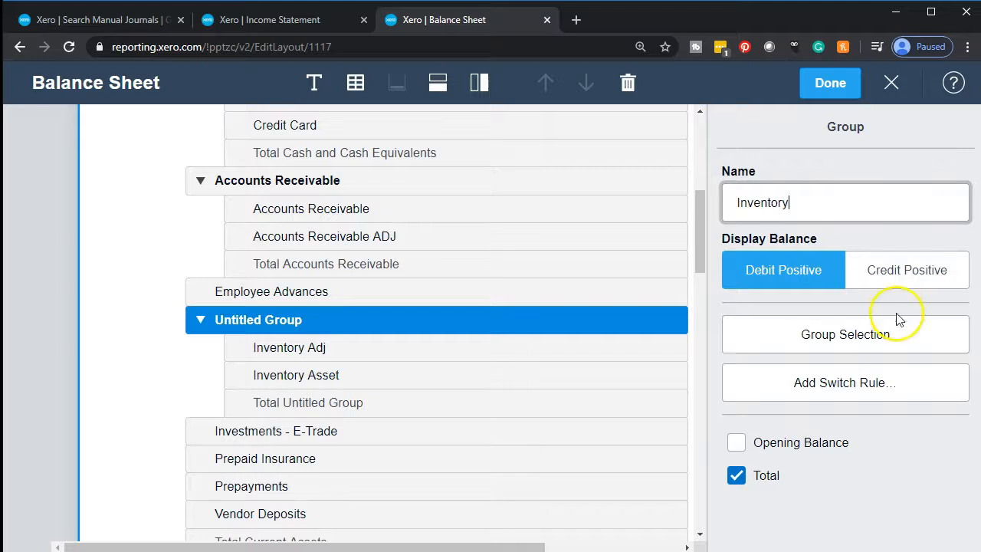
{"action": "left_click", "coordinate": [919, 519]}
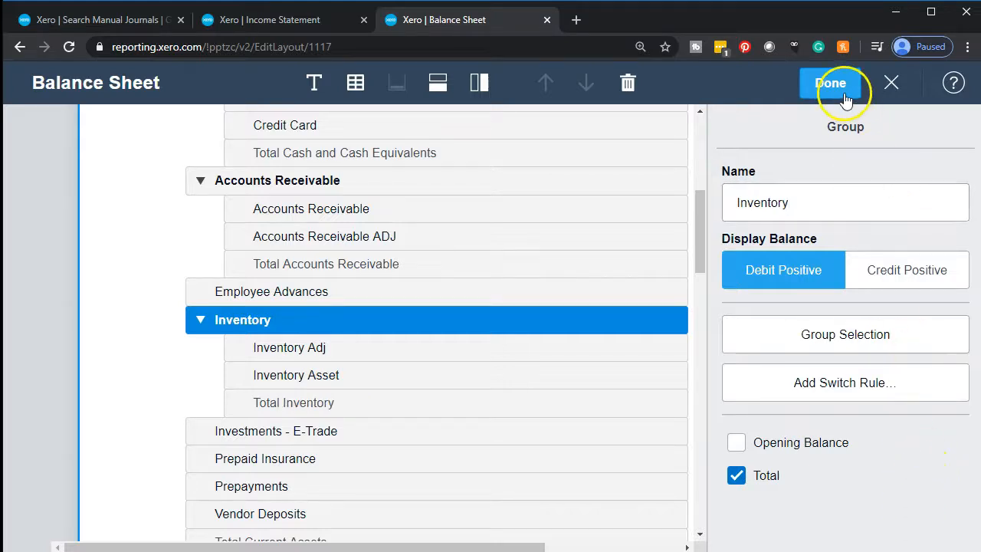
- Collapse the Inventory and Accounts Receivable groups, finish the layout edit, and check the Balance Sheet's current assets
{"action": "scroll", "coordinate": [253, 399], "scroll_direction": "up", "scroll_amount": 1}
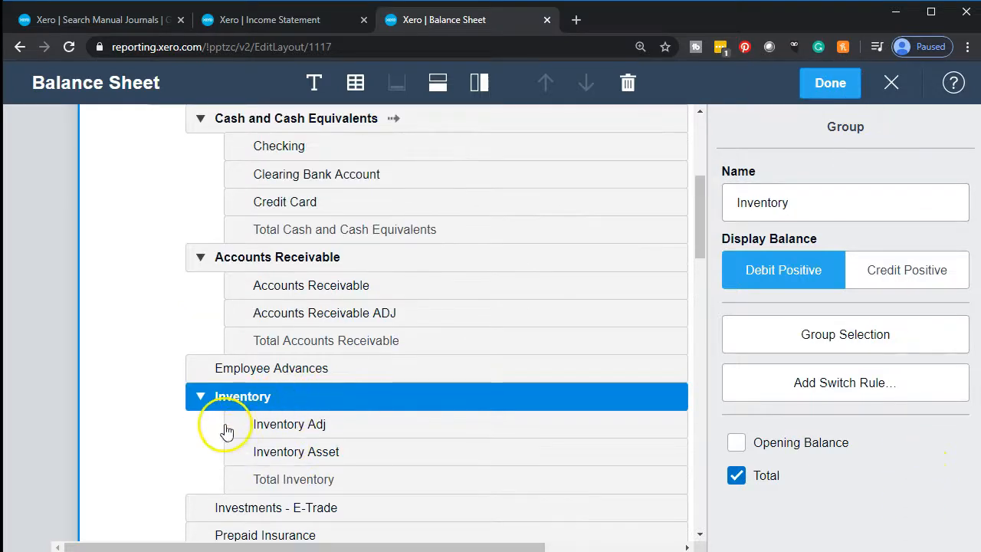
{"action": "left_click", "coordinate": [199, 398]}
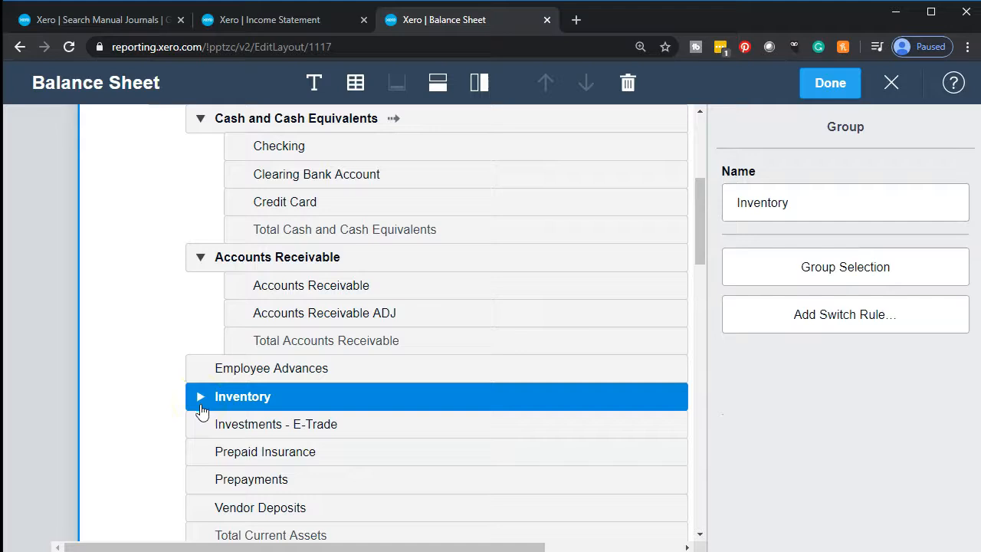
{"action": "left_click", "coordinate": [199, 259]}
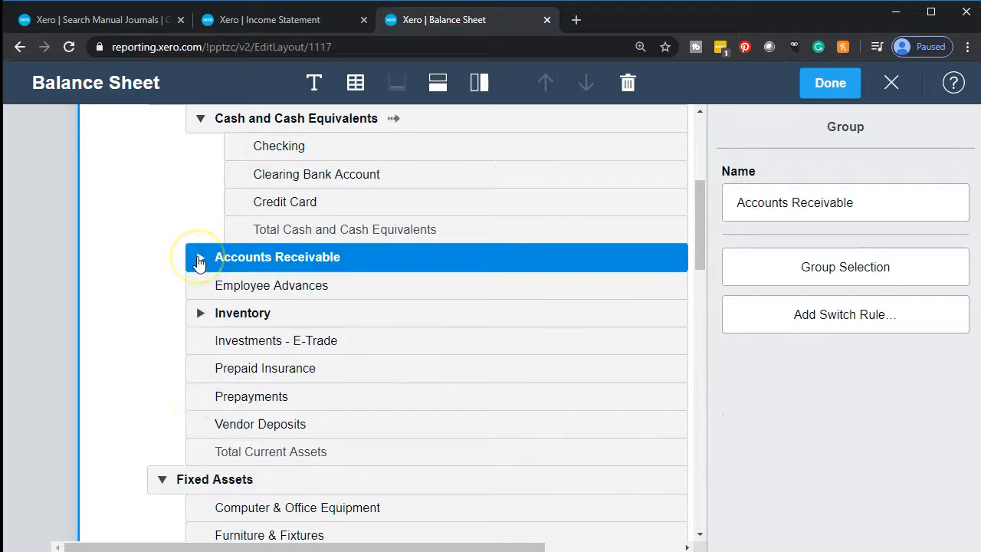
{"action": "left_click", "coordinate": [828, 84]}
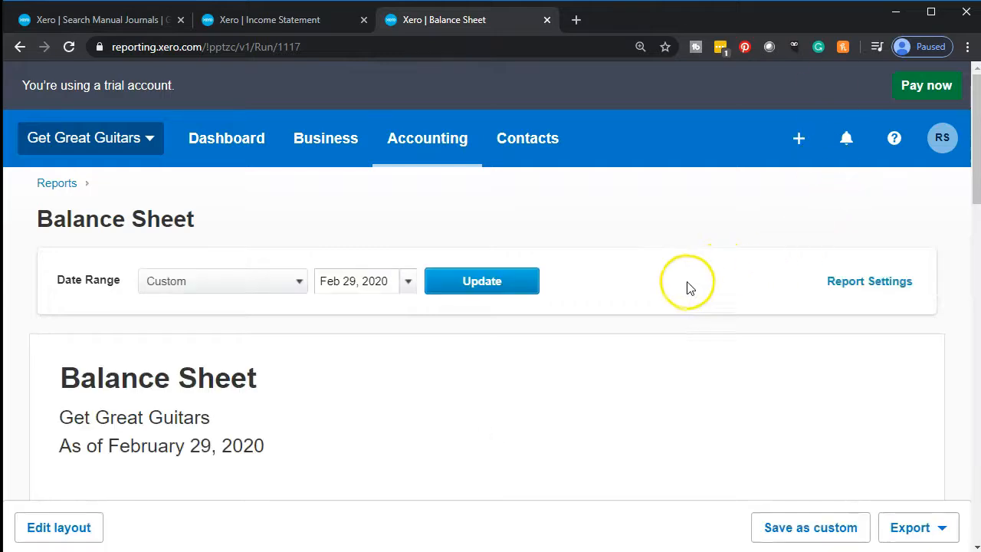
{"action": "scroll", "coordinate": [730, 288], "scroll_direction": "down", "scroll_amount": 6}
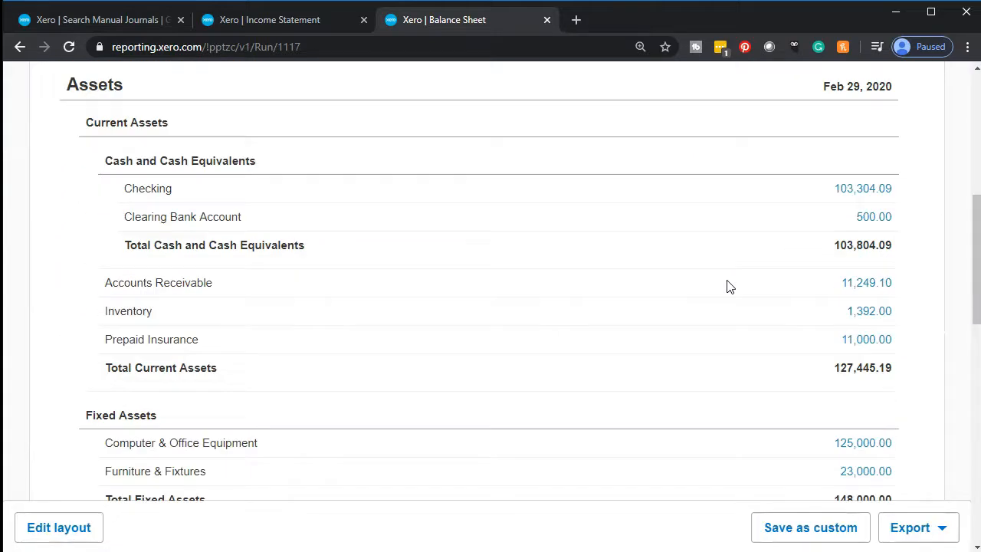